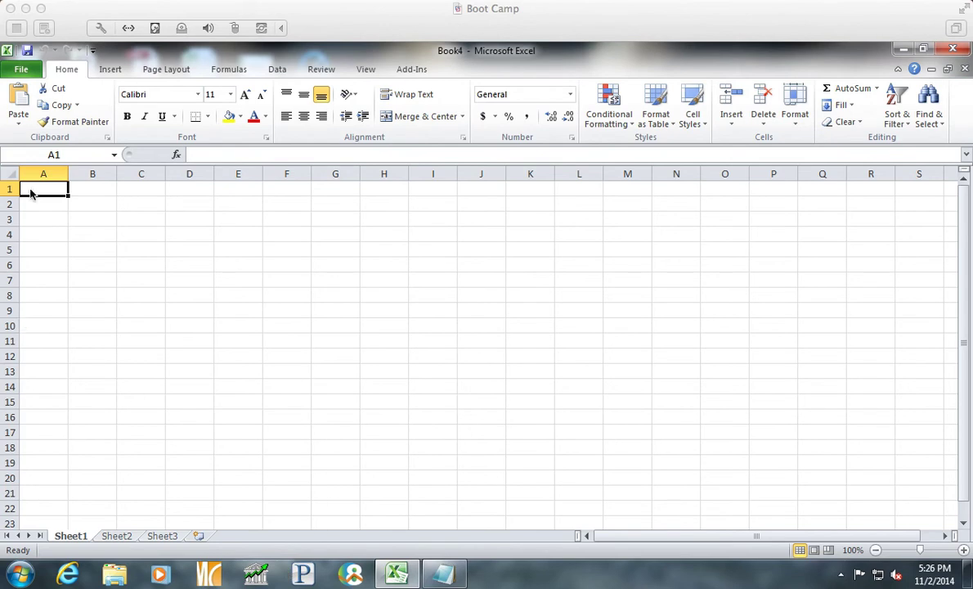
Enter "Suppose you invest $1,000 for one year at 5% per year." in cell A1
click(31, 189)
text(Su)
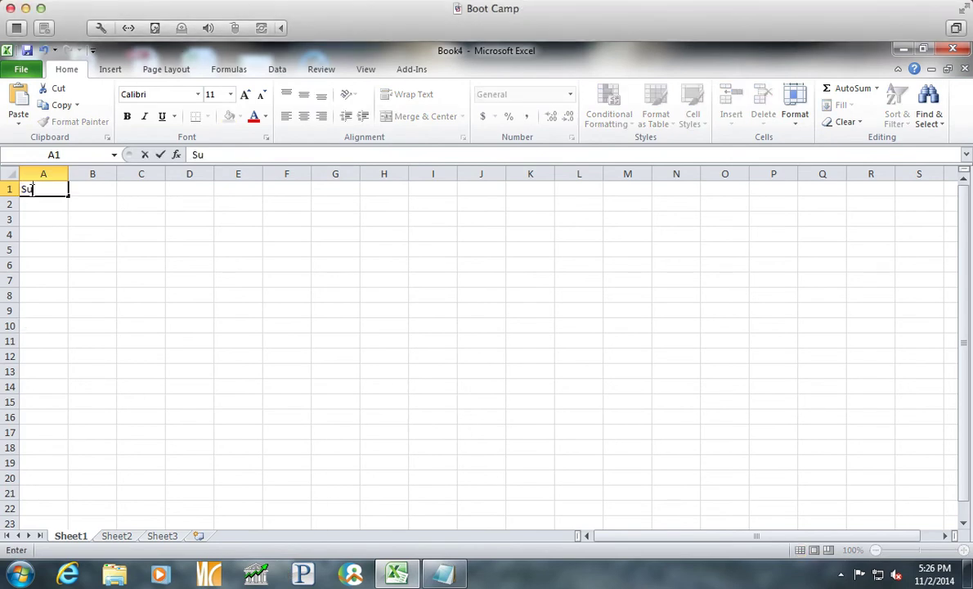
text(ppose yo uinv)
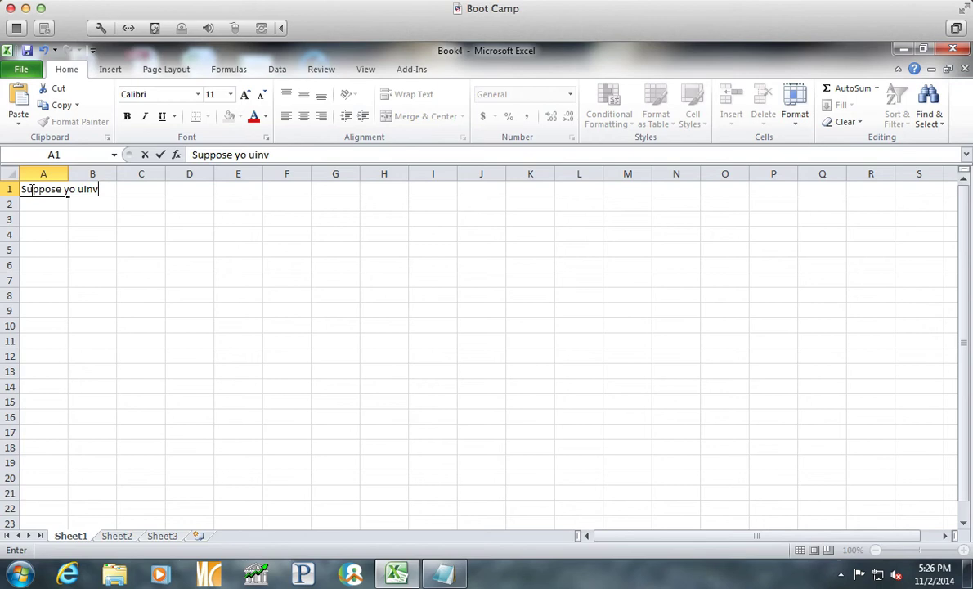
key(BackSpace)
key(BackSpace)
key(BackSpace)
key(BackSpace)
key(BackSpace)
text(u invest $1,000)
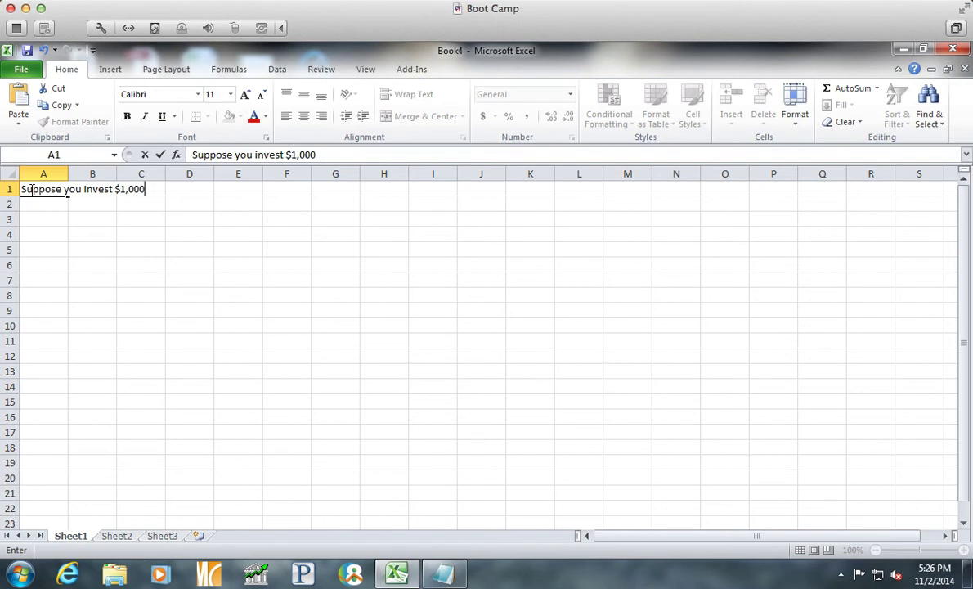
text( for one year at 5)
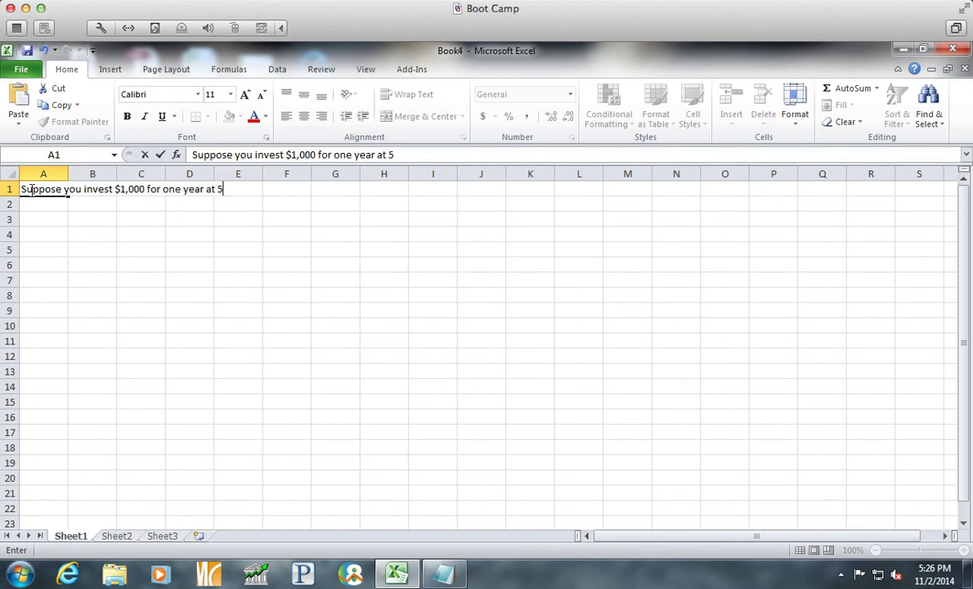
text(% per year)
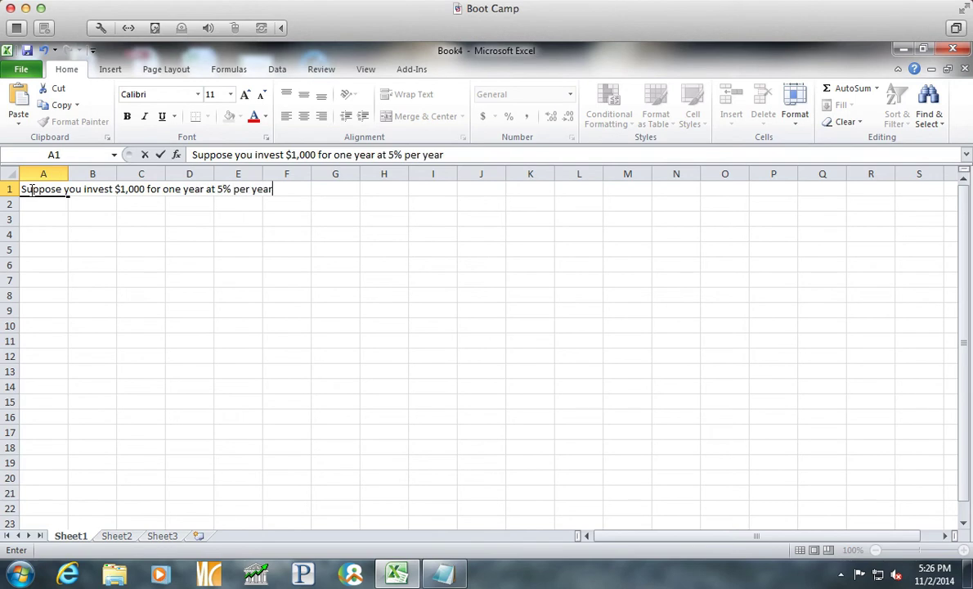
text(.)
key(Return)
Enter the question "What is the future value in one year?" in cell A2
text(What)
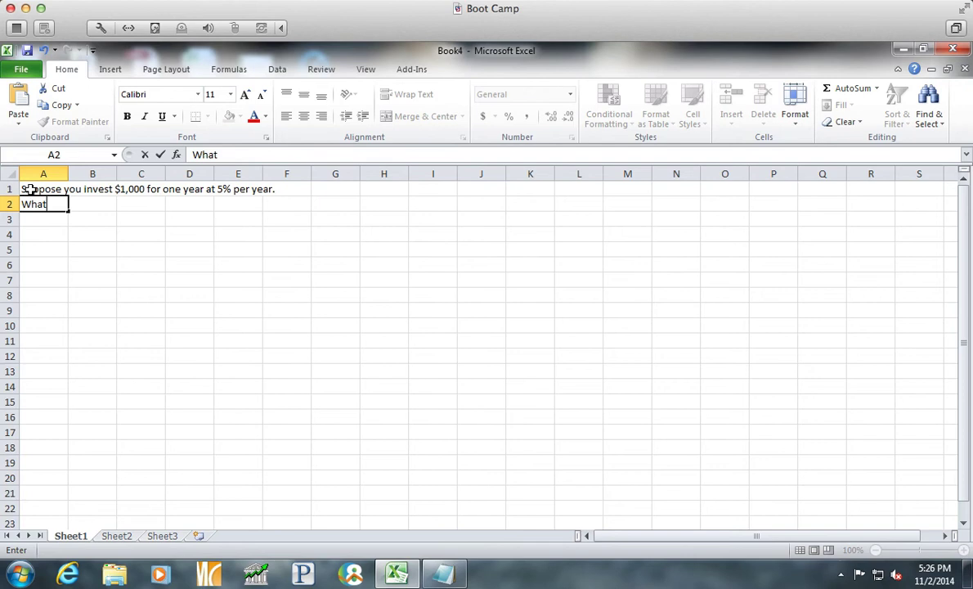
text( is the future )
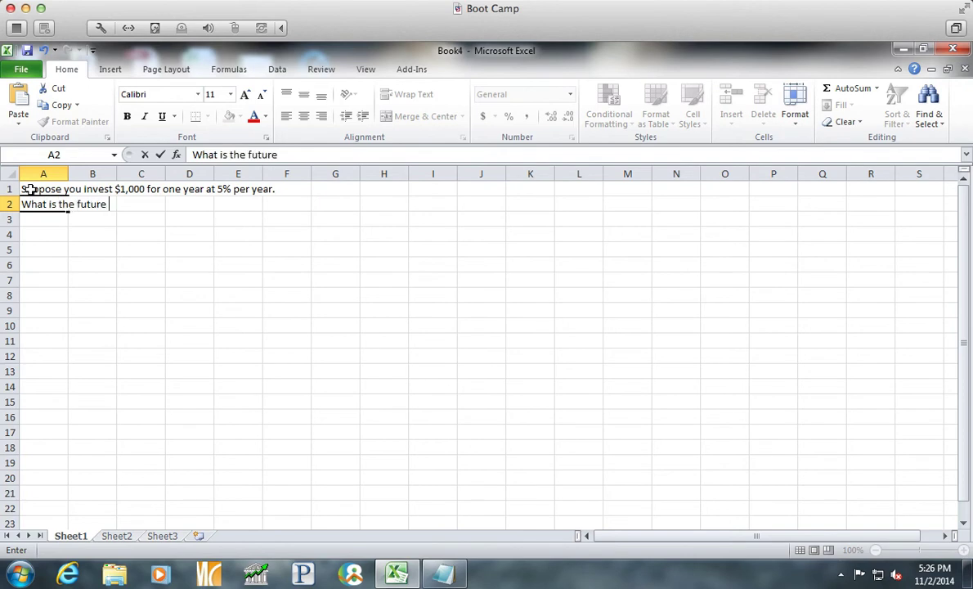
text(value in one )
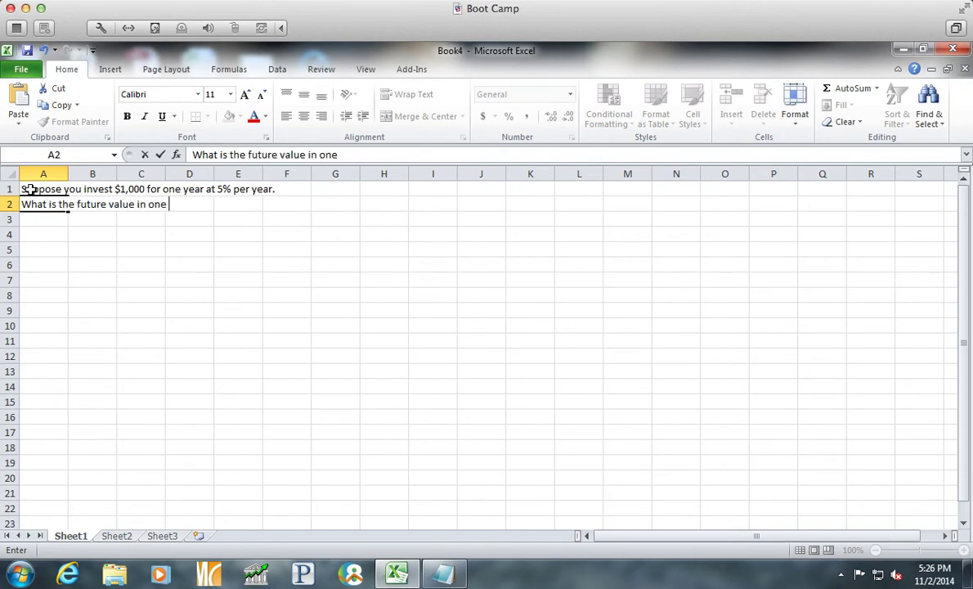
text(year?)
key(Return)
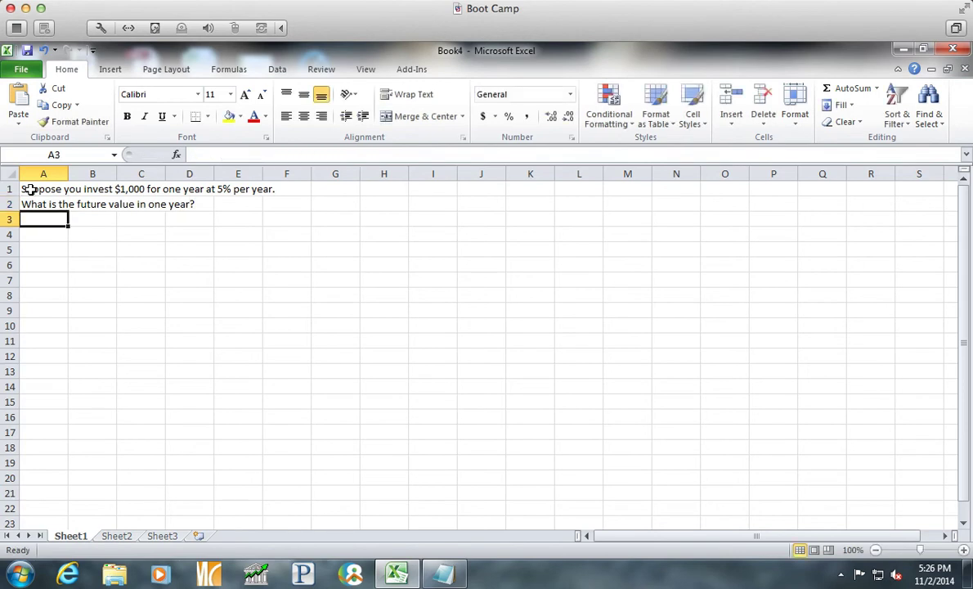
Enter the label "Initial Amount Invested" in cell A4 and widen column A to fit it
key(Return)
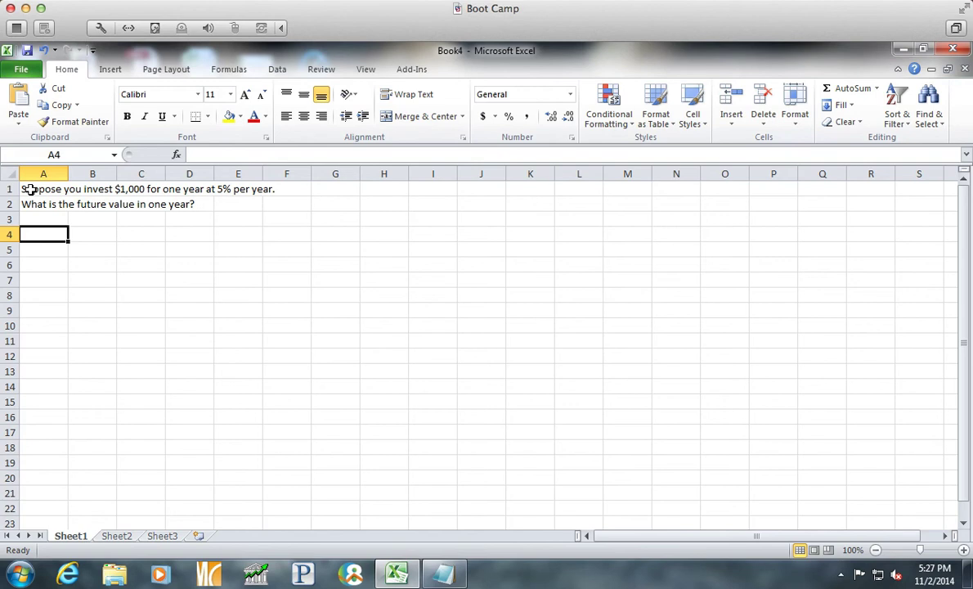
text(Init)
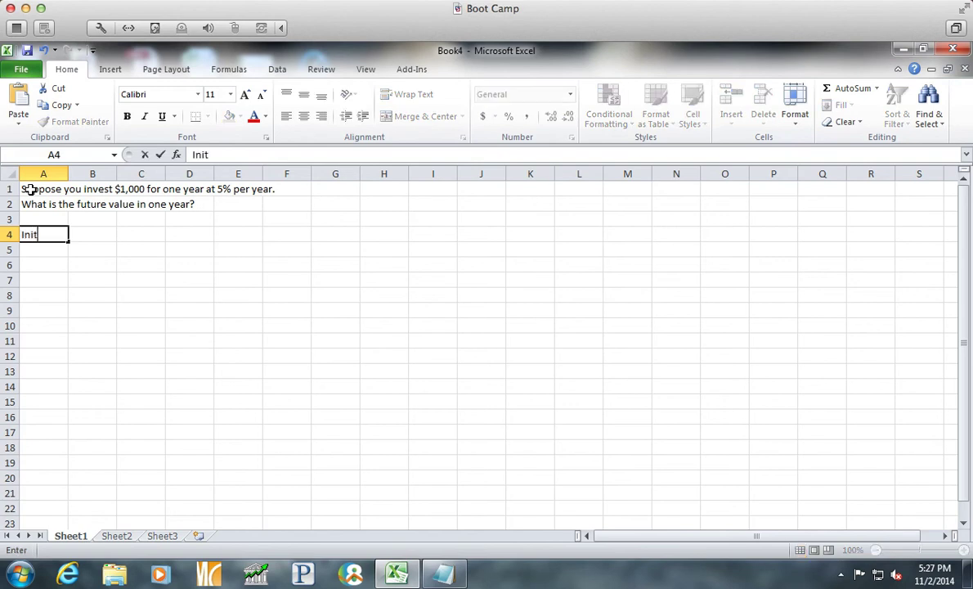
text(ial Amount Invested)
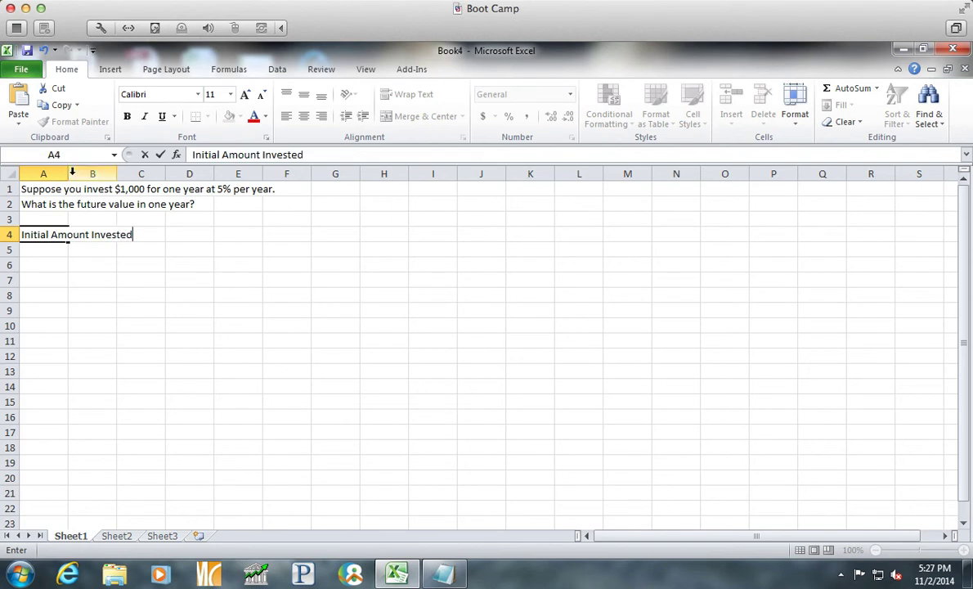
click(64, 174)
drag(68, 174, 136, 174)
Enter 1000 in cell B4 as the initial amount invested
click(154, 231)
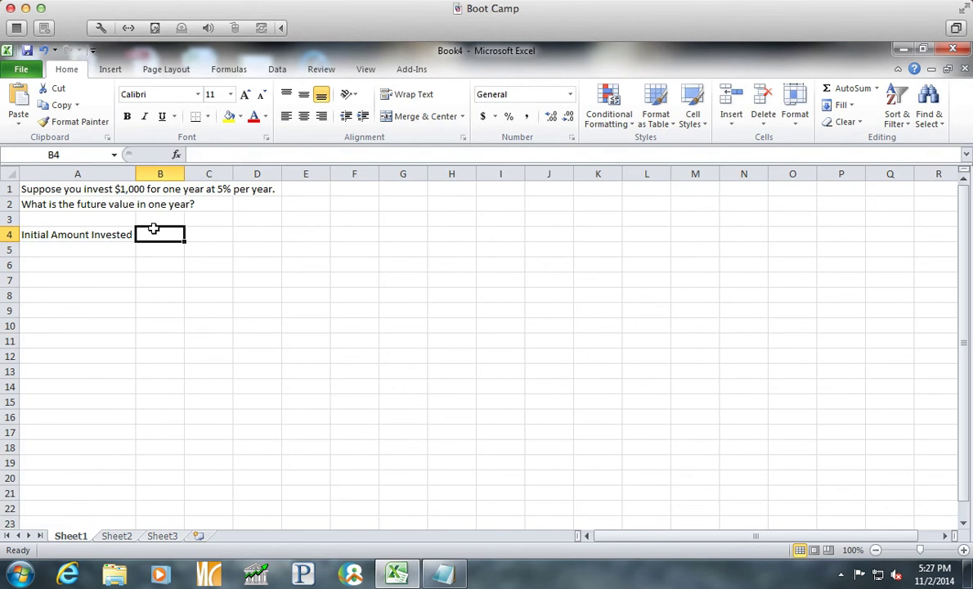
text(1000)
key(Return)
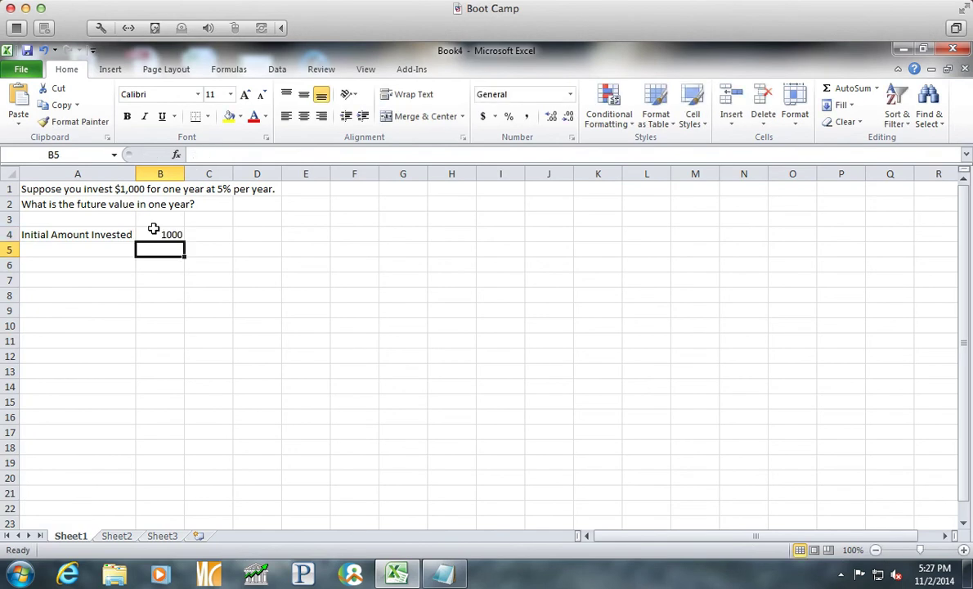
Add the label "Interest Rate" in cell A5 with the value .05 in B5
key(Left)
text(Inter)
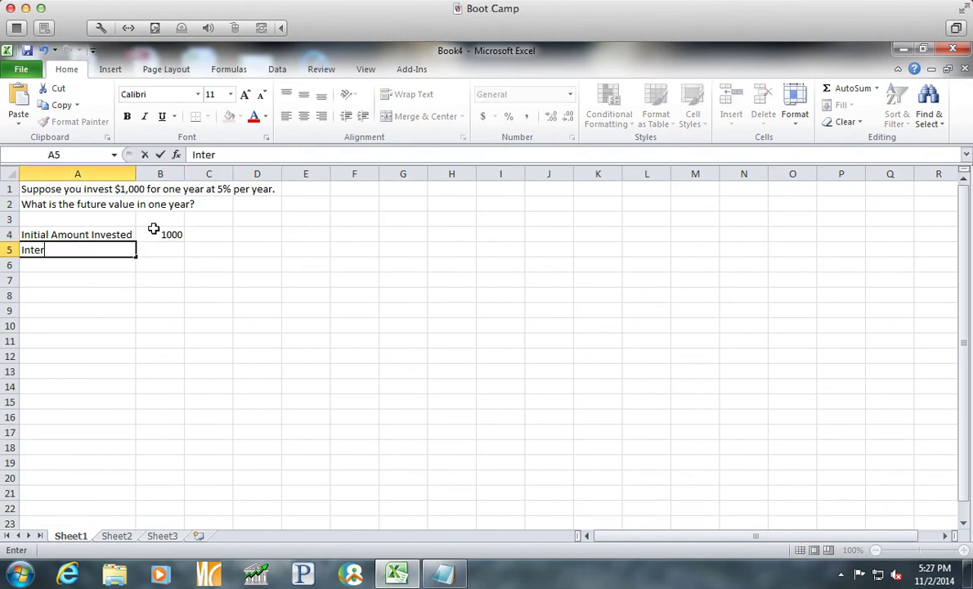
text(est Rate)
key(Tab)
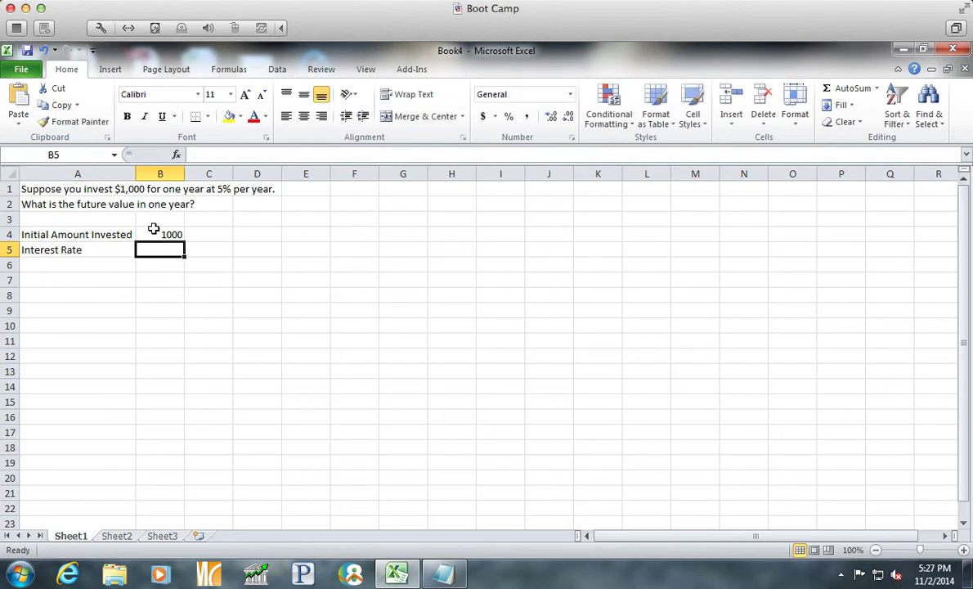
text(.05)
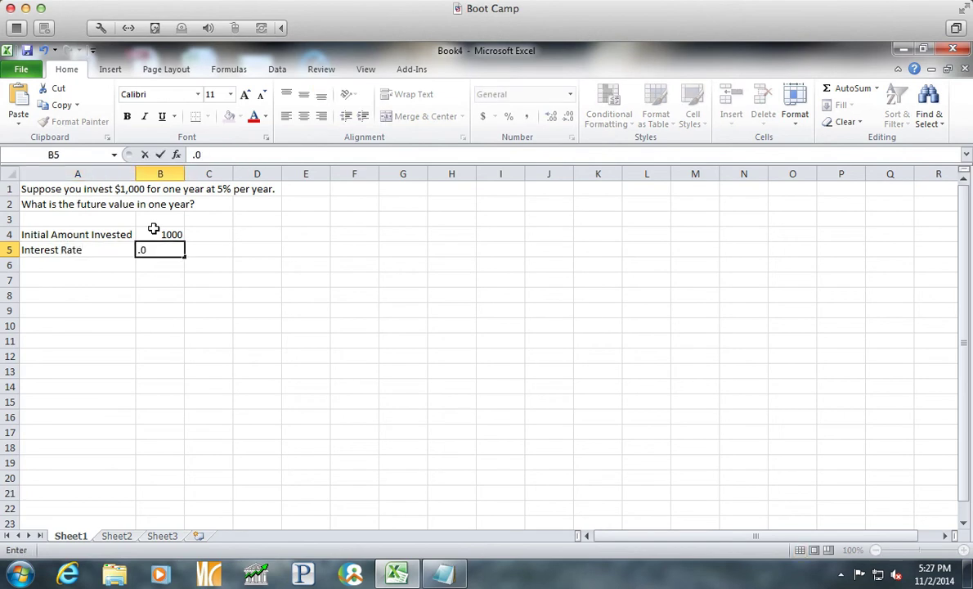
click(148, 260)
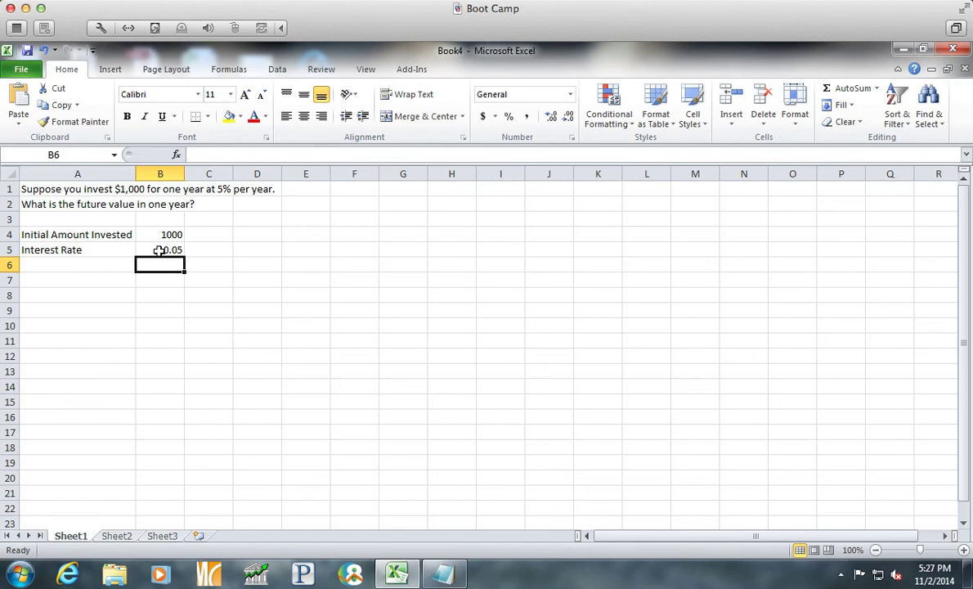
Format the interest rate in B5 as a percentage with two decimals and the amount in B4 in dollar Accounting format
click(156, 248)
click(508, 116)
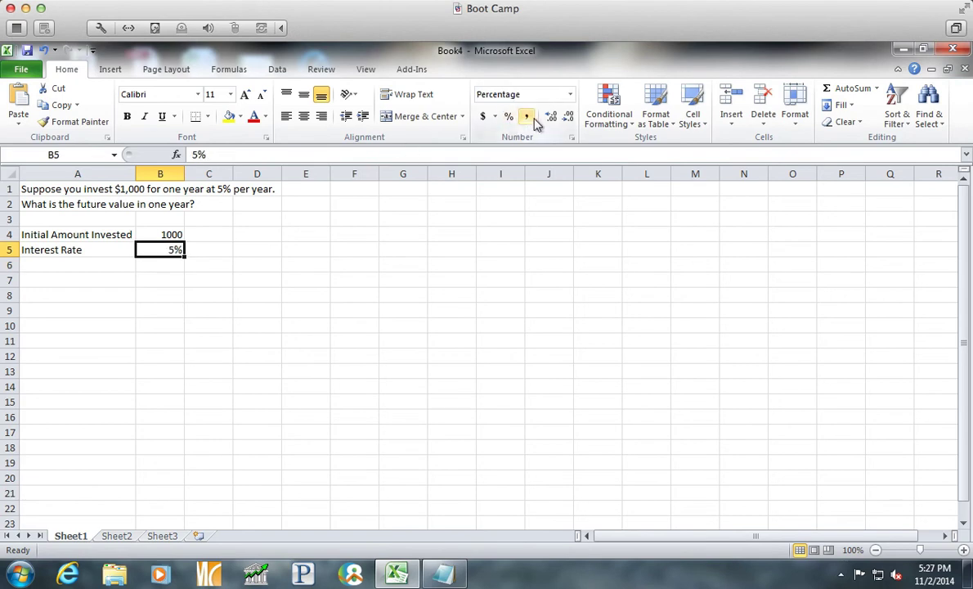
click(551, 116)
click(551, 116)
click(156, 233)
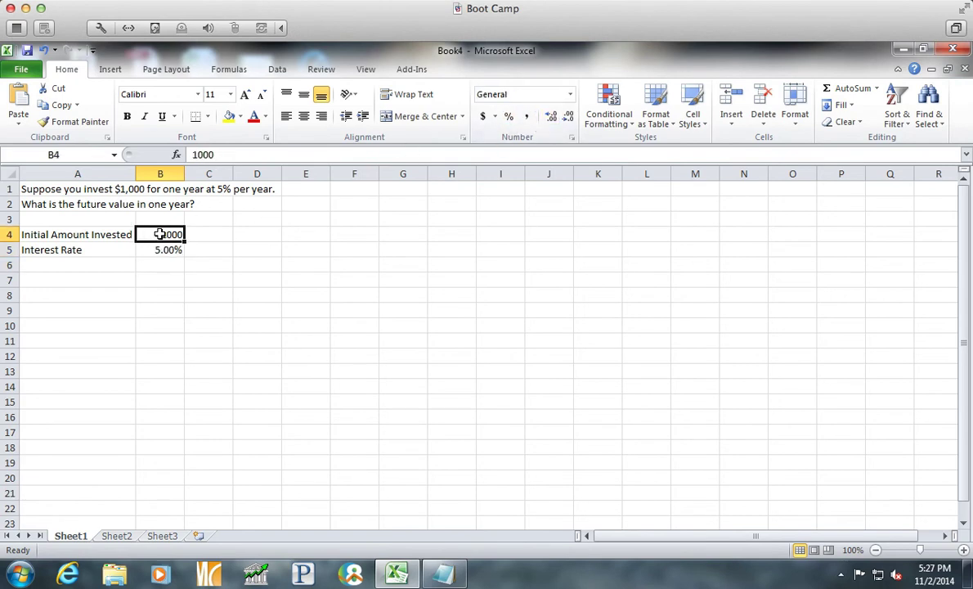
click(484, 117)
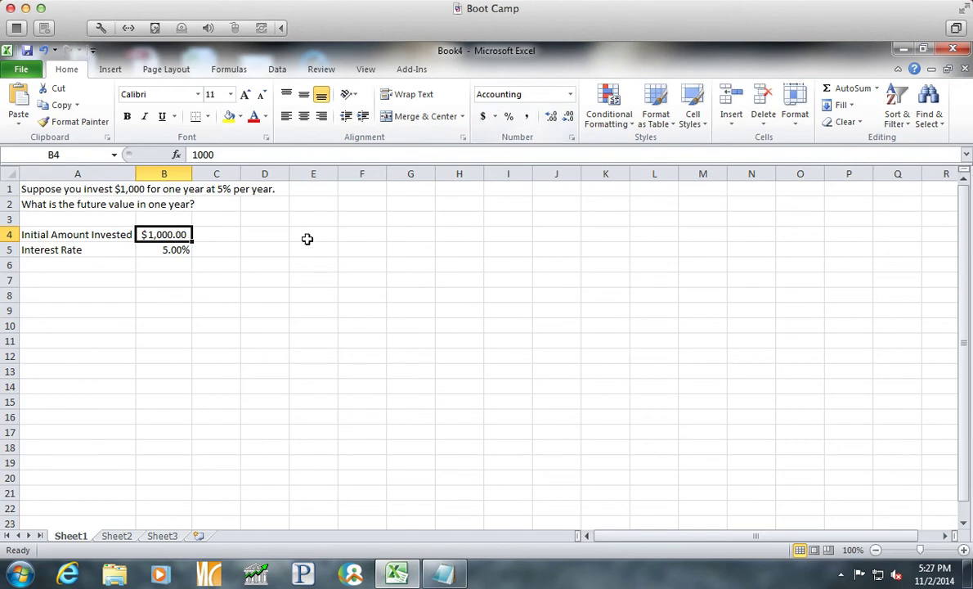
Add the label "Time Invested" in cell A6 with the value 1 in B6
click(78, 266)
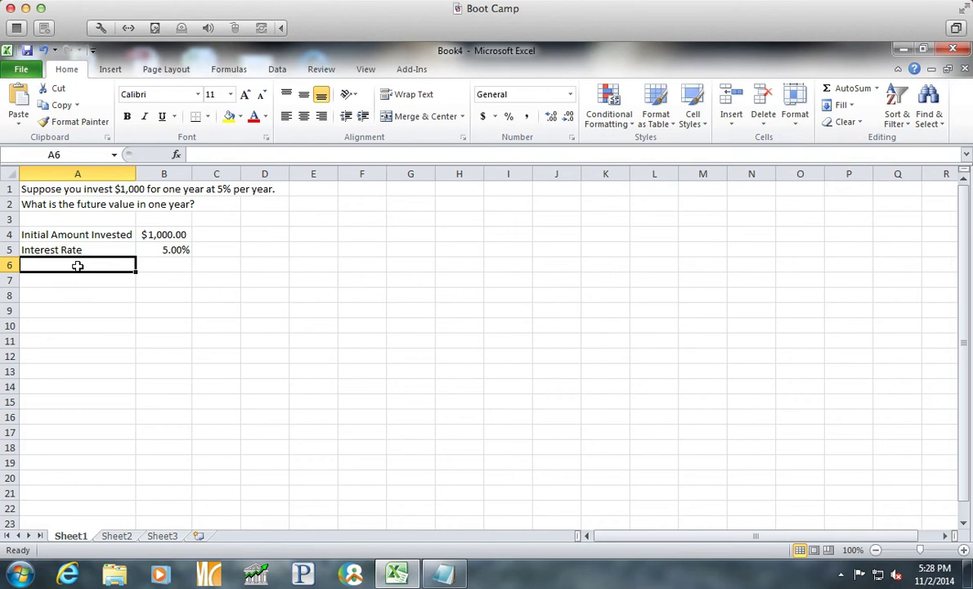
text(Tim)
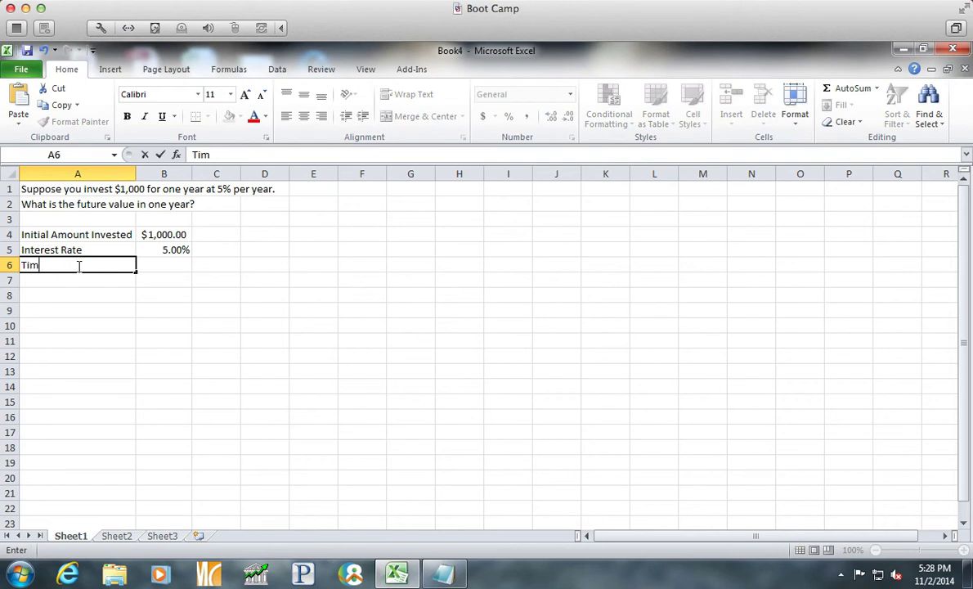
text(e Invested)
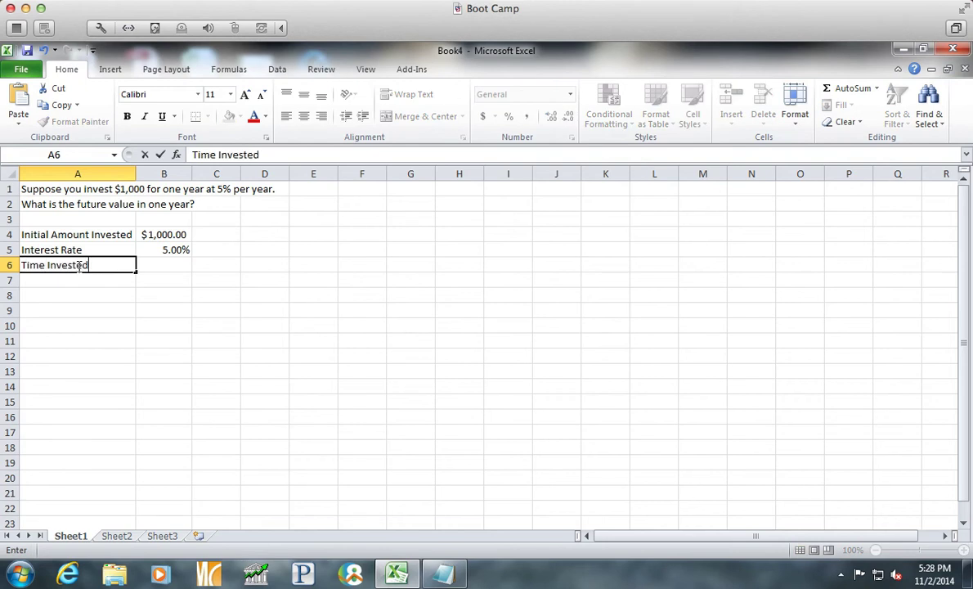
key(Tab)
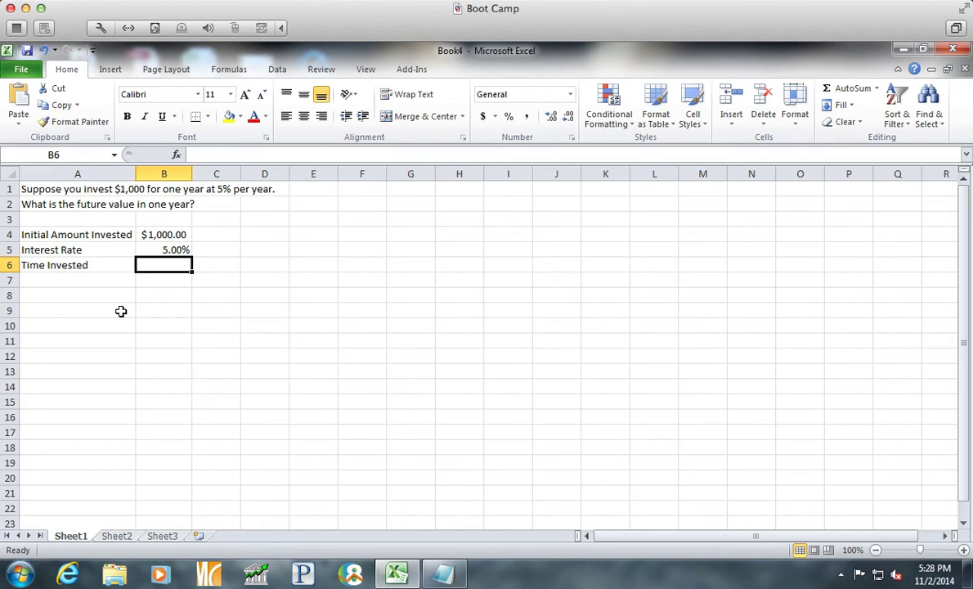
text(1)
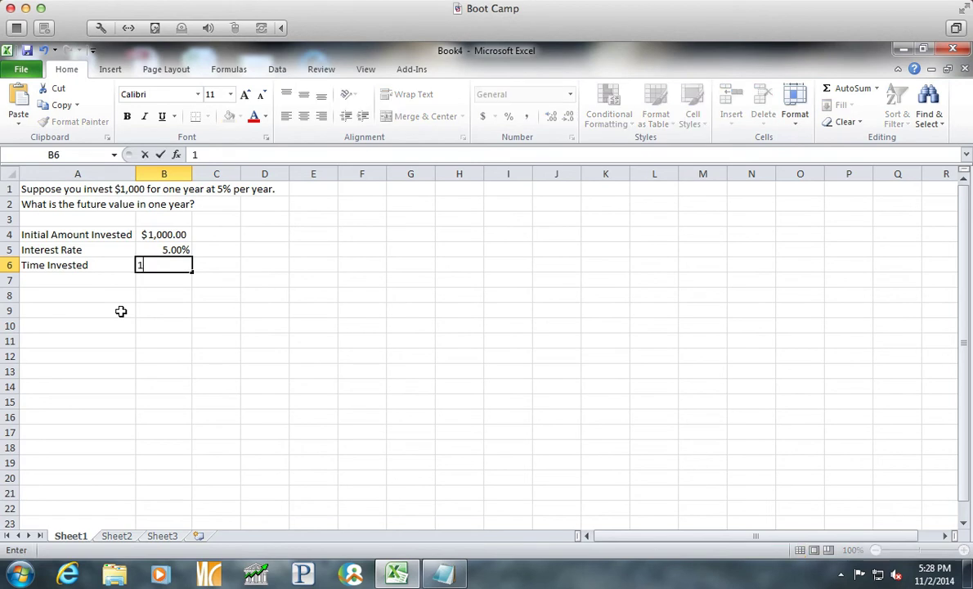
key(Return)
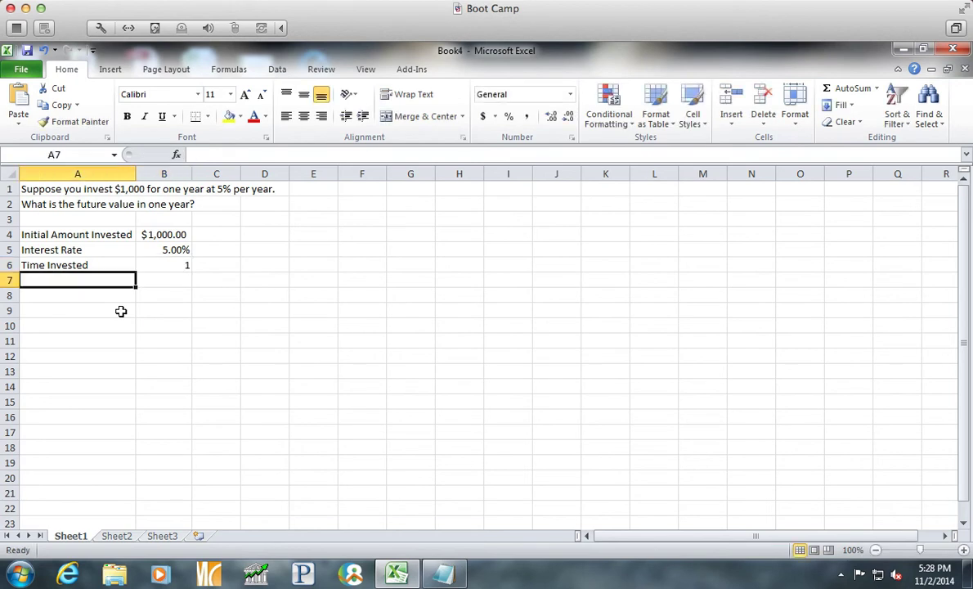
Add the label "Additional Payments" in cell A7 with the value 0 in B7
text(Add)
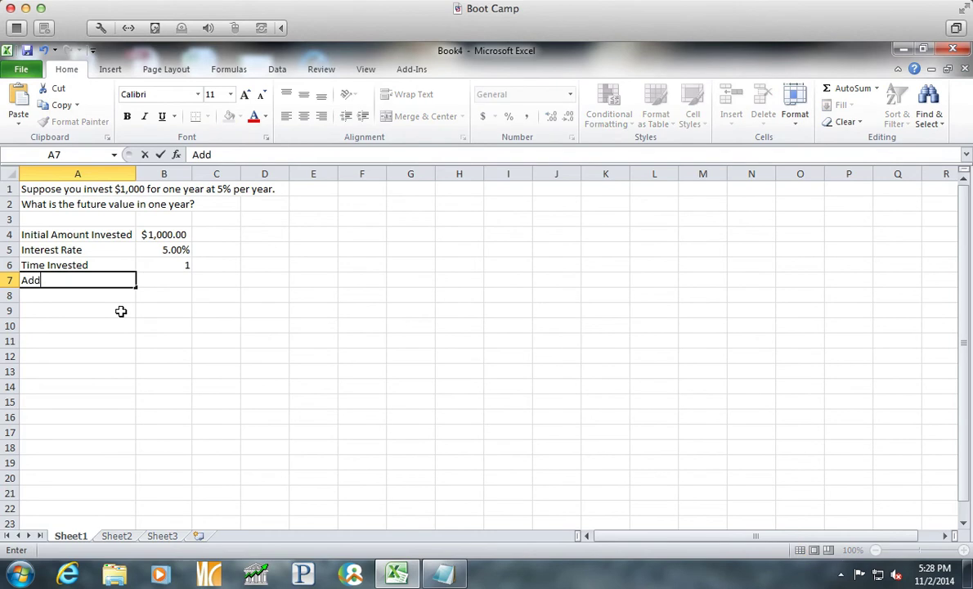
text(itional Payments)
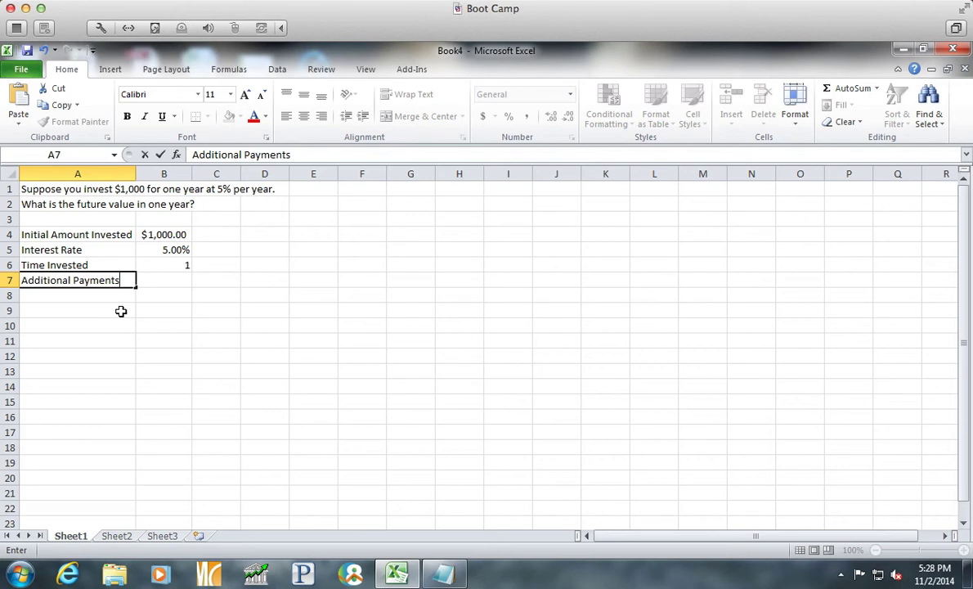
key(Tab)
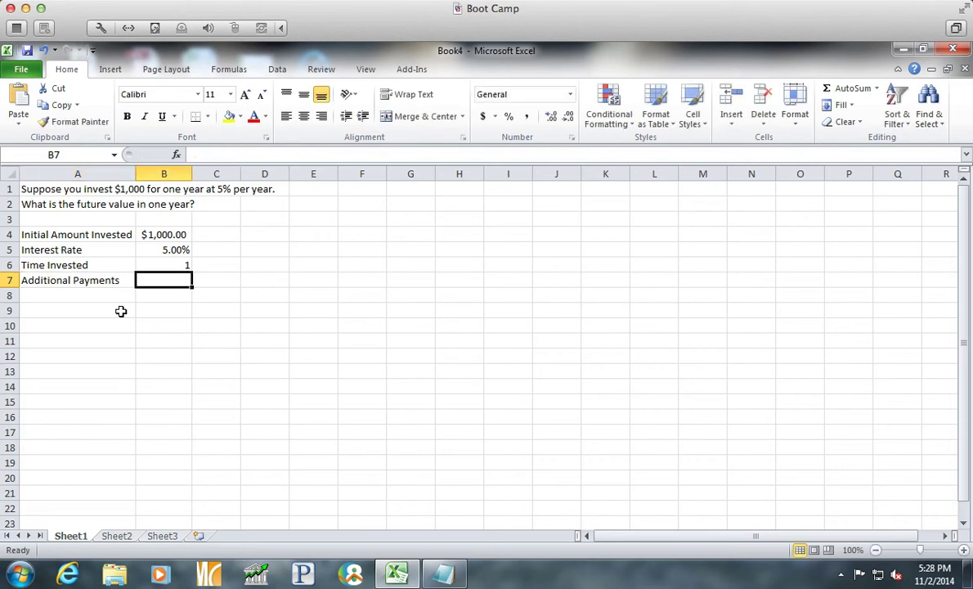
text(0)
key(Return)
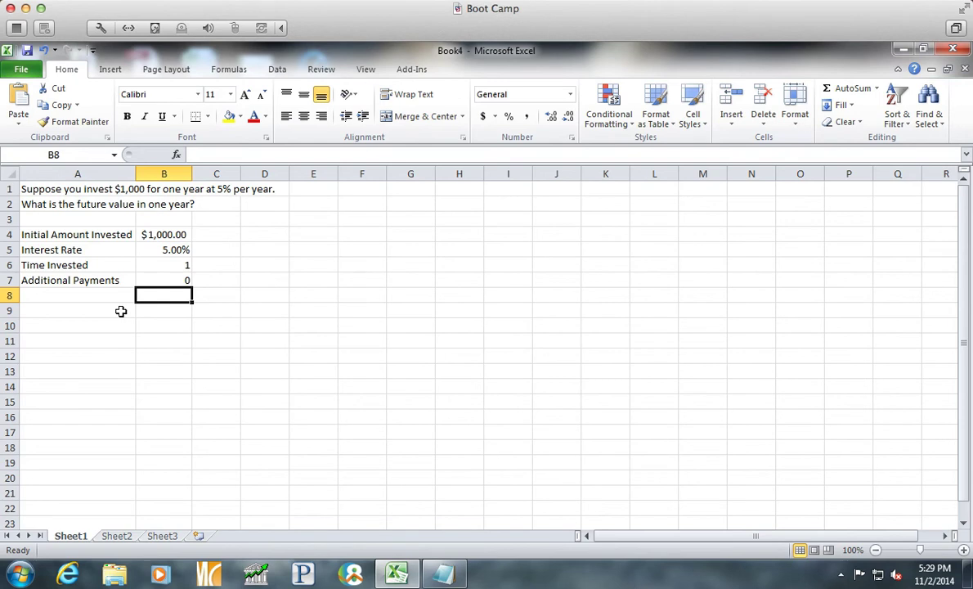
Enter the question "What do we have in 1 year?" in cell A9
click(121, 311)
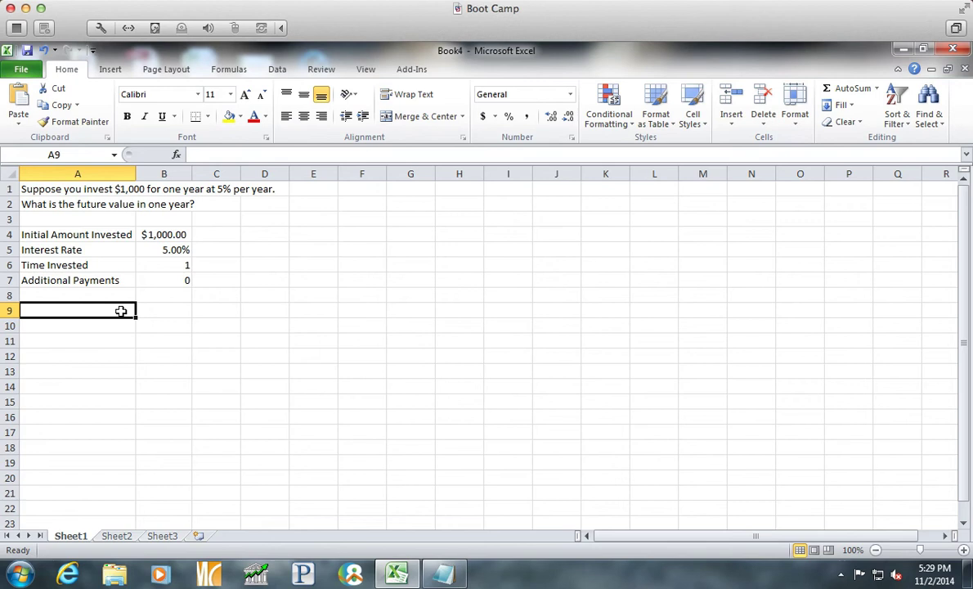
text(What do we)
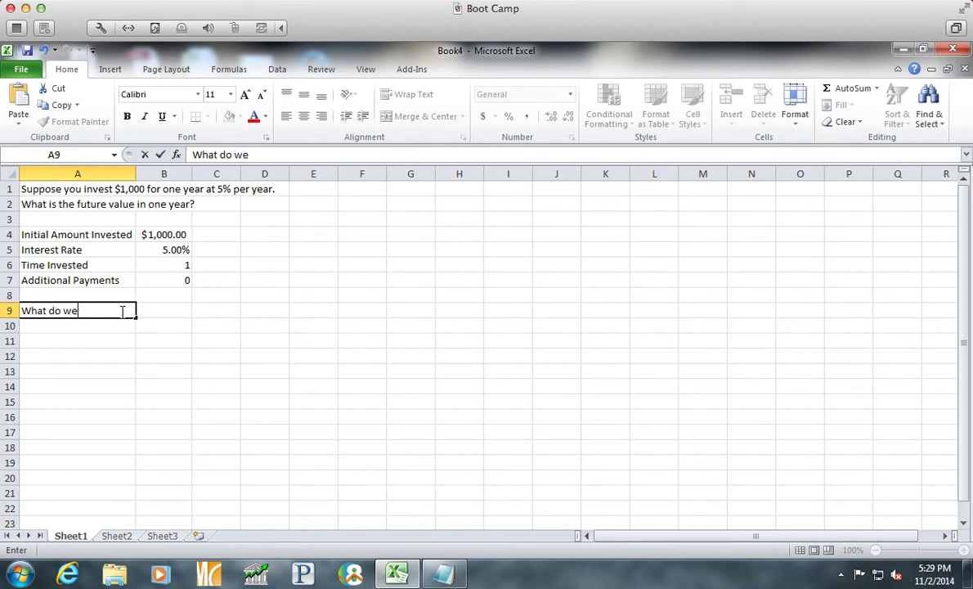
text( have in 1)
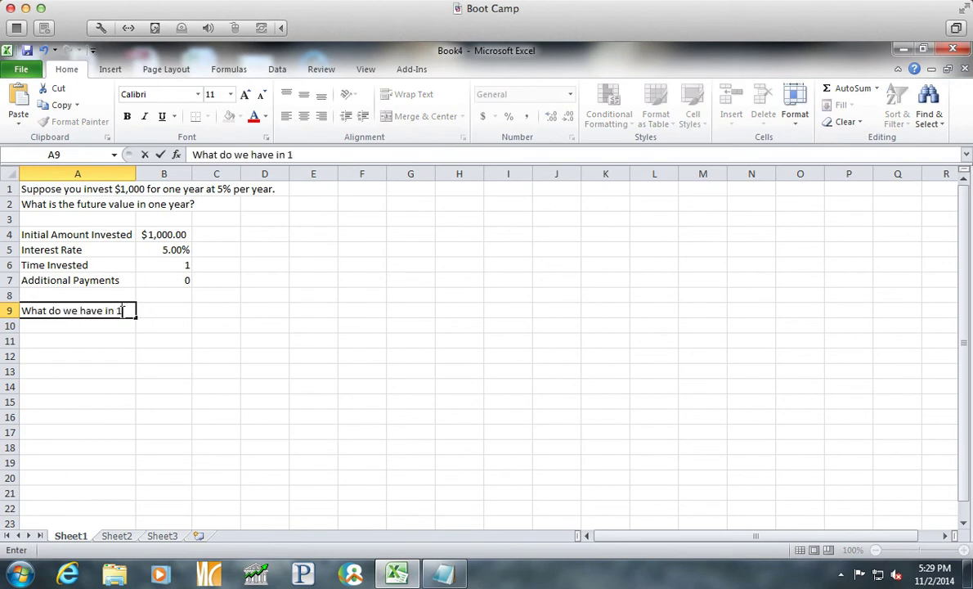
text( year?)
key(Return)
key(Return)
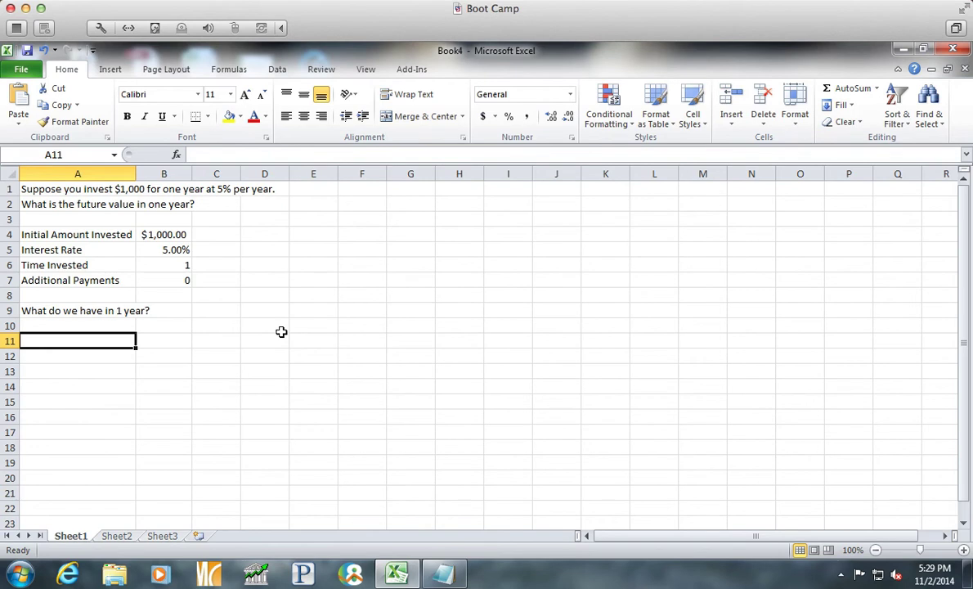
Enter the labels "Initial Investment" in cell A11 and "Interest" in cell A12
text(In)
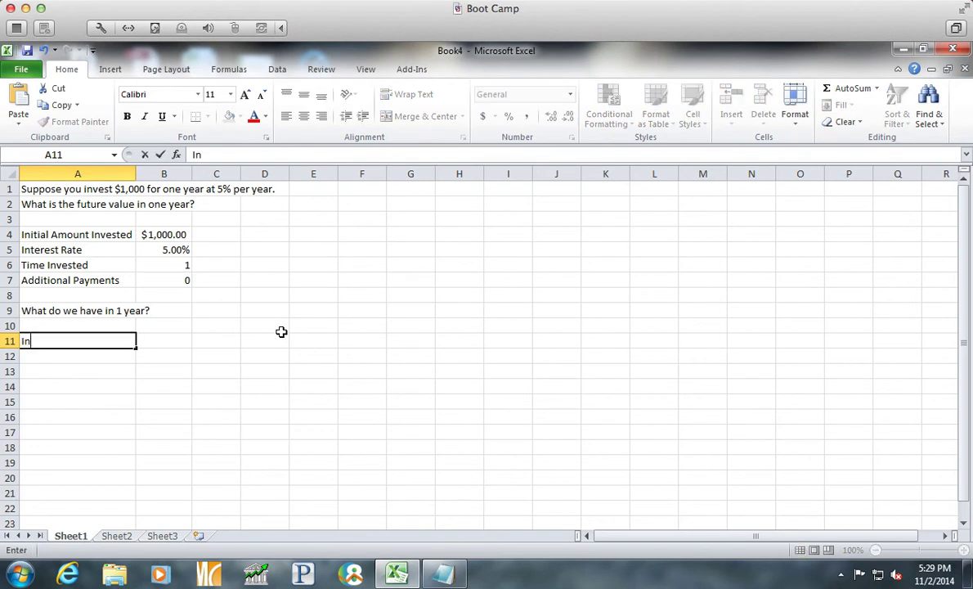
text(itial Investment)
key(Tab)
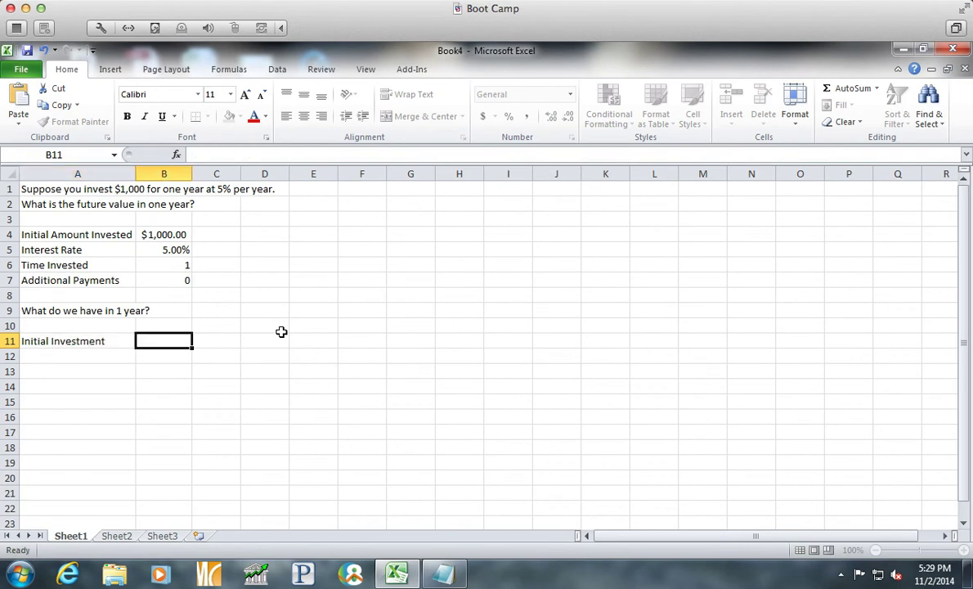
key(Down)
key(Left)
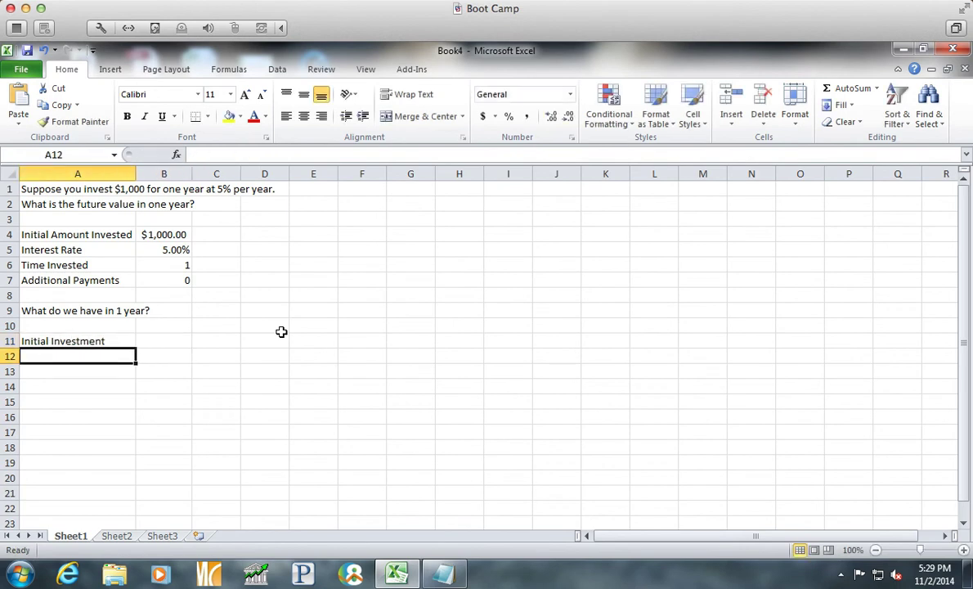
text(Interest)
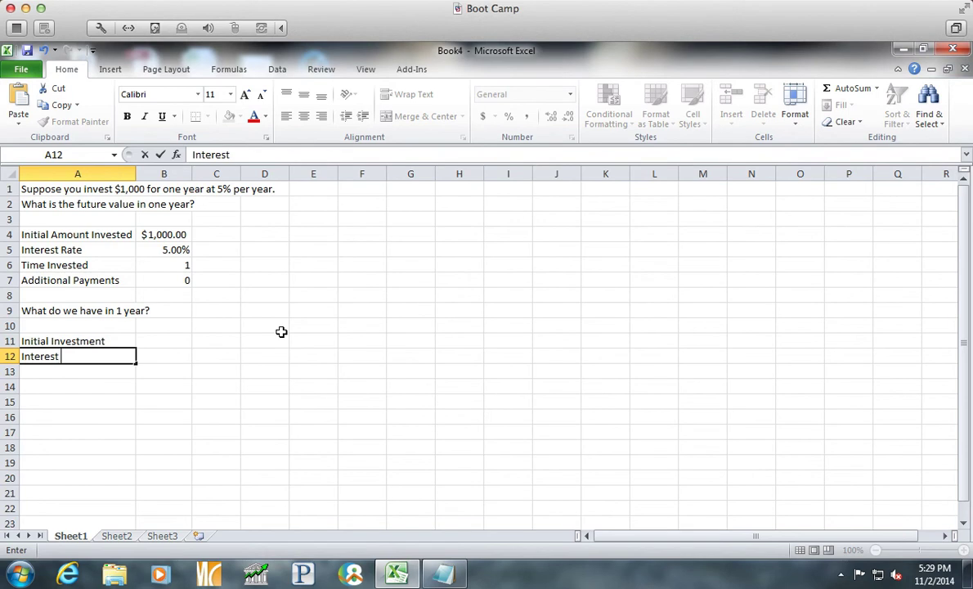
key(Tab)
Link the initial investment in B11 to the amount invested with the formula =B4
key(Up)
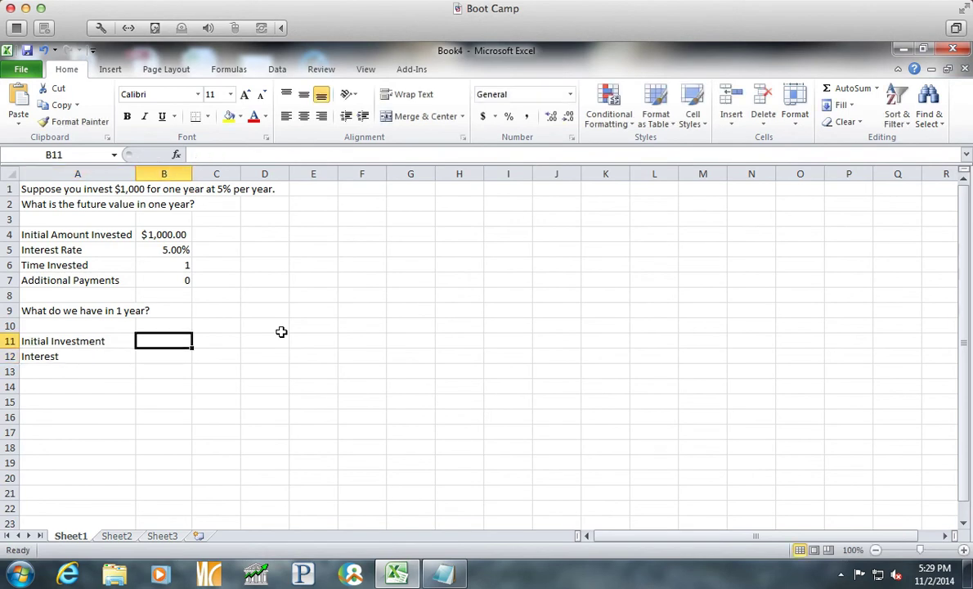
text(=)
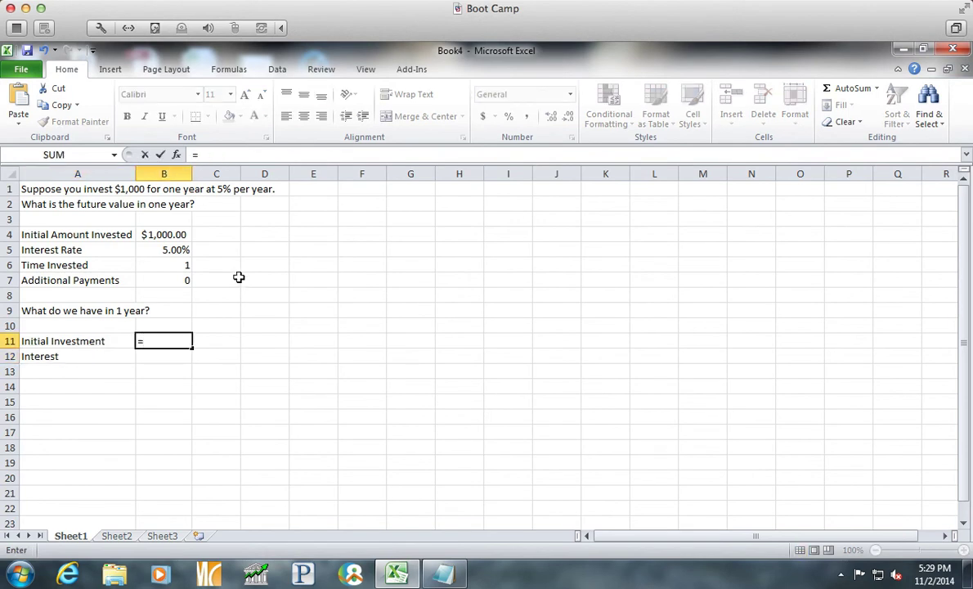
click(164, 235)
key(Return)
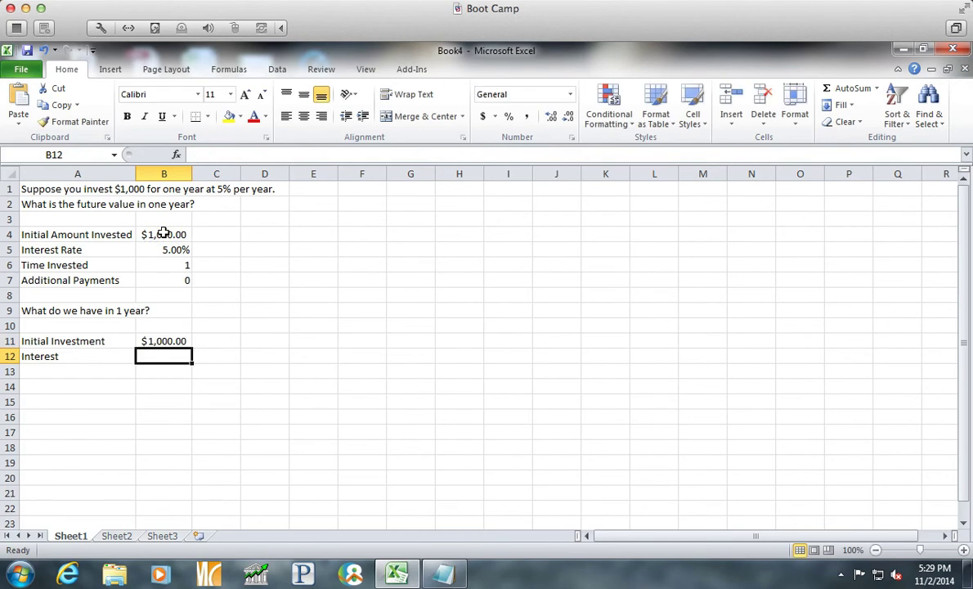
Calculate the interest in B12 by multiplying the rate by the initial investment with =B5*B11
text(=)
click(163, 249)
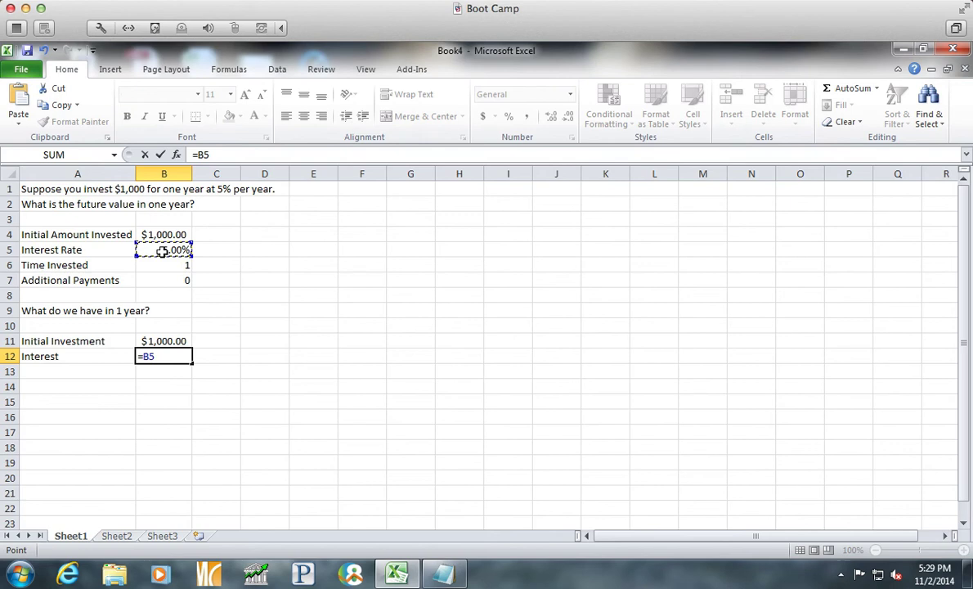
text(*)
click(170, 339)
key(Return)
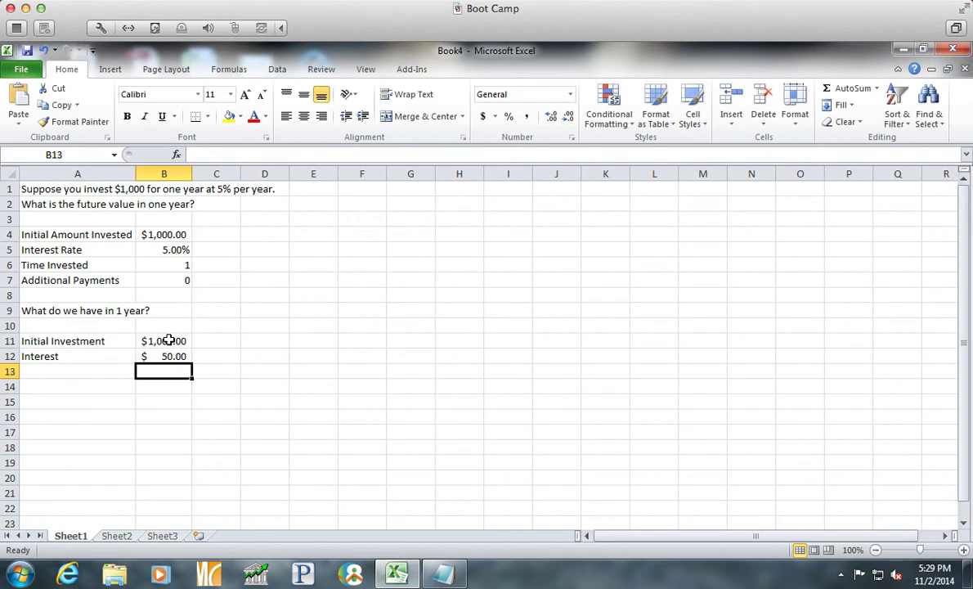
Add the label "Ending Balance (1Yr)" in A13 and calculate it in B13 with =B11+B12
key(Left)
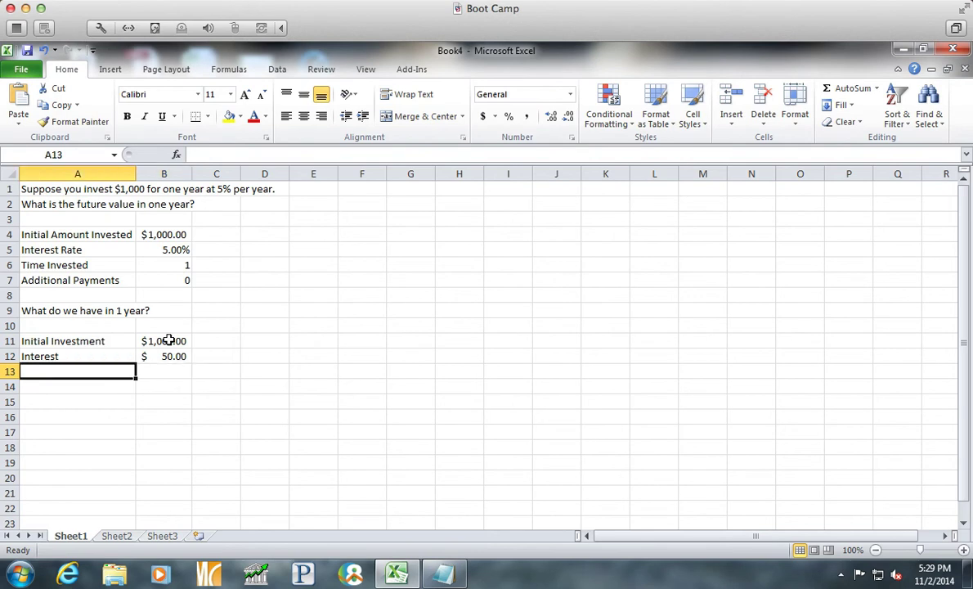
text(Ending Balan)
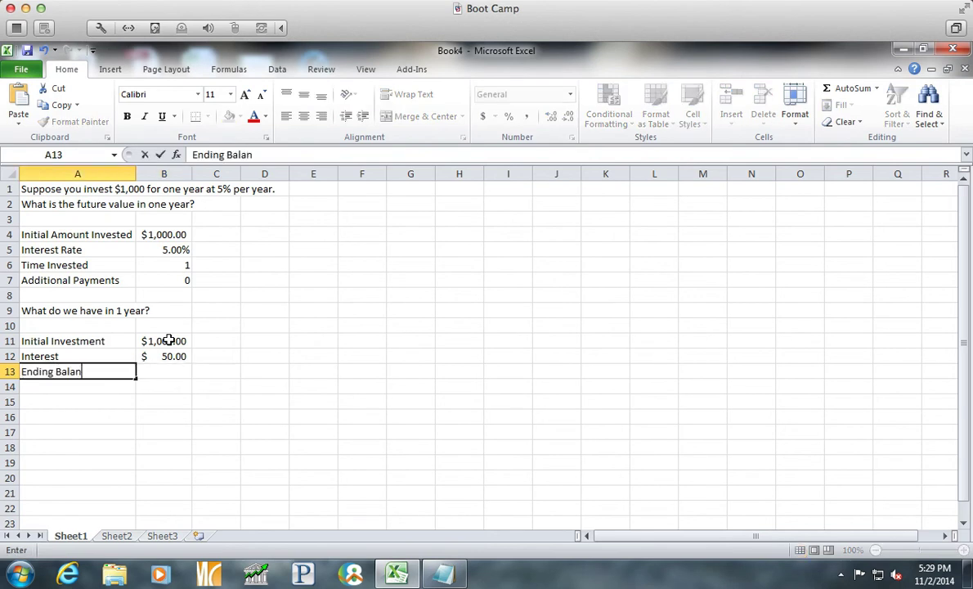
text(ce (1Yr))
key(Tab)
text(=)
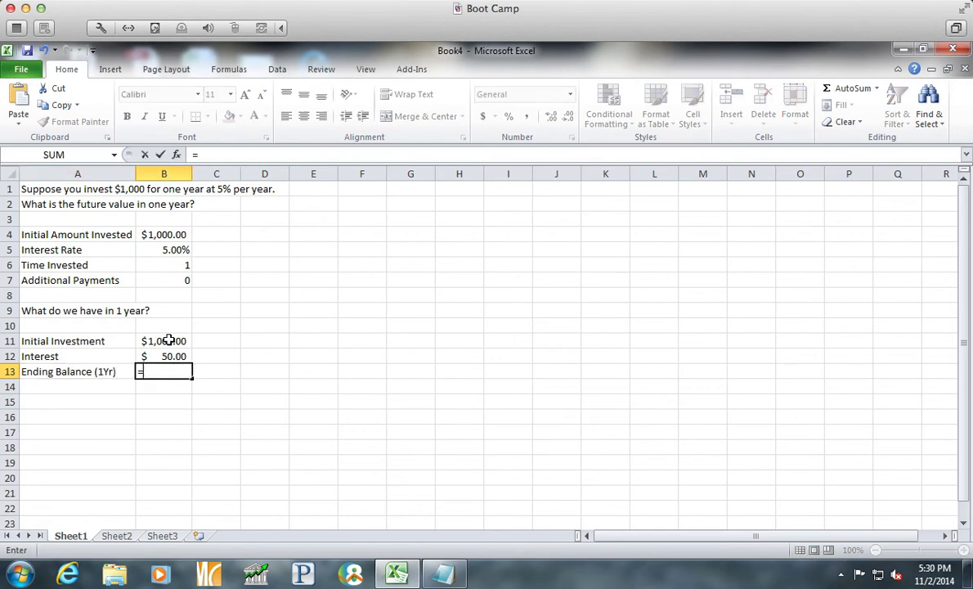
click(168, 340)
text(+B12)
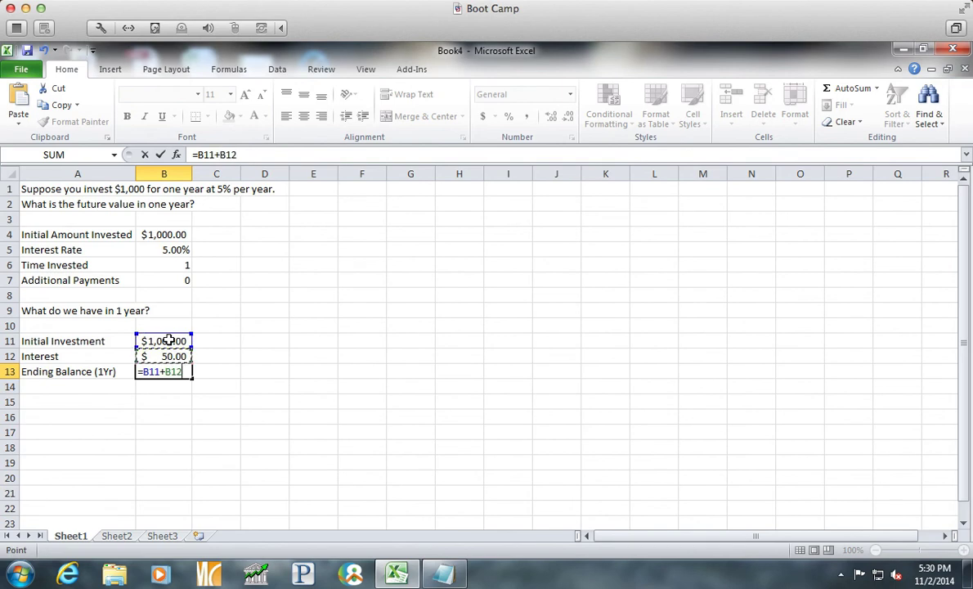
key(Return)
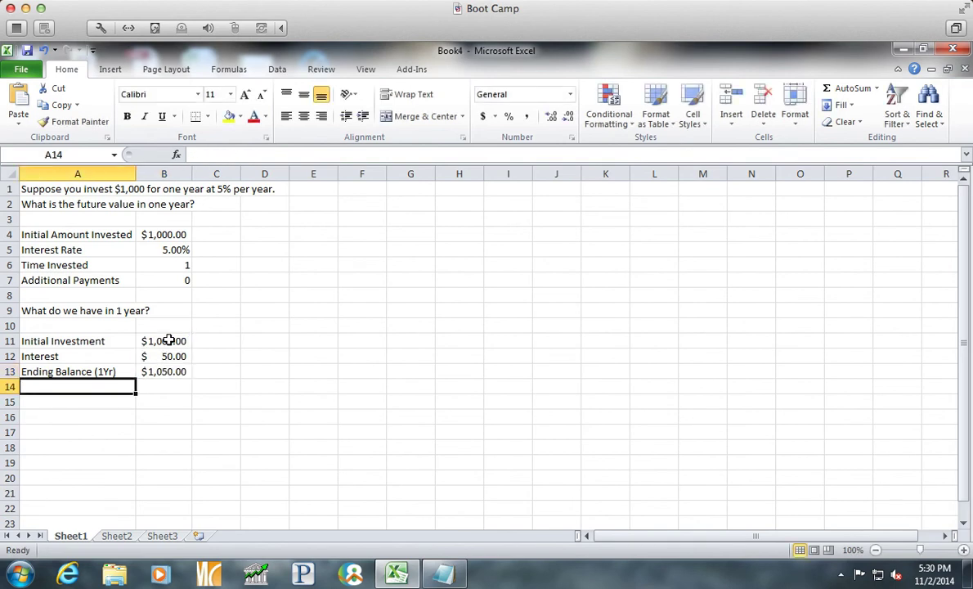
Write the future value formula as text, "FV = PV(1+i)^N", in cell A15
key(Return)
click(168, 340)
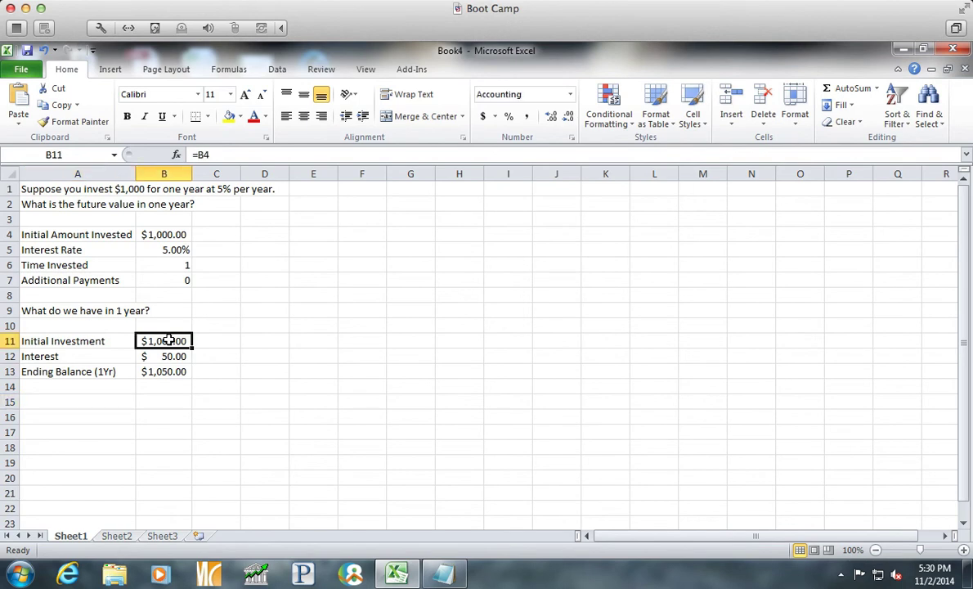
key(Down)
key(Down)
key(Down)
key(Down)
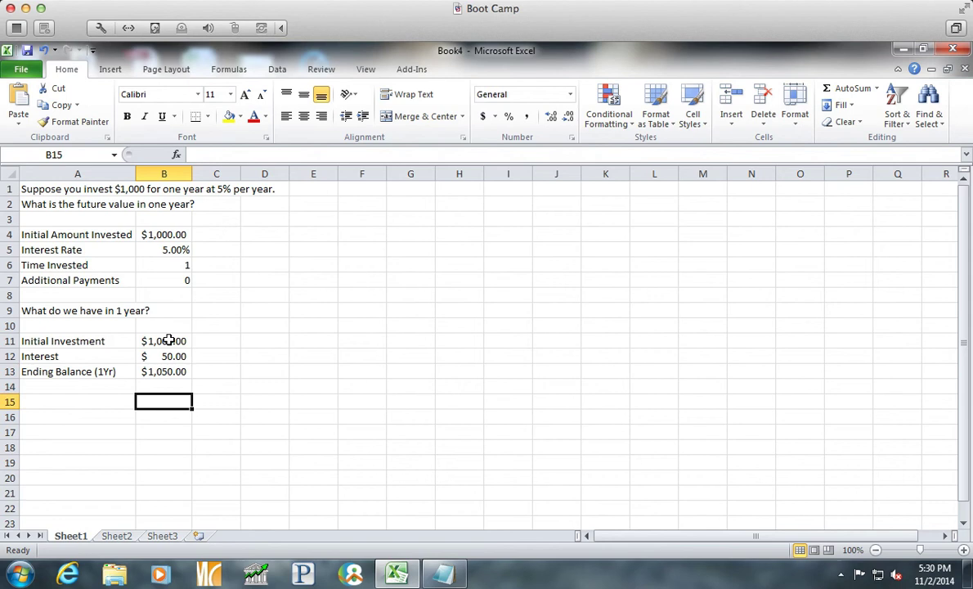
key(Left)
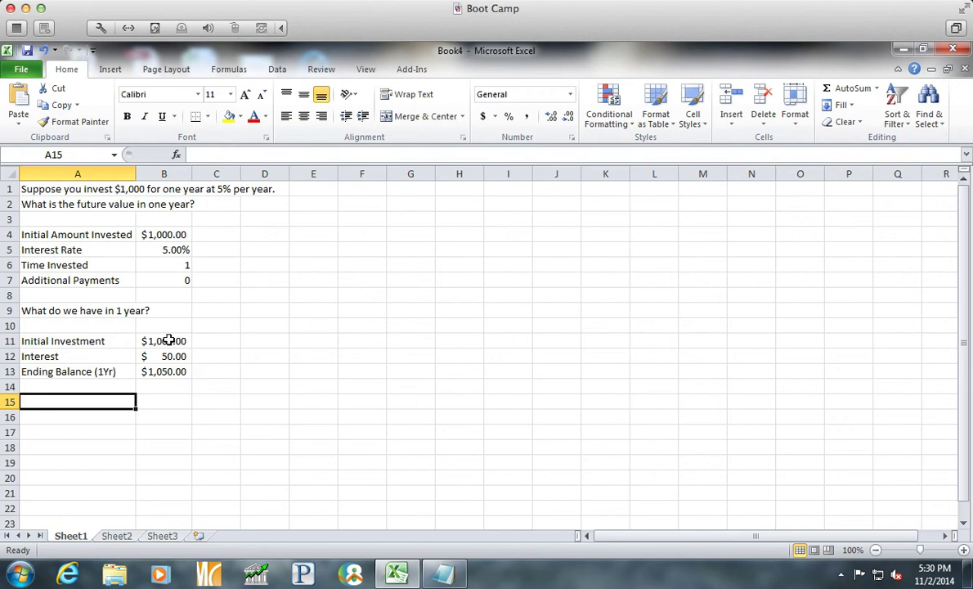
text(FV = PV)
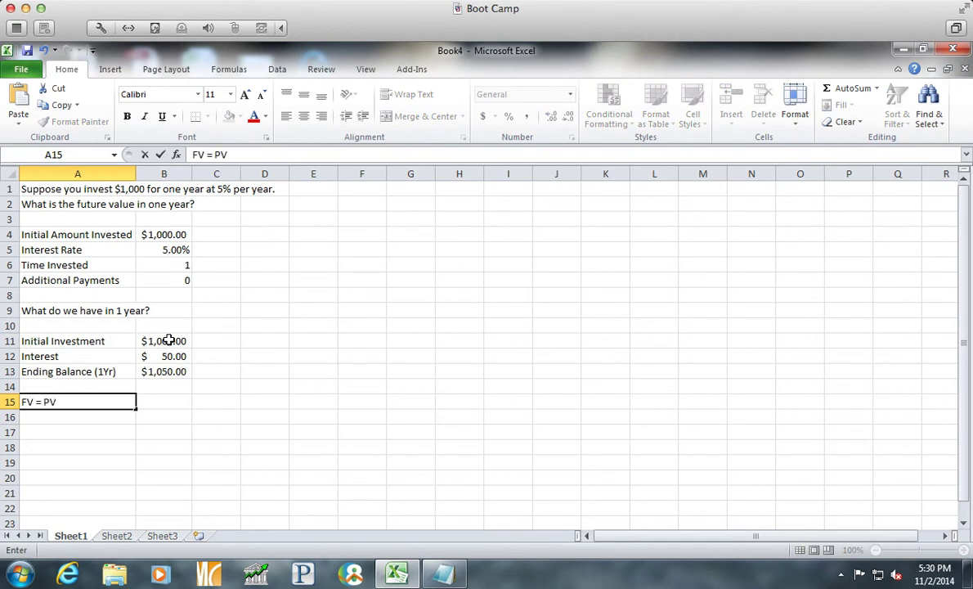
text((1+i)^N)
Enter "Where," in cell A16 to introduce the definitions of the formula's variables
click(37, 416)
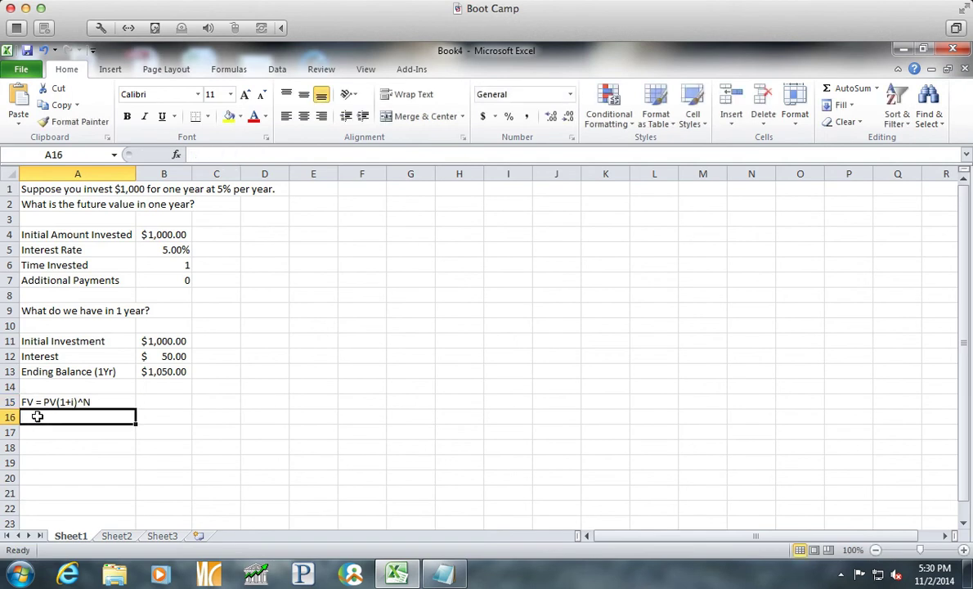
text(Wher)
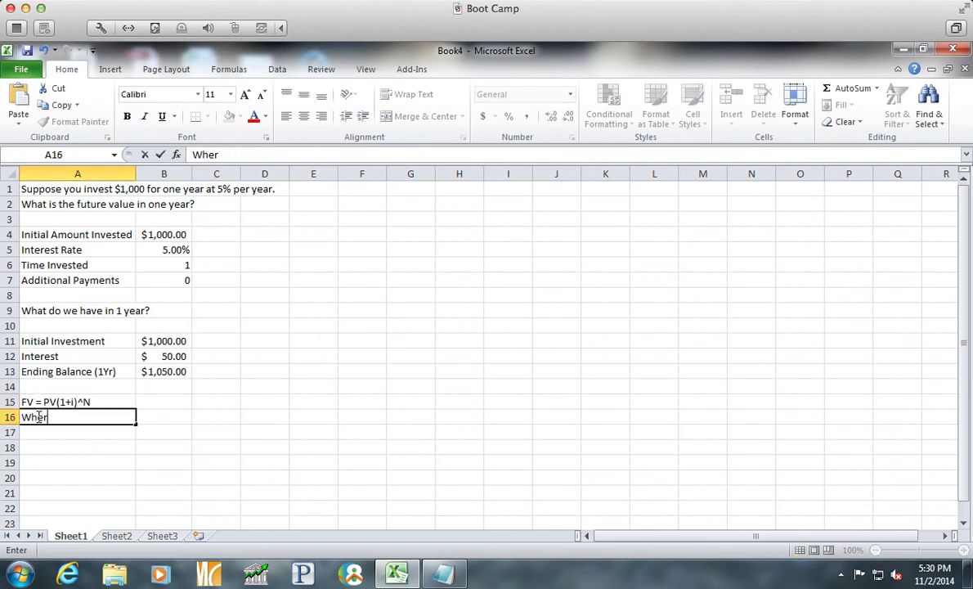
text(e,)
key(Return)
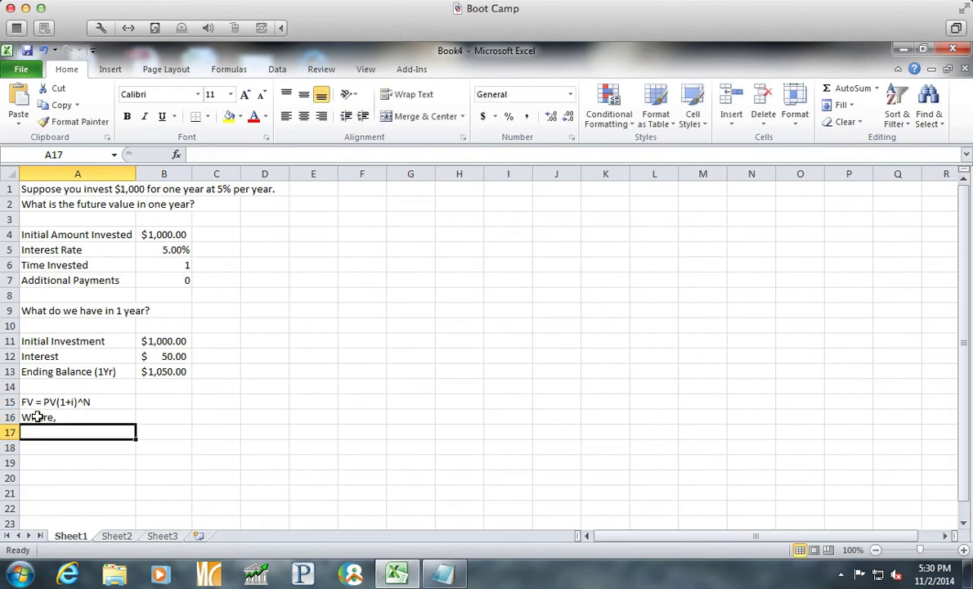
text(FV)
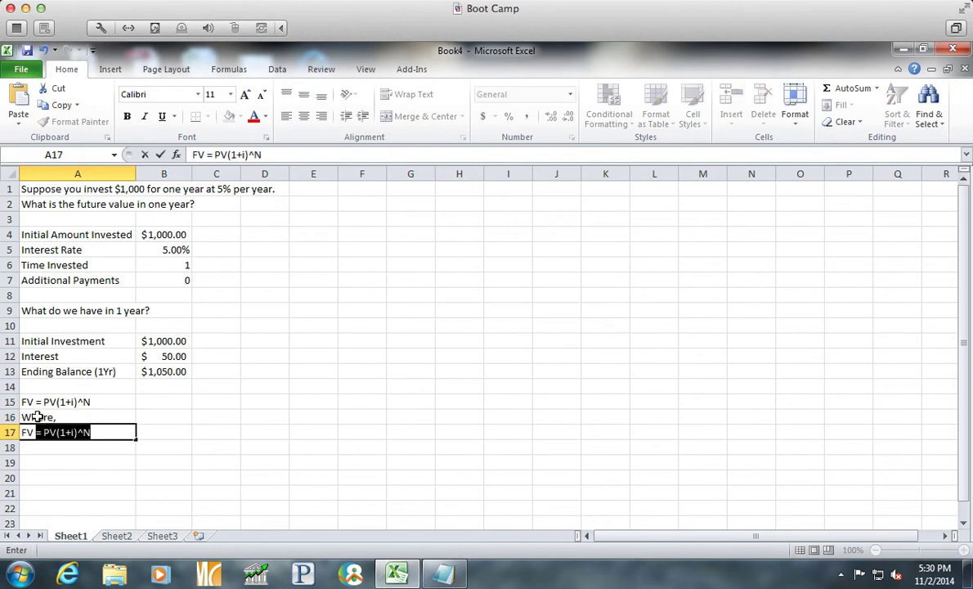
key(BackSpace)
key(BackSpace)
key(BackSpace)
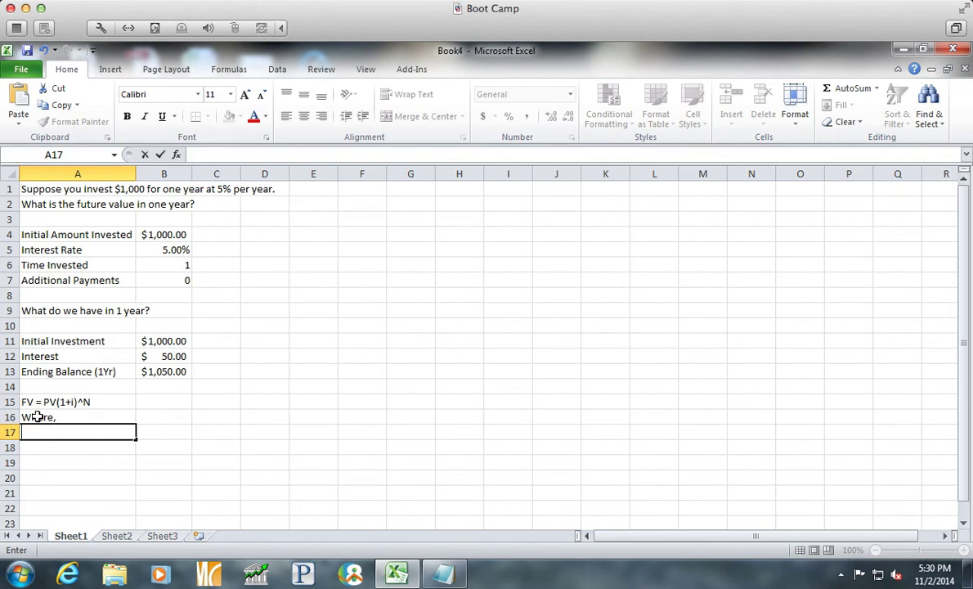
Define the first variable in row 17 with the text "FV =" in A17 and "Future Value" in B17
text('FV =)
key(Tab)
text(Future Value)
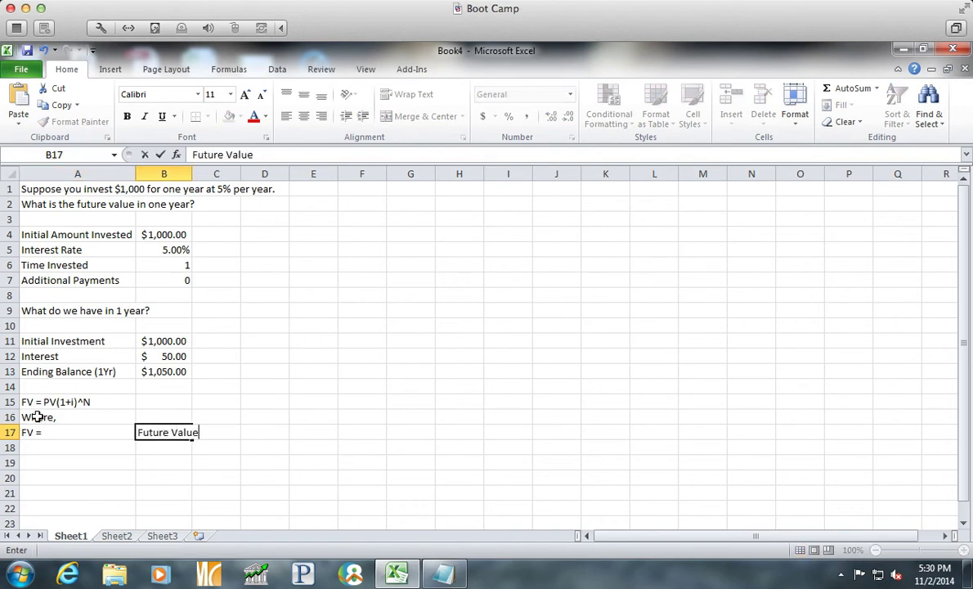
key(Return)
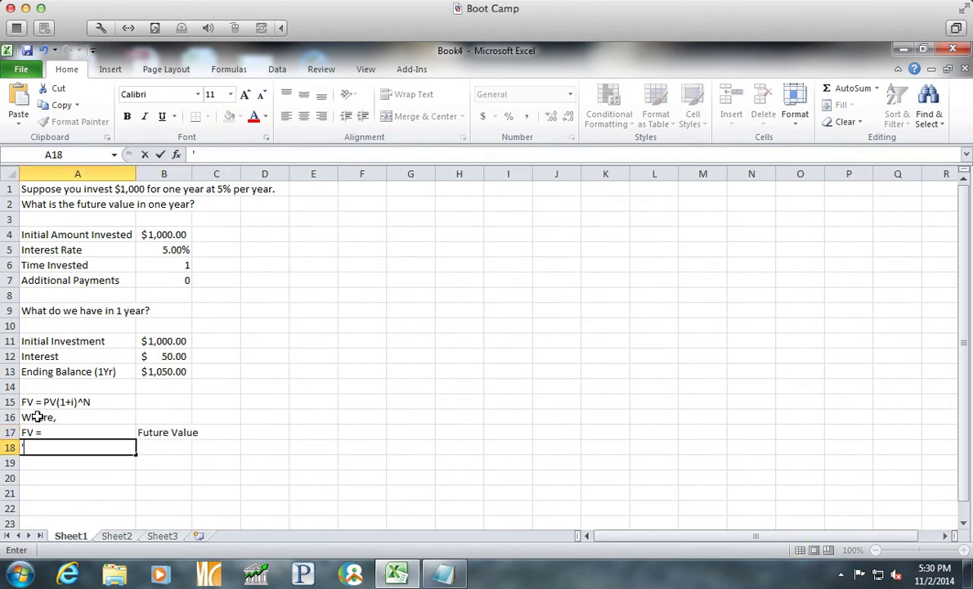
Define the second variable in row 18 with the text "PV =" in A18 and "Present Value" in B18
text('PV =1)
key(BackSpace)
key(Tab)
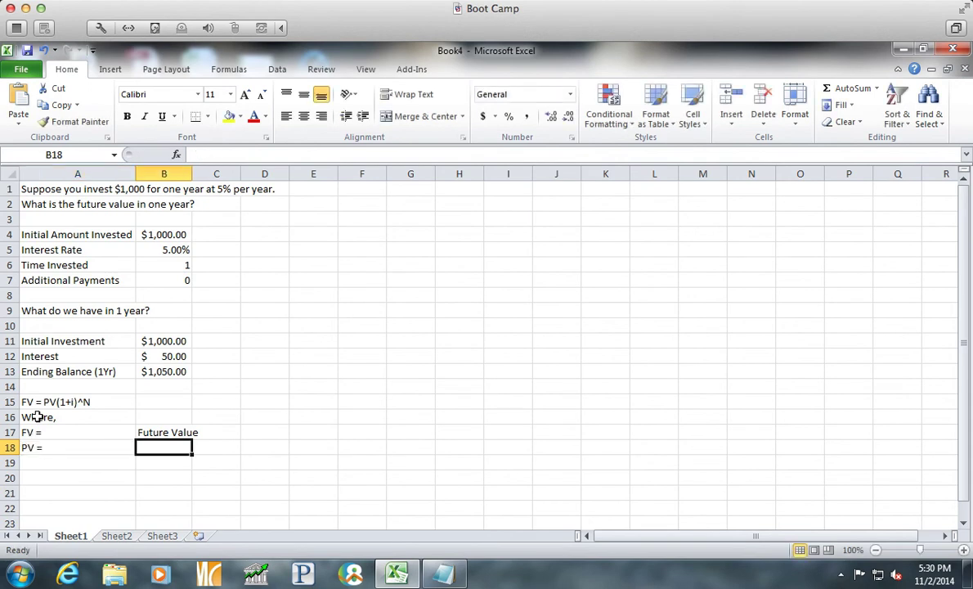
text(Present)
key(BackSpace)
key(BackSpace)
key(BackSpace)
key(BackSpace)
text(s)
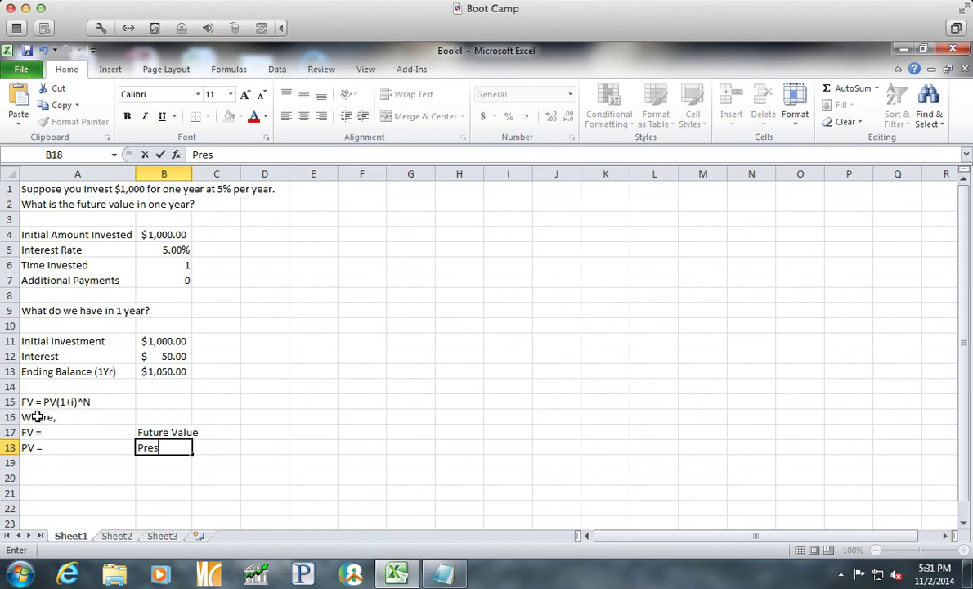
text(ent Value)
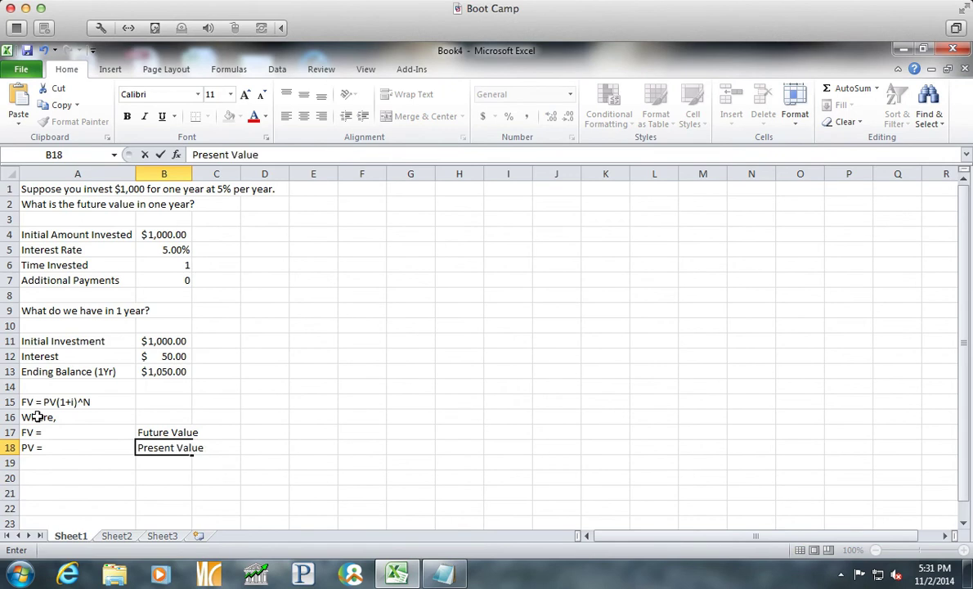
key(Return)
Define the third variable in row 19 with the text "i=" in A19 and "interest rate" in B19
text(')
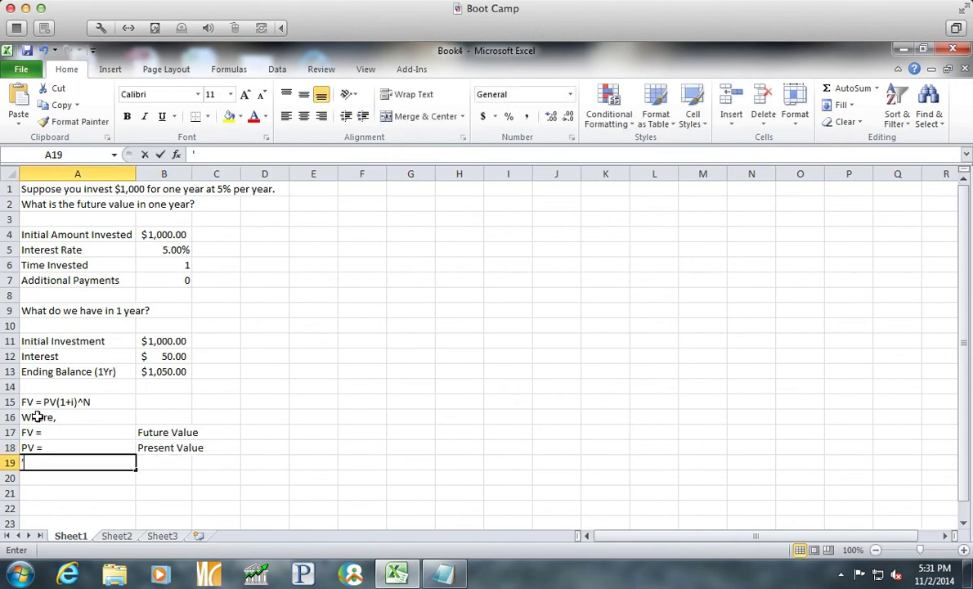
text(i=)
key(Tab)
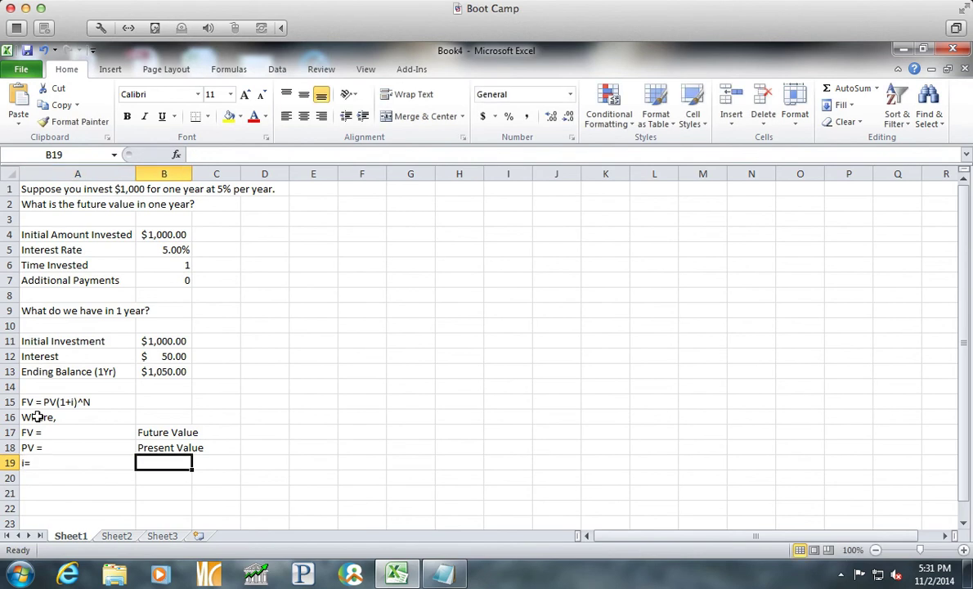
text(inter)
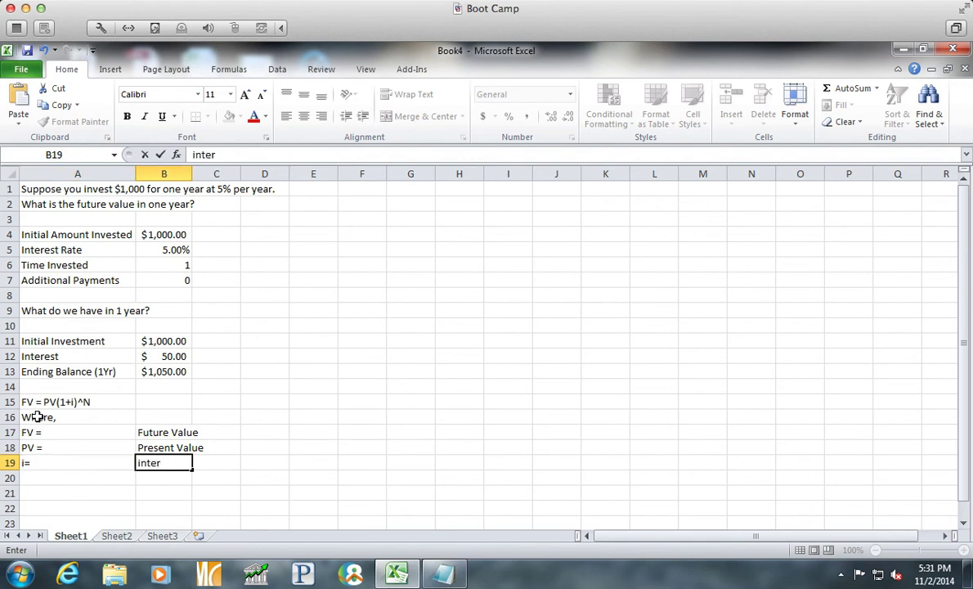
text(est rate)
key(Return)
Define the fourth variable in row 20 with the text "N=" in A20 and "Number of periods" in B20
text(N)
key(BackSpace)
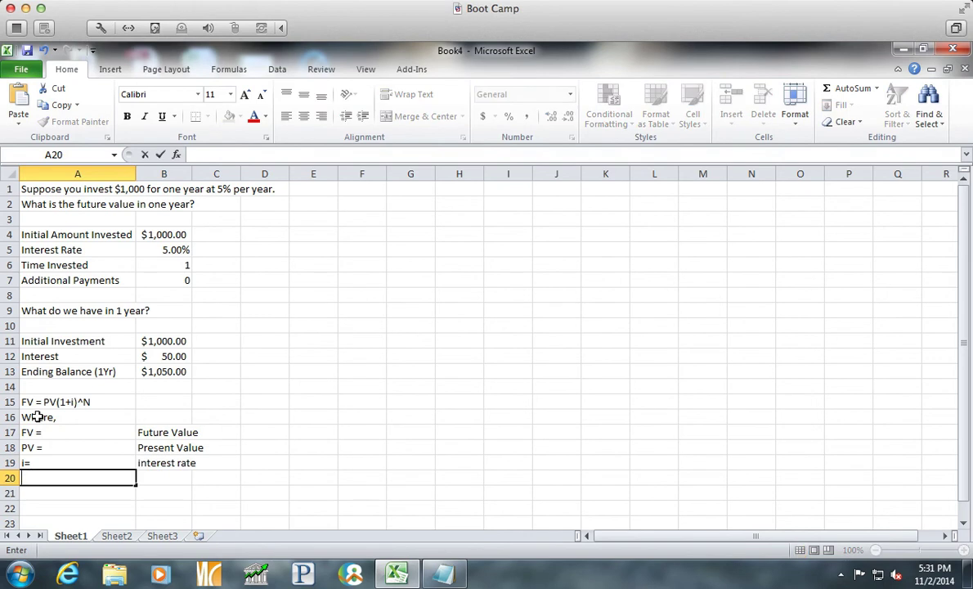
text('N=)
key(Tab)
text(Num)
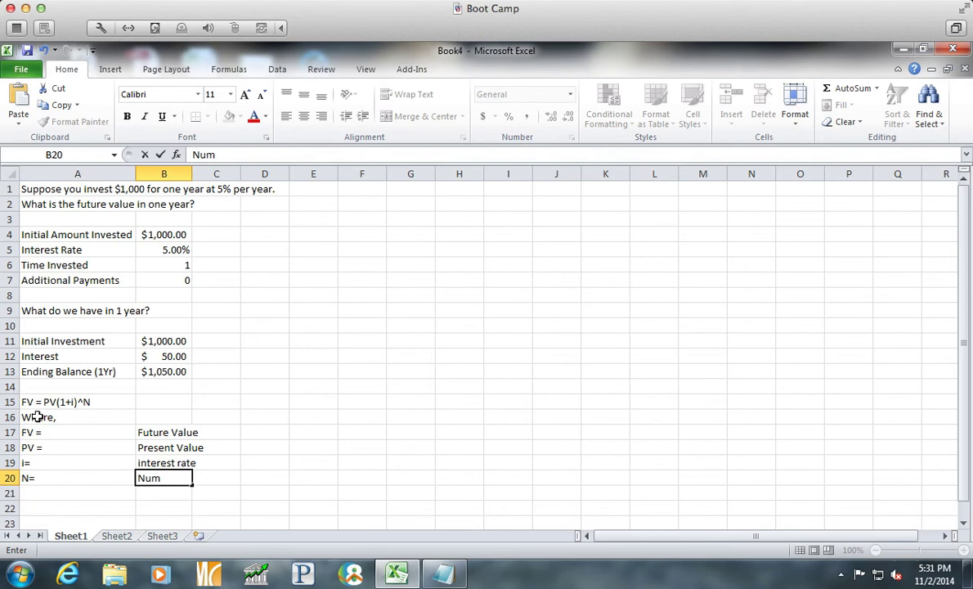
text(ber of periods)
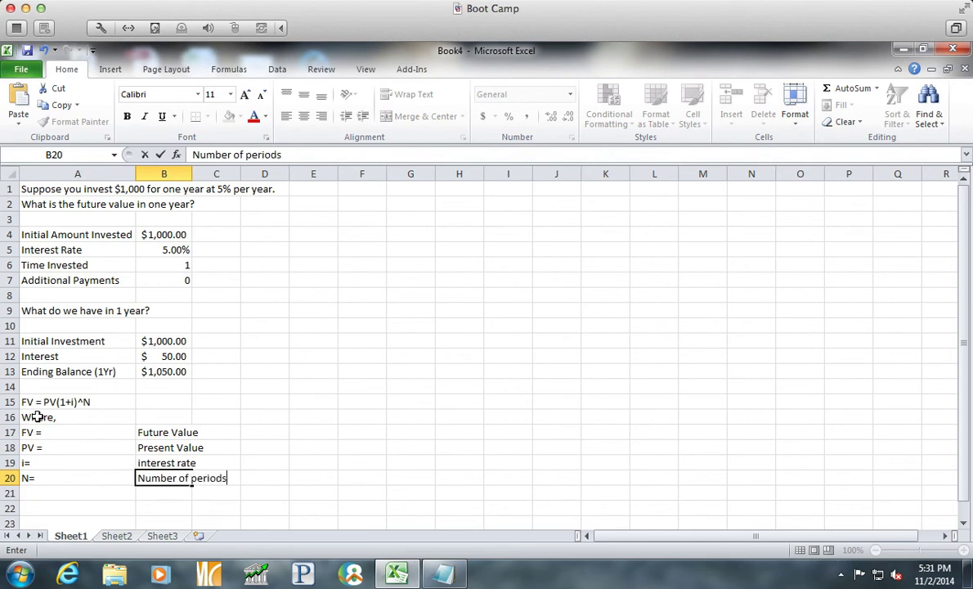
key(Return)
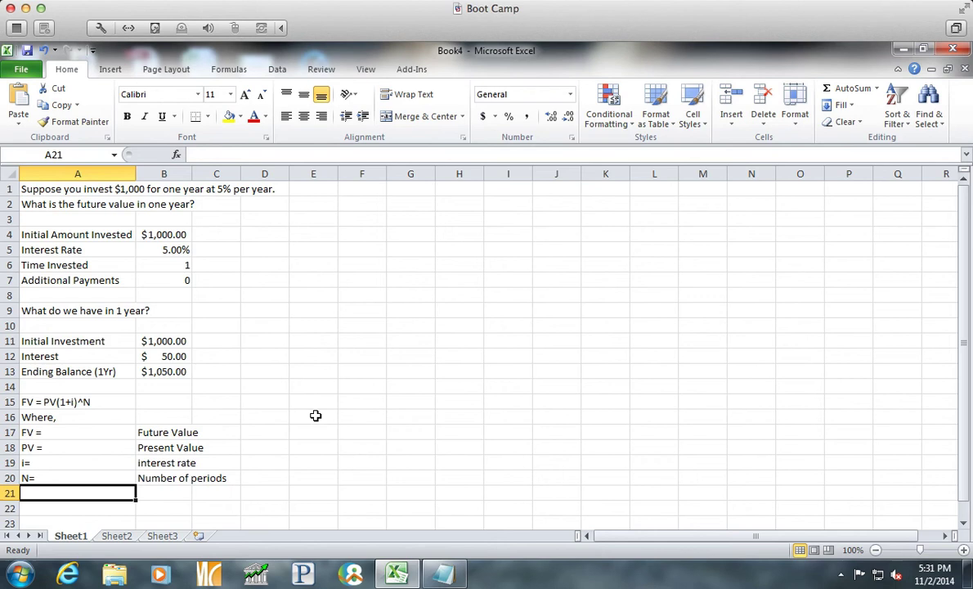
Label cell A22 "Ending Balance"
click(315, 447)
key(Up)
click(69, 508)
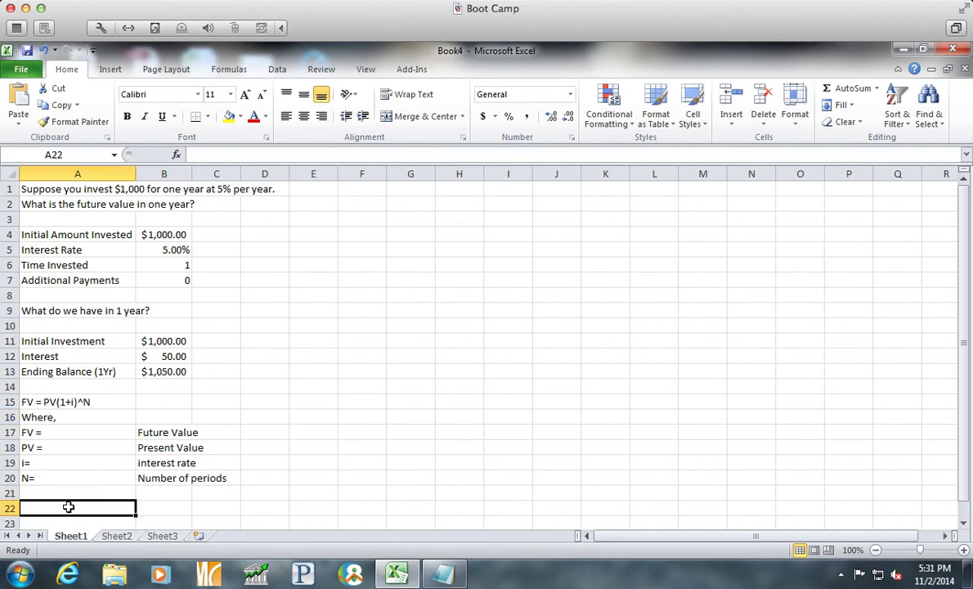
text(Ending)
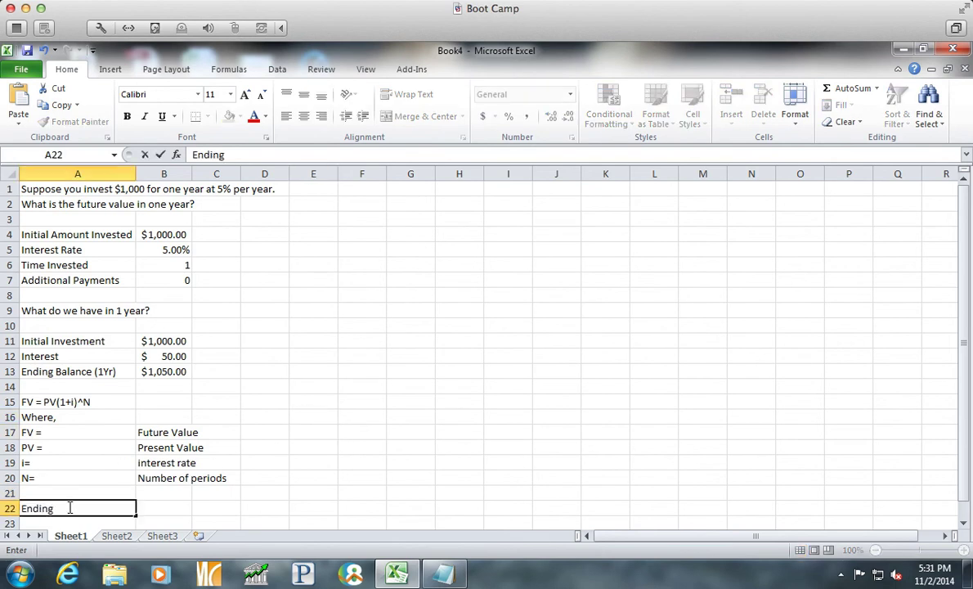
text( Balance)
key(Tab)
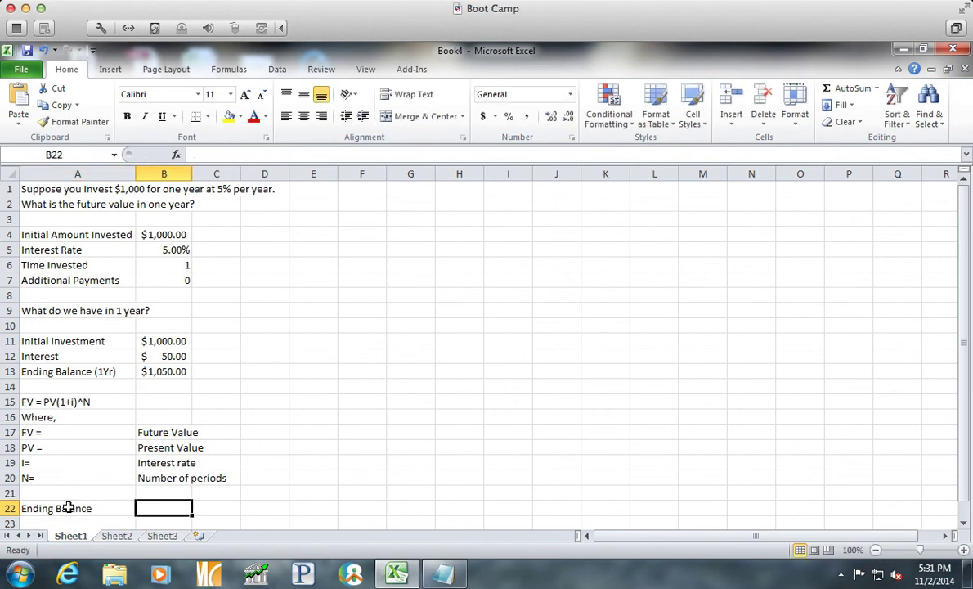
Make the future value formula text in A15 bold and underlined
click(27, 401)
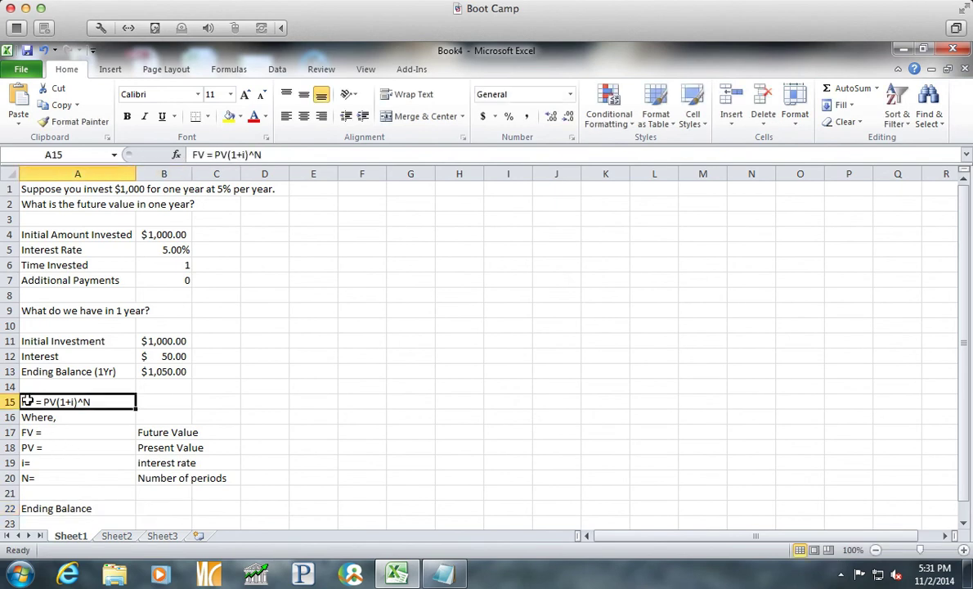
click(127, 116)
click(161, 116)
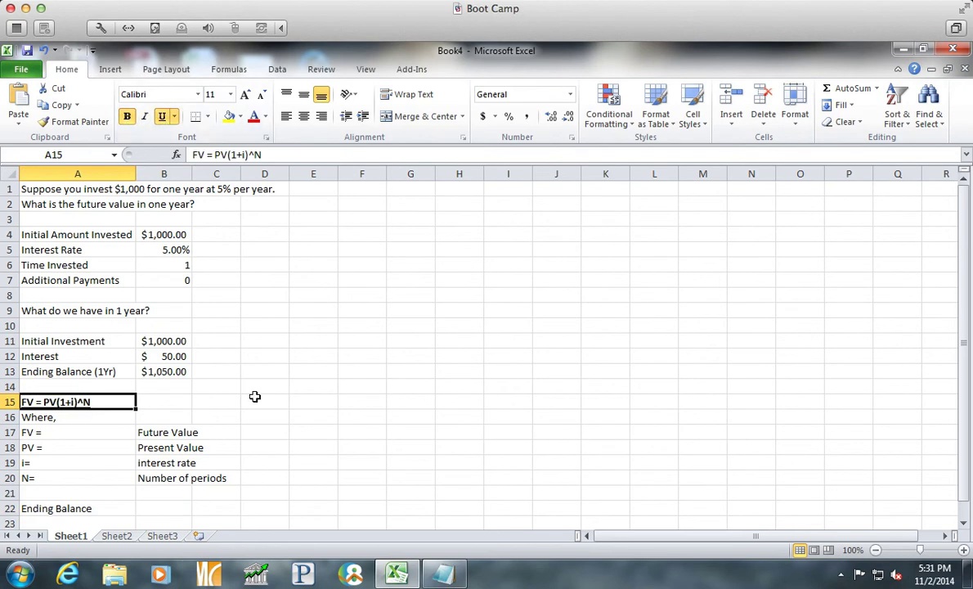
Calculate the ending balance in B22 with =B4*(1+B5)^B6 and apply the Accounting format with a dollar sign
click(153, 509)
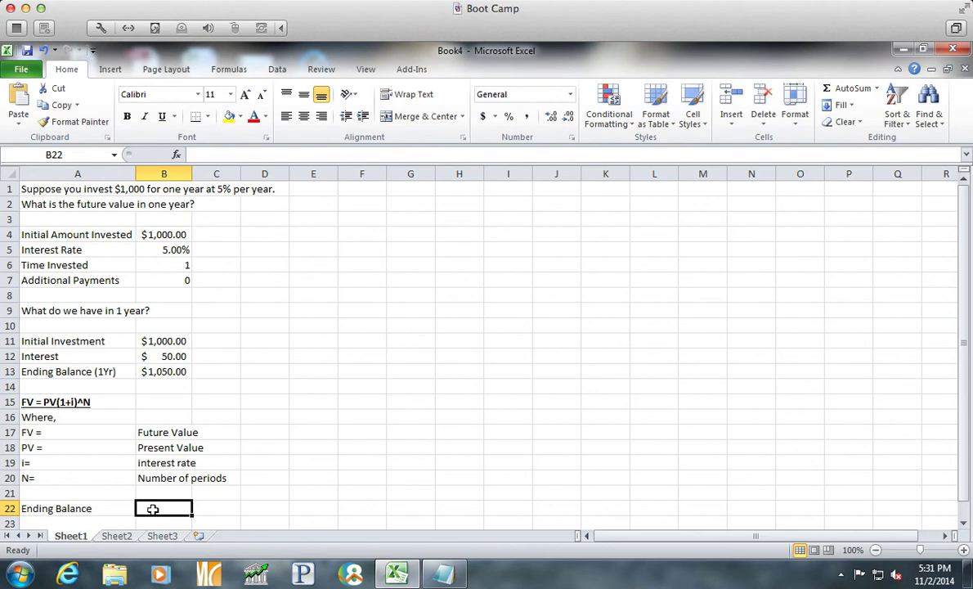
text(=)
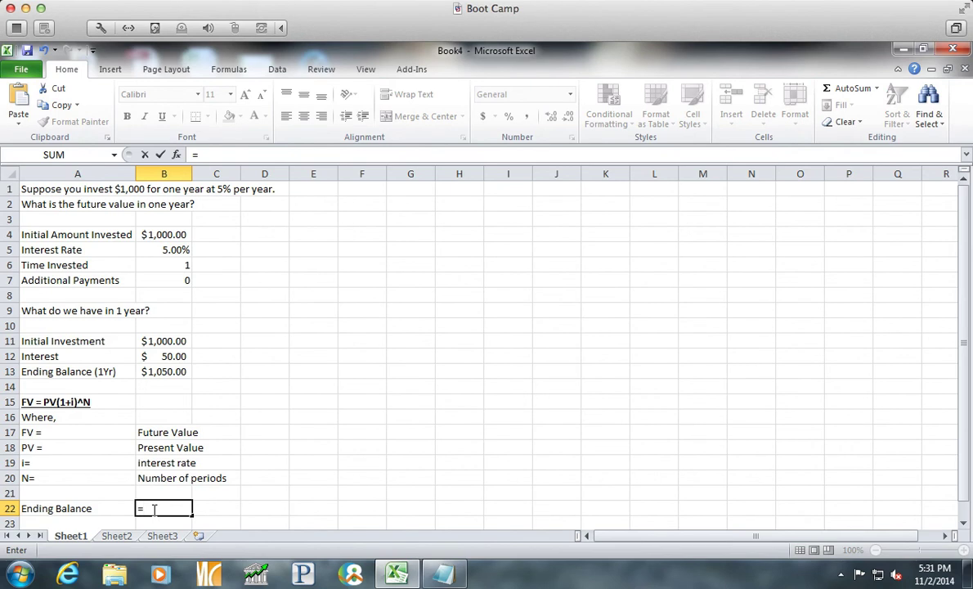
click(154, 236)
text(*)
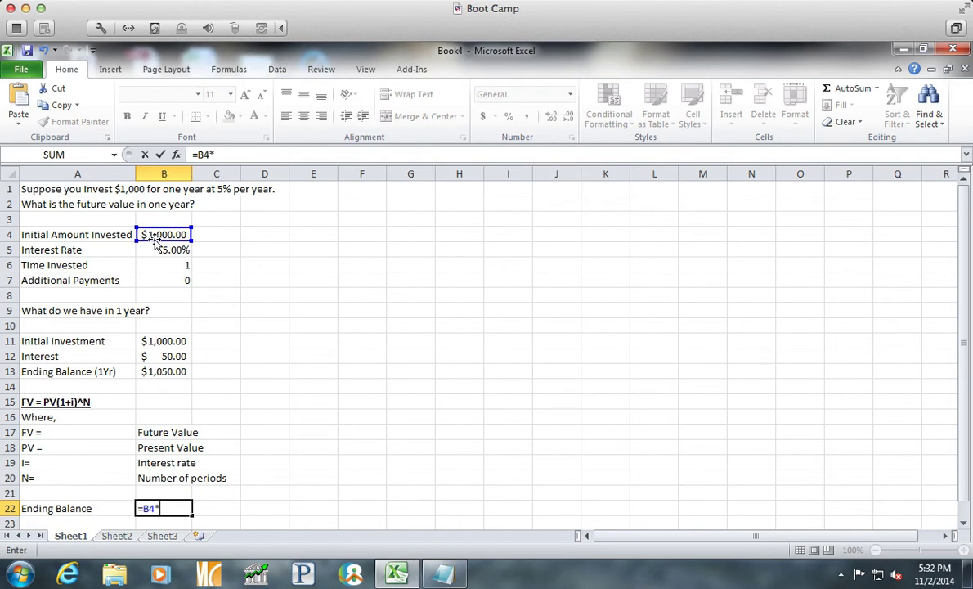
text((1+)
click(155, 248)
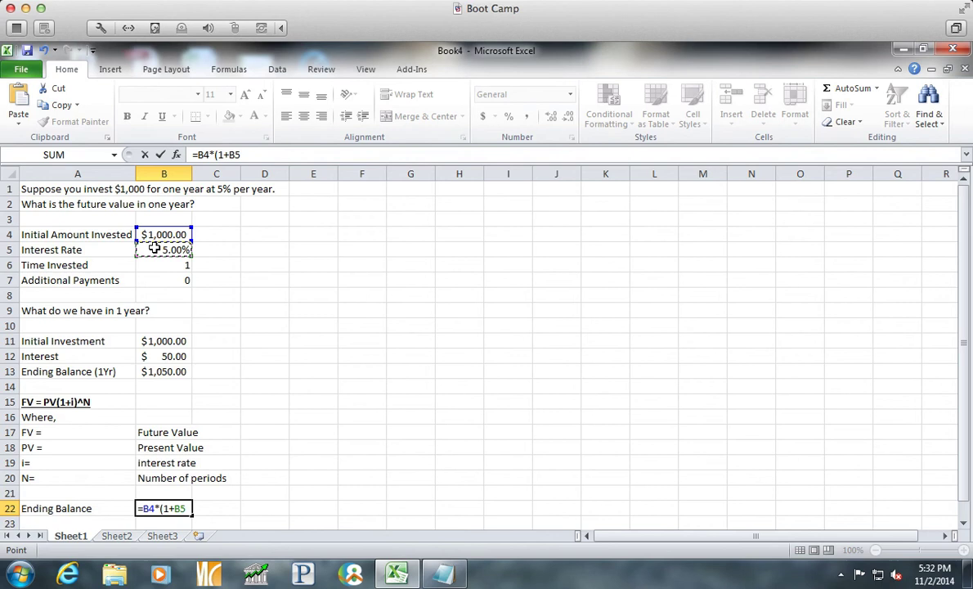
text()^)
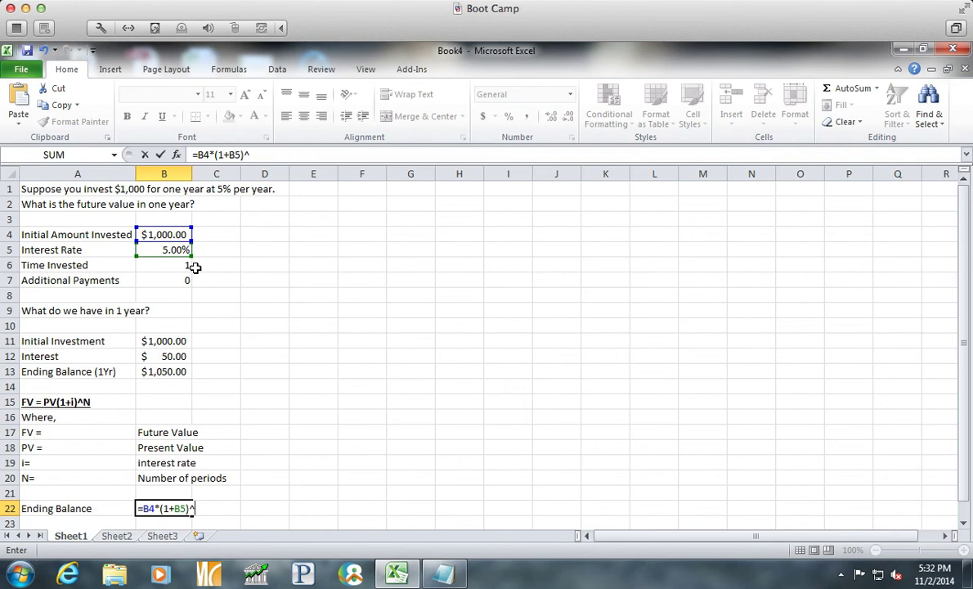
click(184, 265)
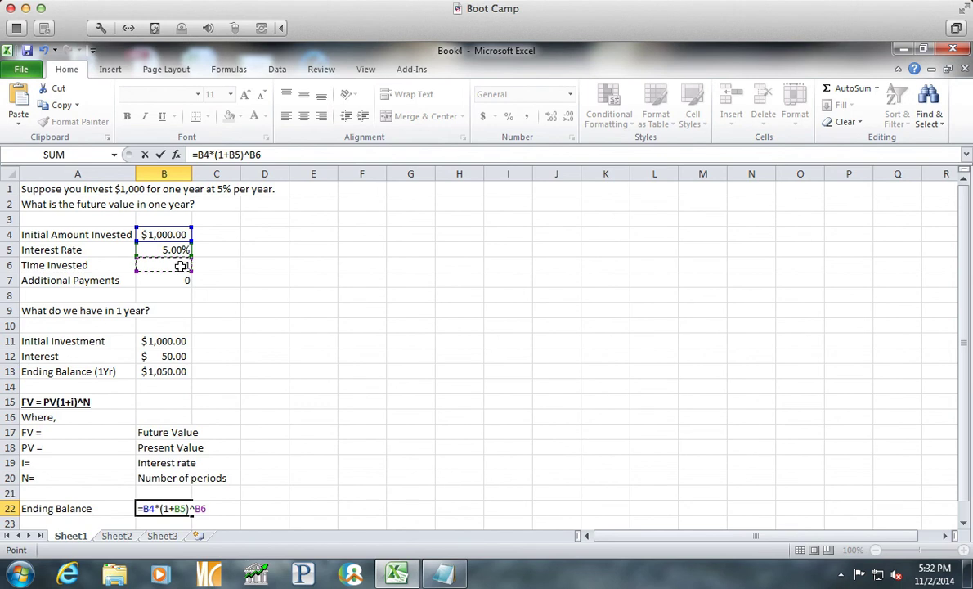
key(Return)
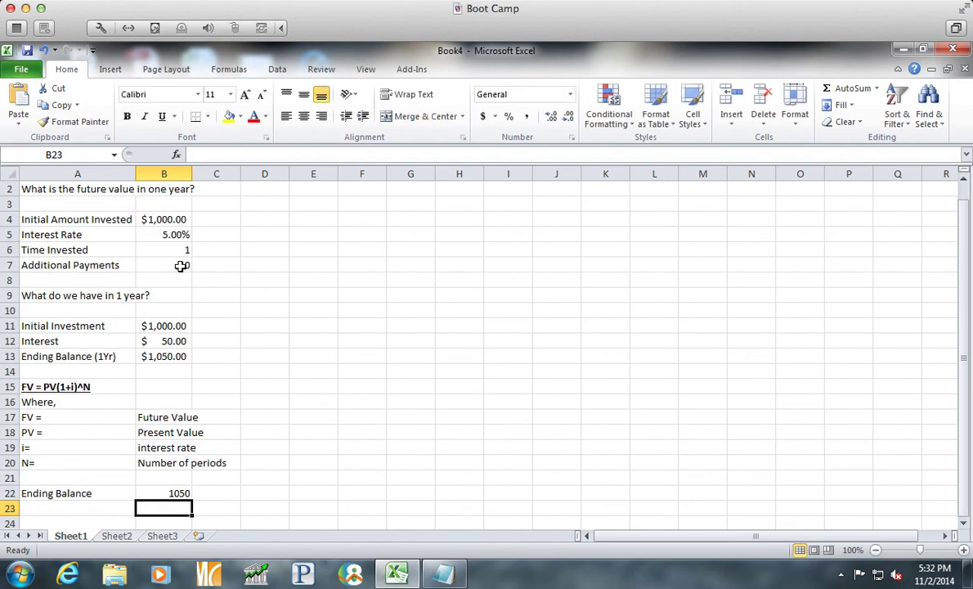
click(180, 493)
click(483, 116)
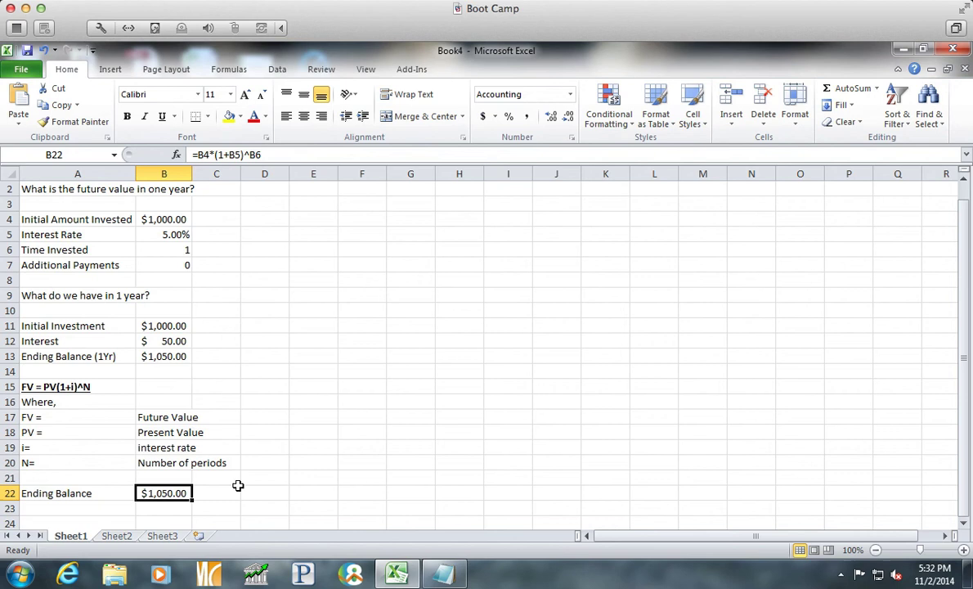
Enter the text "What if we keep the money in the account for 2 years" in A24
scroll(257, 442, down, 1)
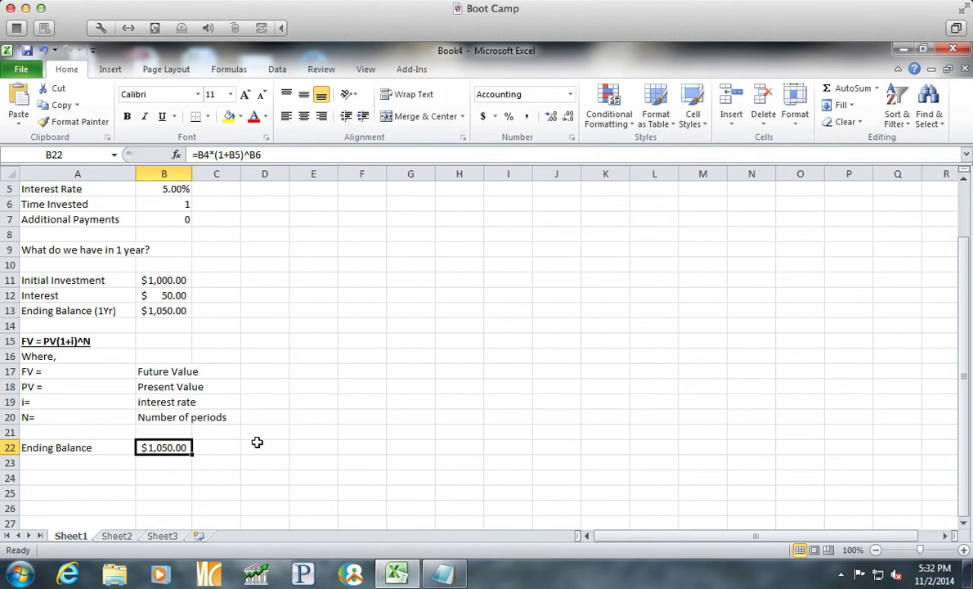
key(Down)
key(Down)
key(Left)
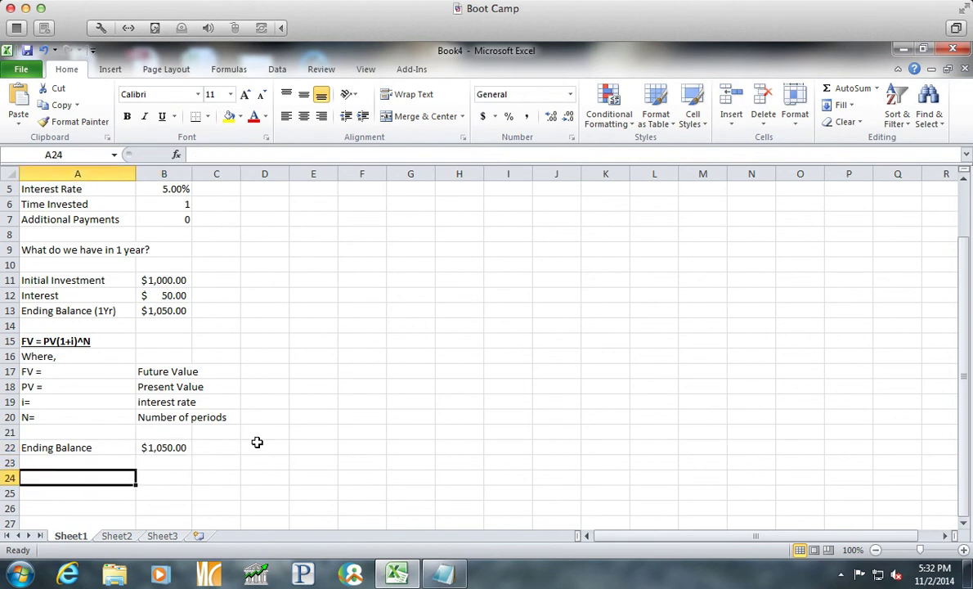
text(What if)
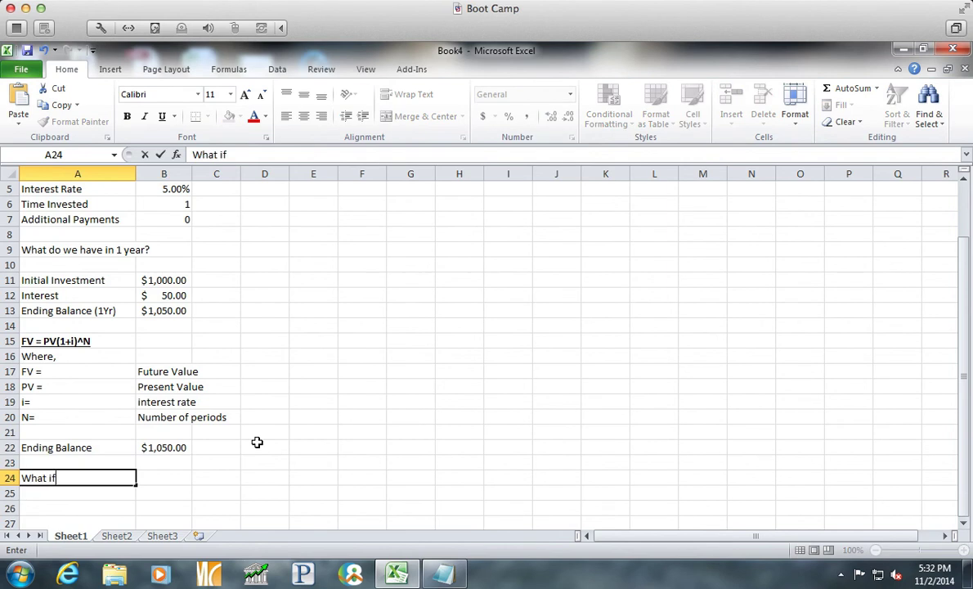
text( we keep the)
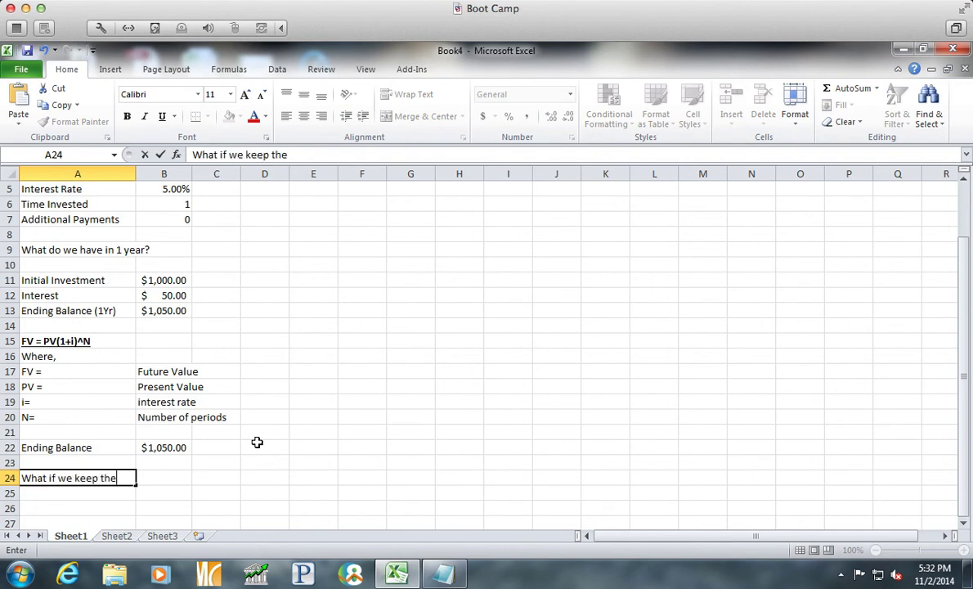
text( money in the acc)
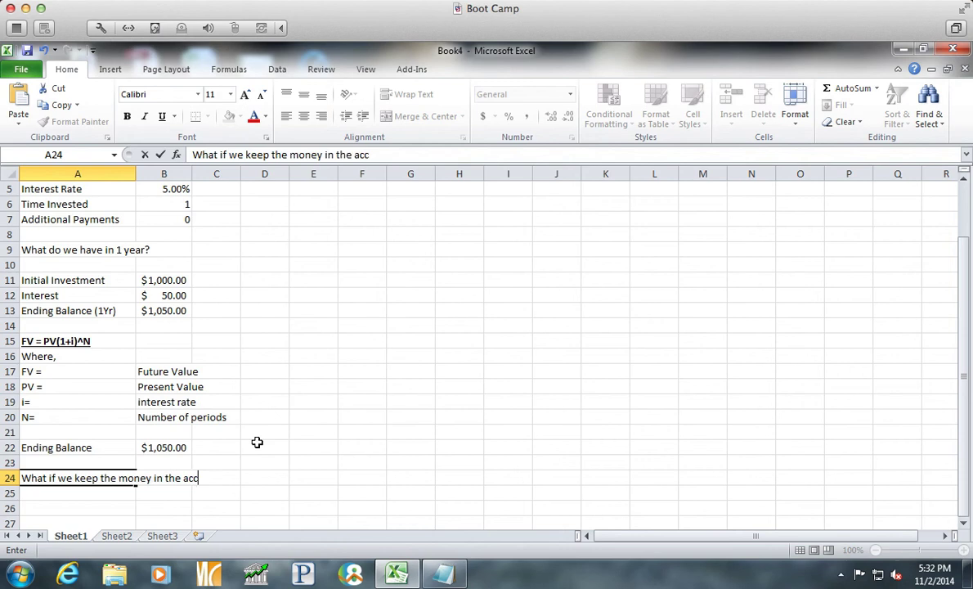
text(ount for 2 years)
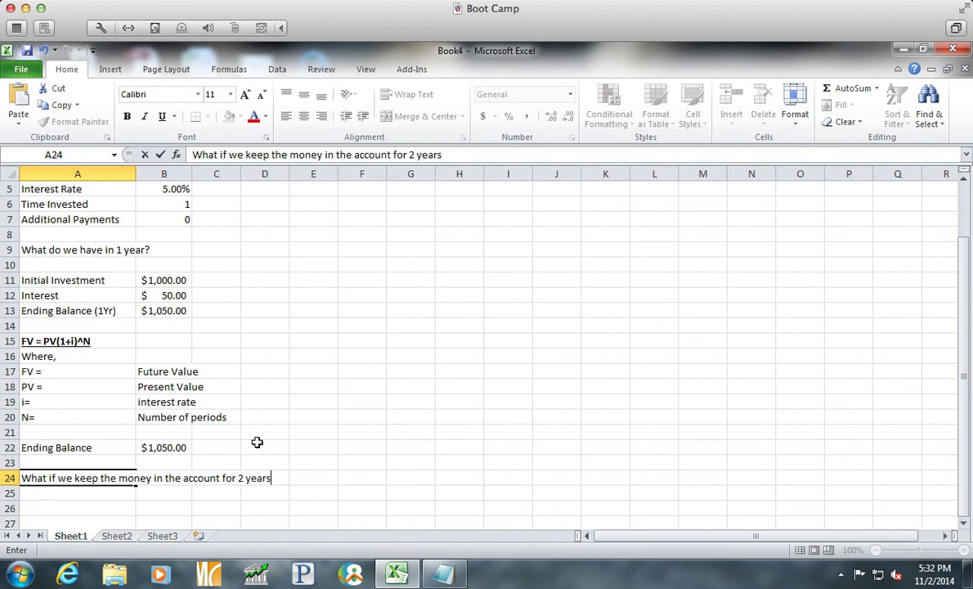
key(Return)
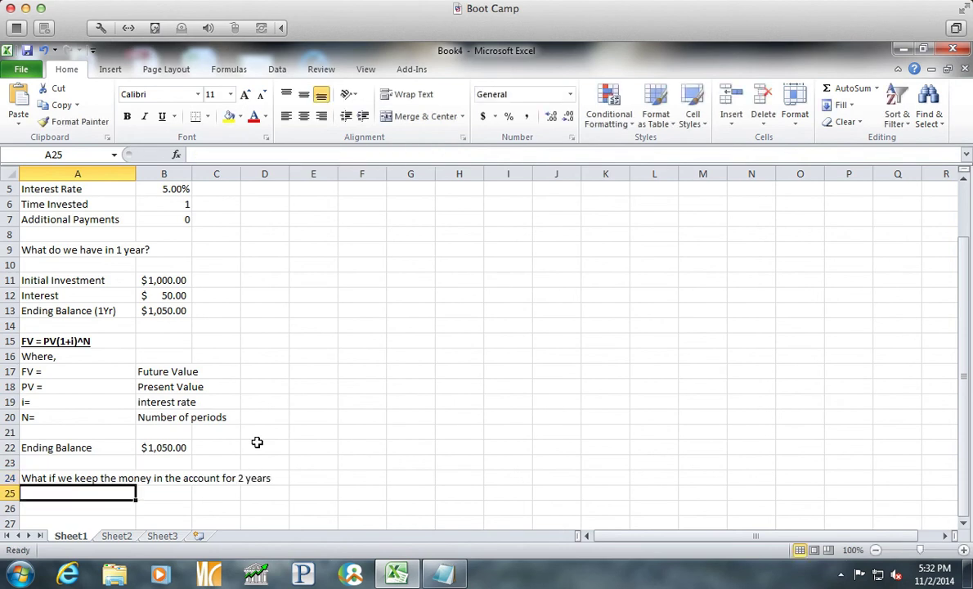
Add a question mark to the end of the text in A24
click(79, 480)
double_click(78, 480)
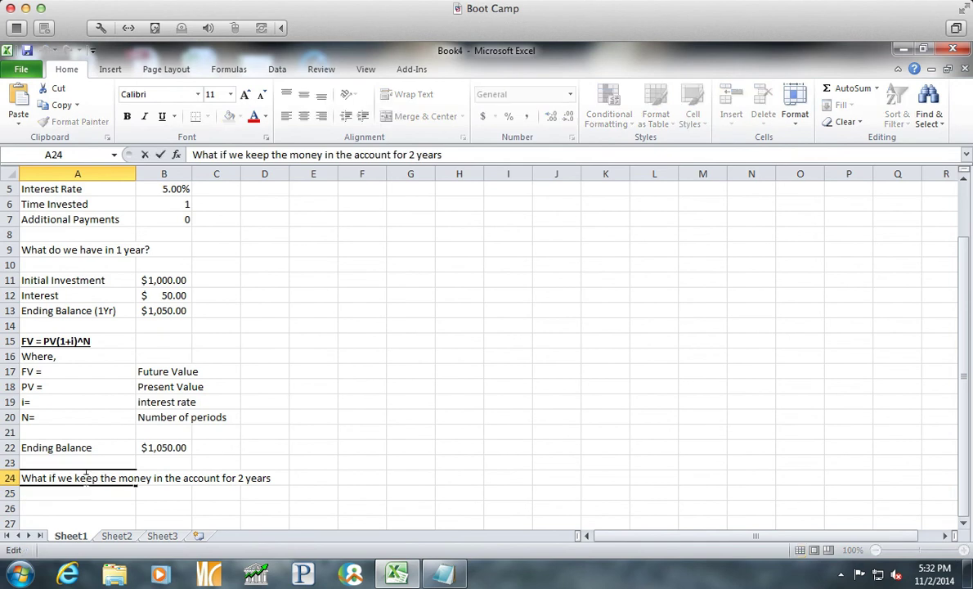
click(437, 155)
text(?)
key(Return)
Enter "Initial Amount" in A26 and 1000 in B26, formatting the amount as Accounting with a dollar sign
key(Return)
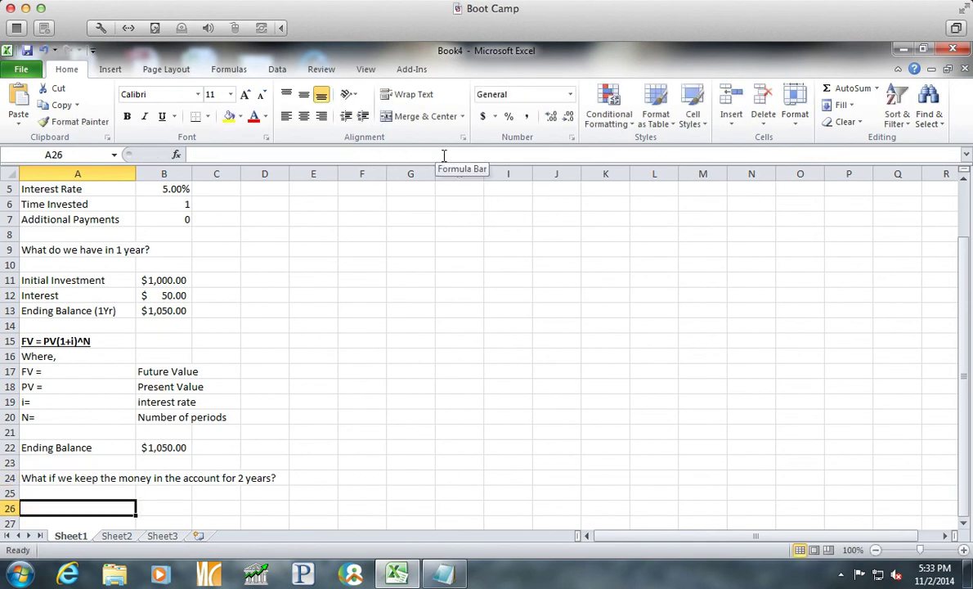
scroll(444, 155, down, 3)
scroll(444, 155, down, 2)
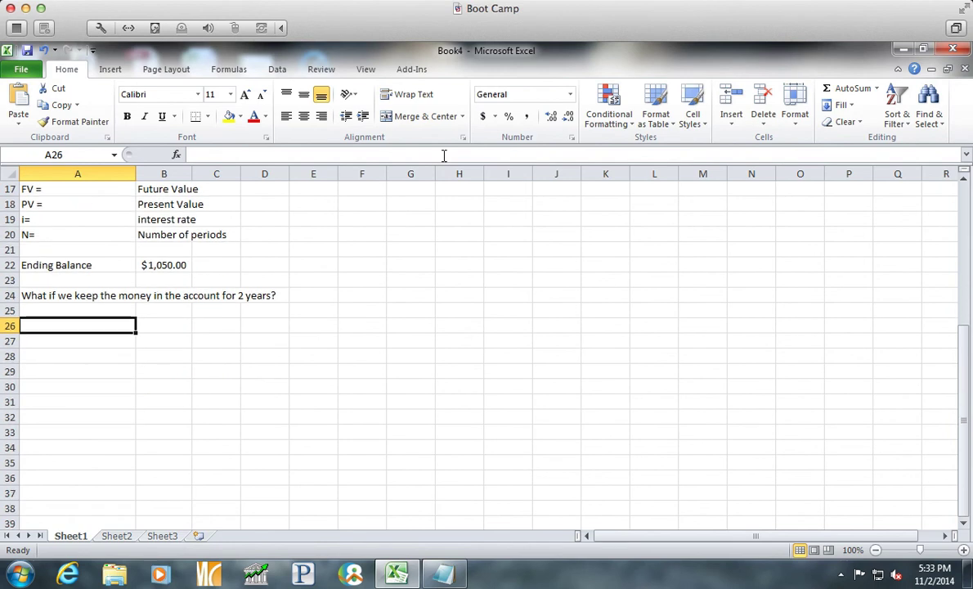
scroll(444, 156, down, 1)
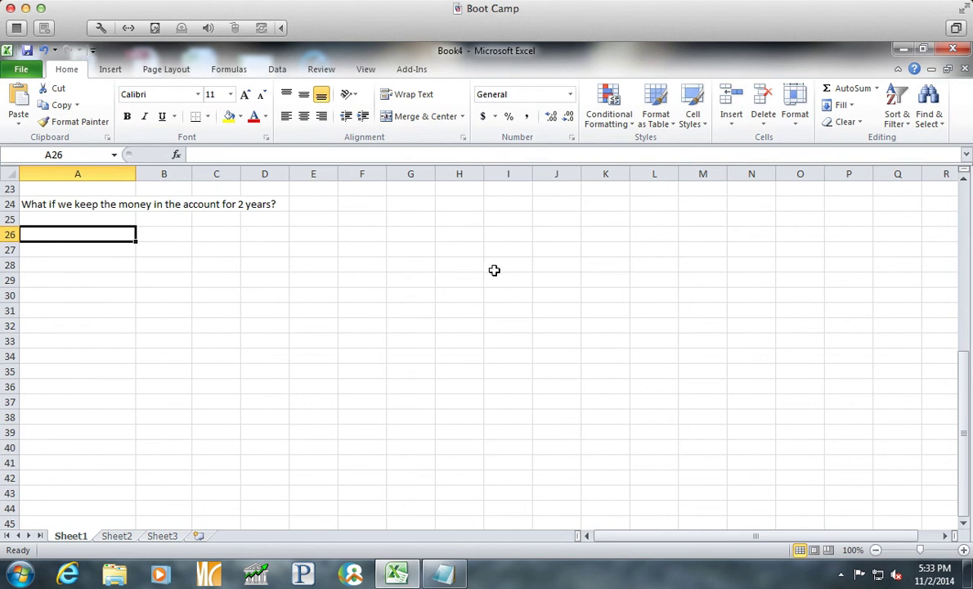
text(Ini)
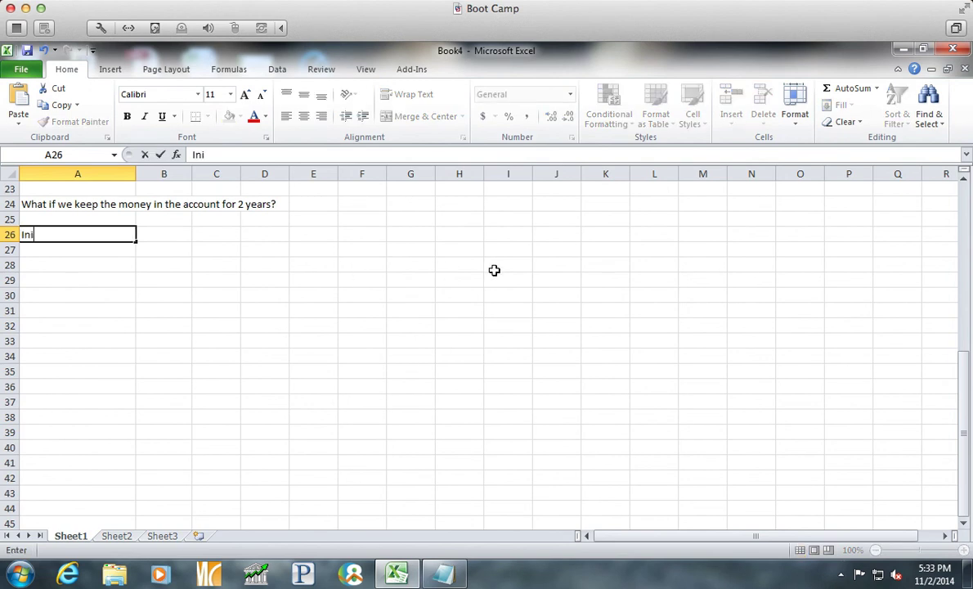
text(tial Amount)
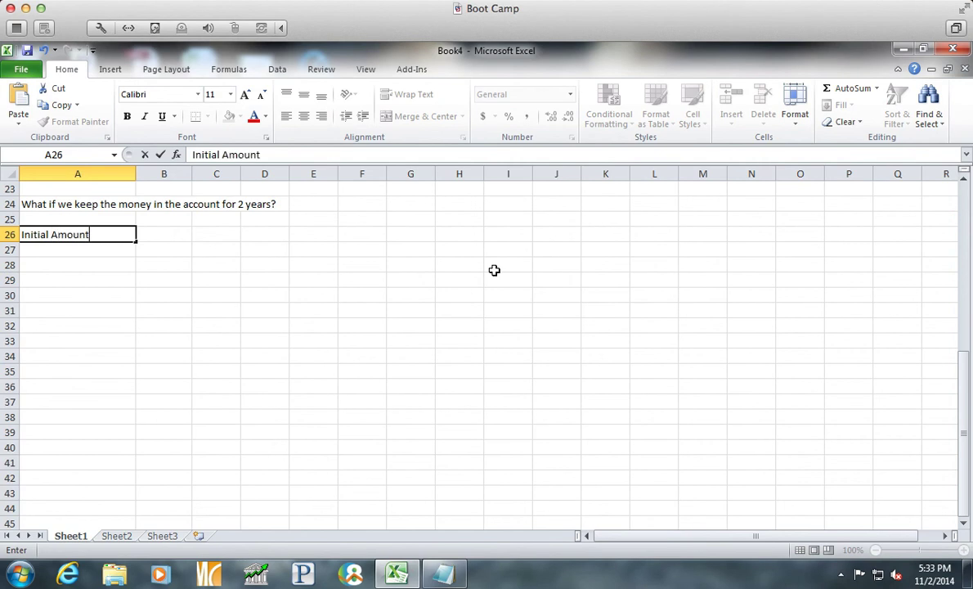
key(Tab)
text(1000)
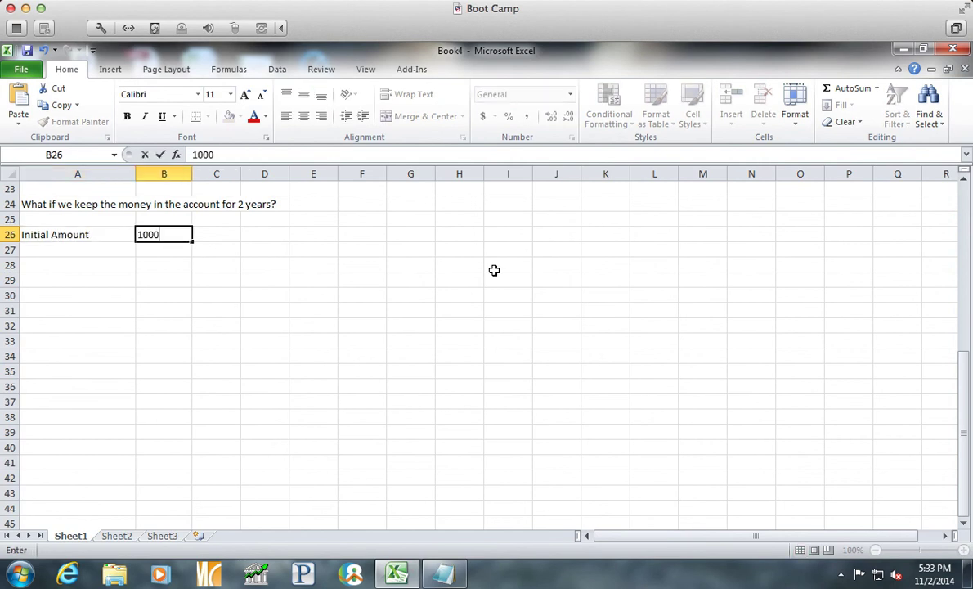
key(Return)
click(161, 233)
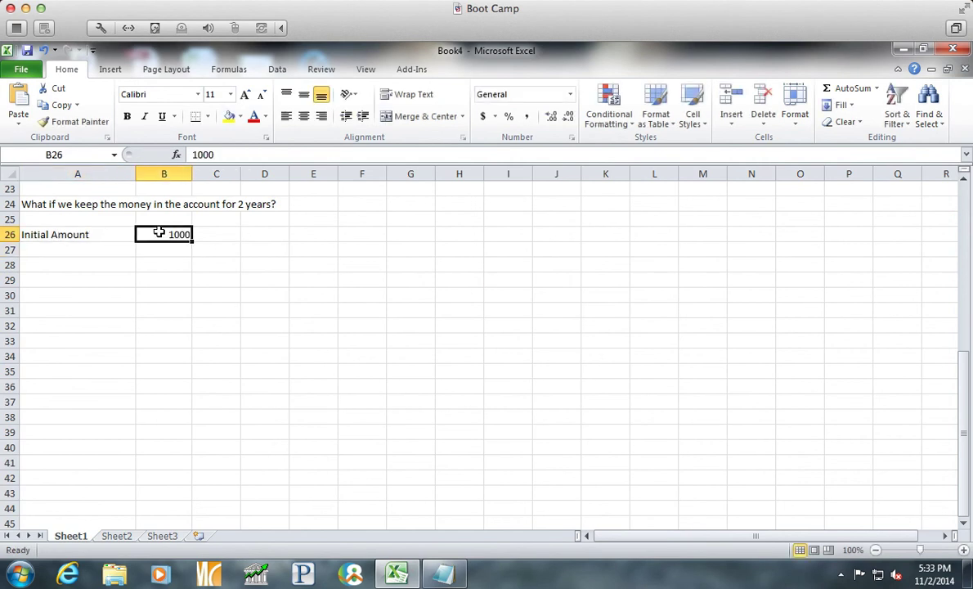
click(483, 117)
Enter "Interest Rate" in A27 and .05 in B27, formatting the rate as a percentage with two decimal places
click(93, 249)
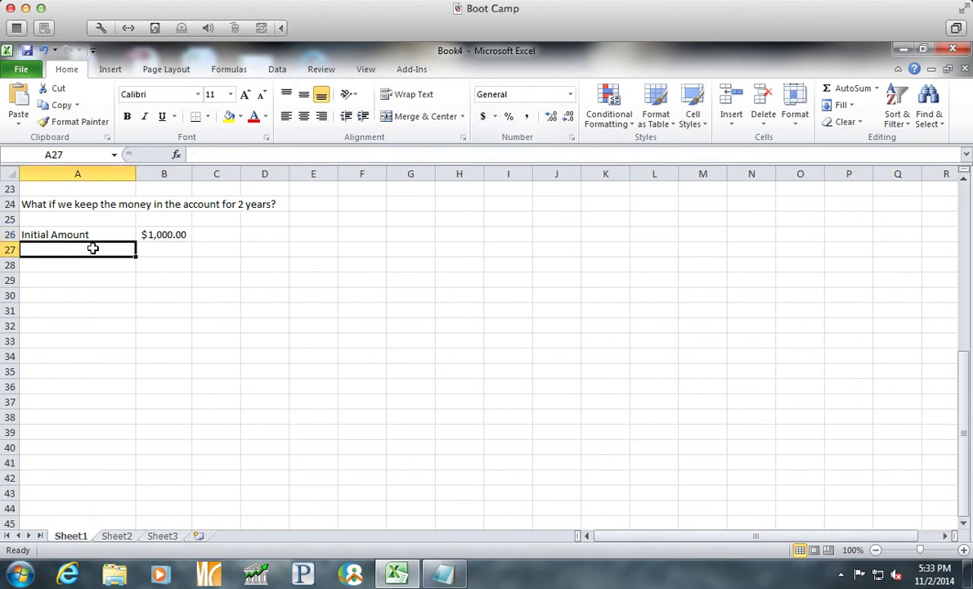
text(Interest)
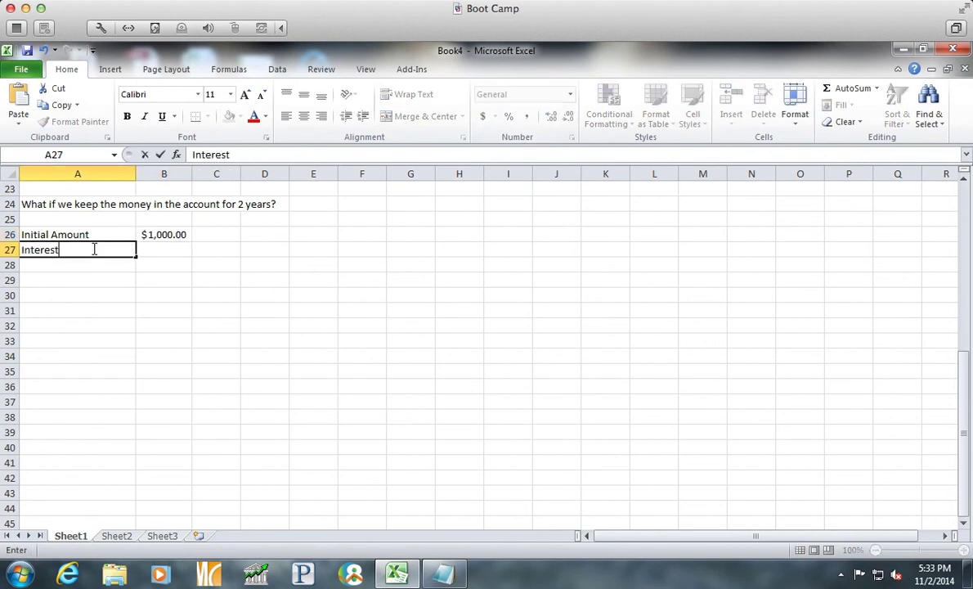
text( Rate)
key(Tab)
text(.)
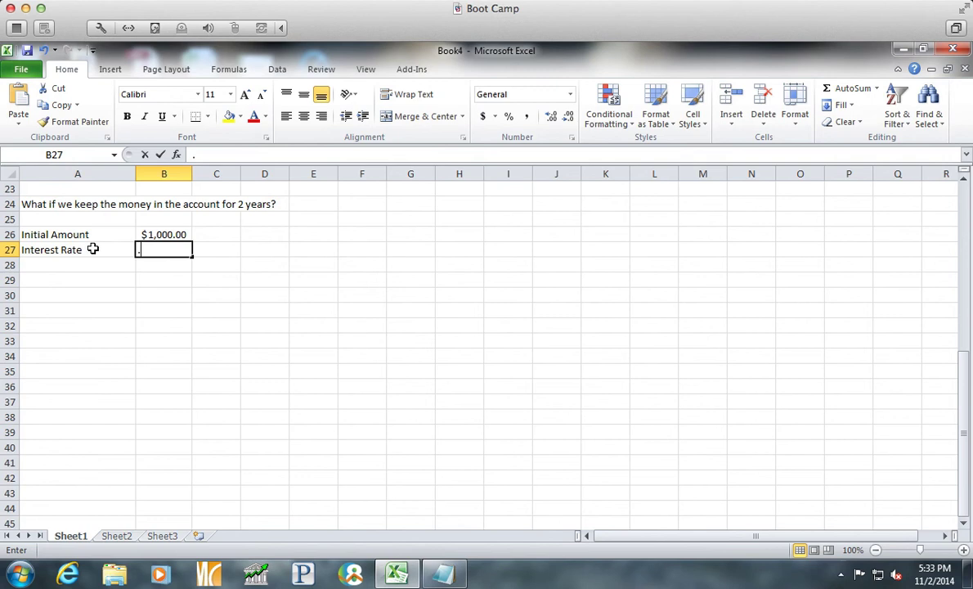
text(05)
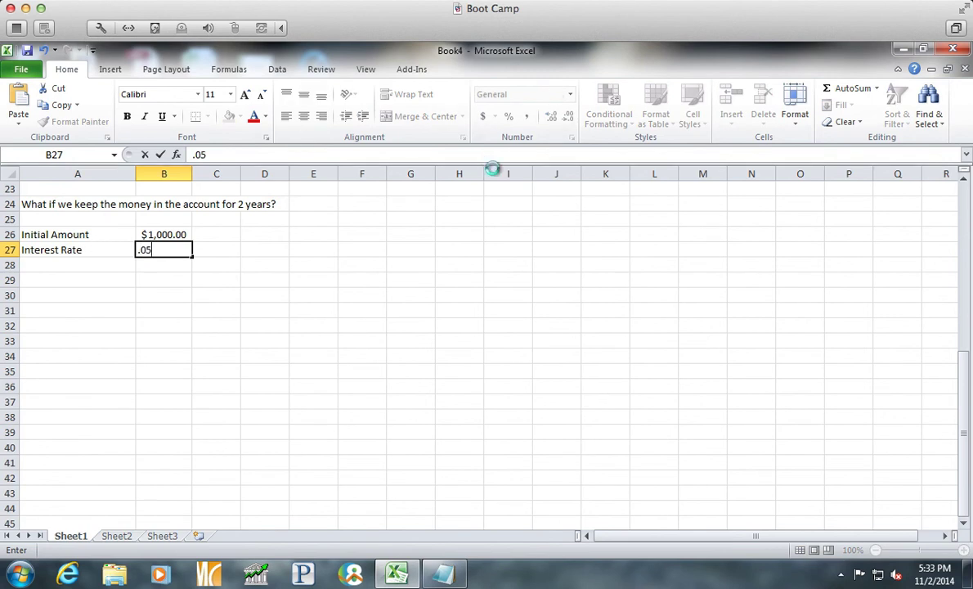
key(Return)
click(159, 250)
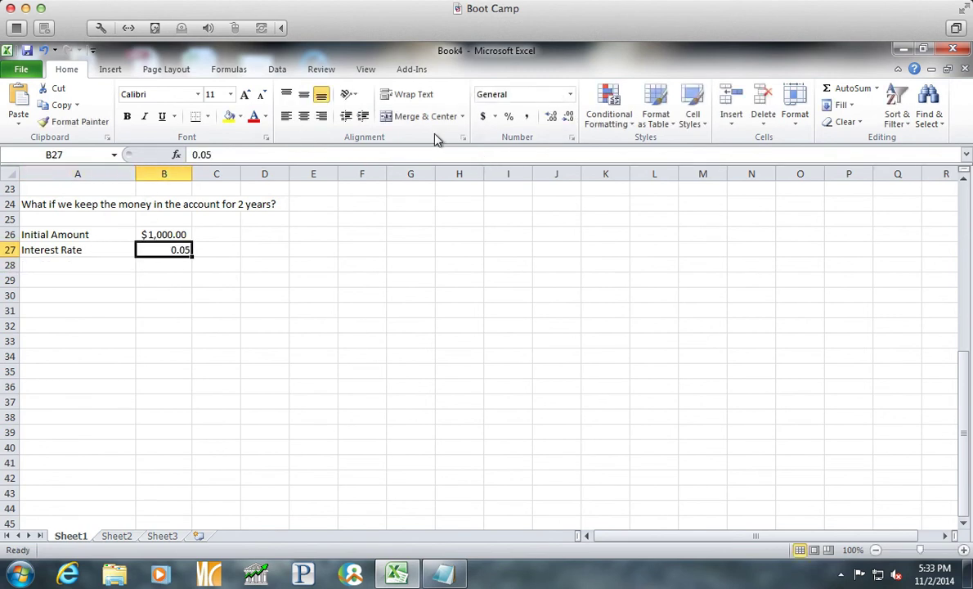
click(508, 117)
click(551, 117)
click(551, 116)
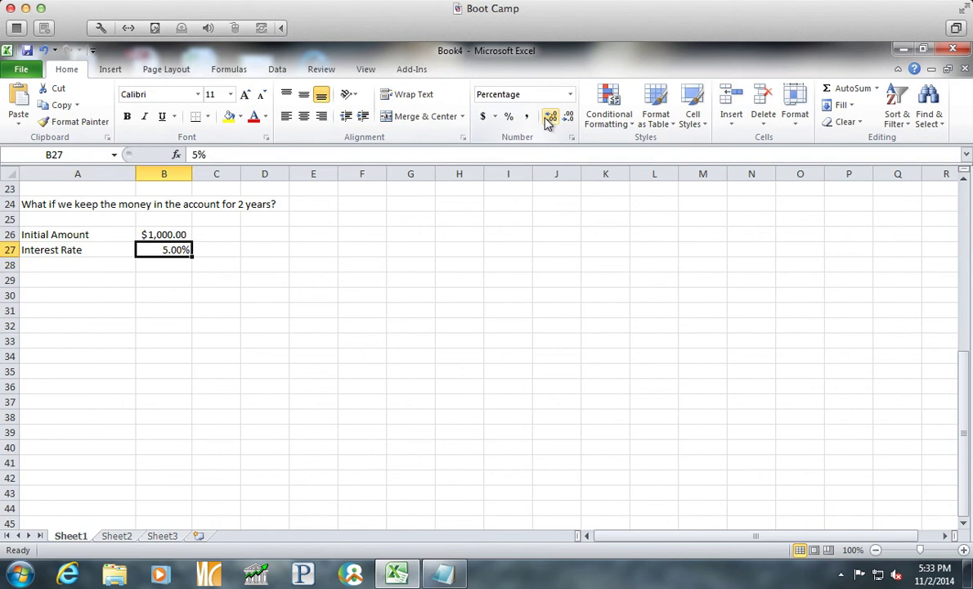
Enter the label "# Periods" in A28 and the value 2 in B28
click(75, 269)
text(Num)
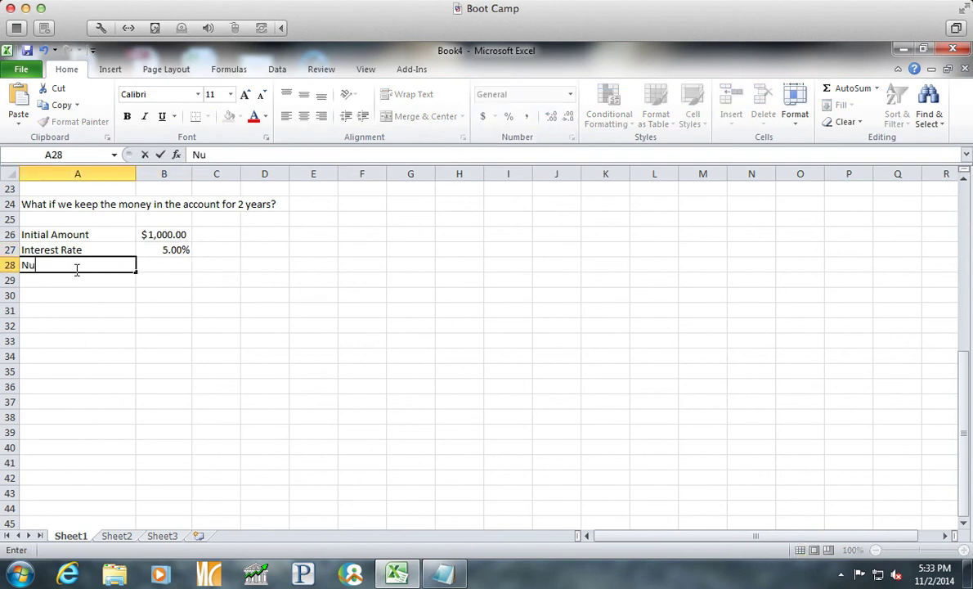
key(BackSpace)
key(BackSpace)
key(BackSpace)
text(# Periods)
key(Tab)
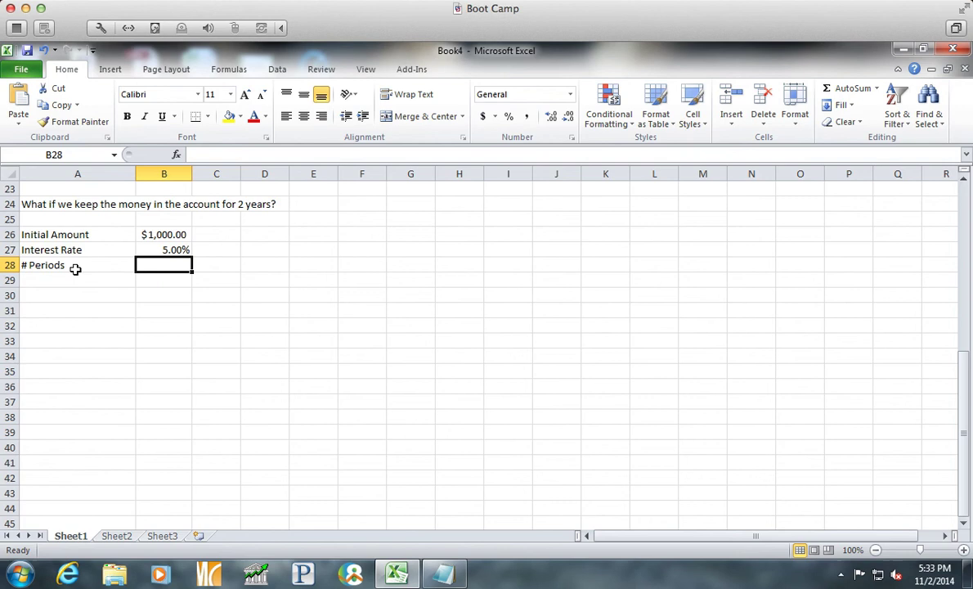
text(2)
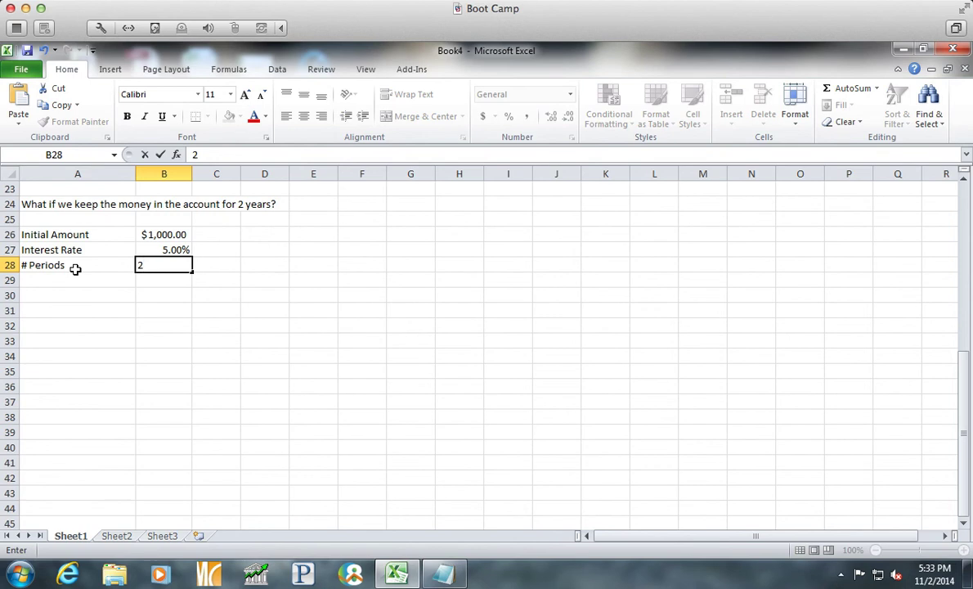
key(Return)
Enter the label "Additional Payments" in A29 and the value 0 in B29
text(A)
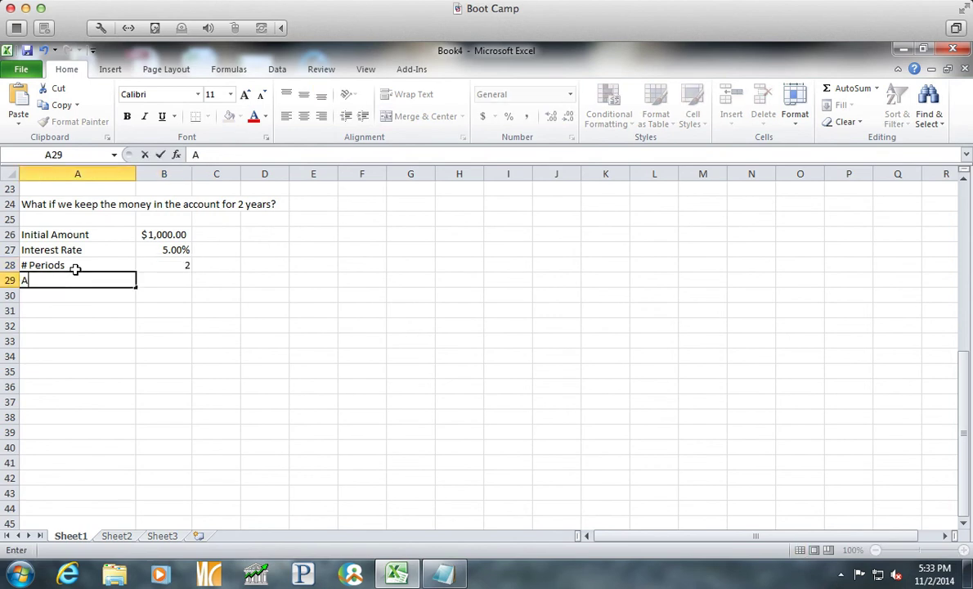
text(ddition)
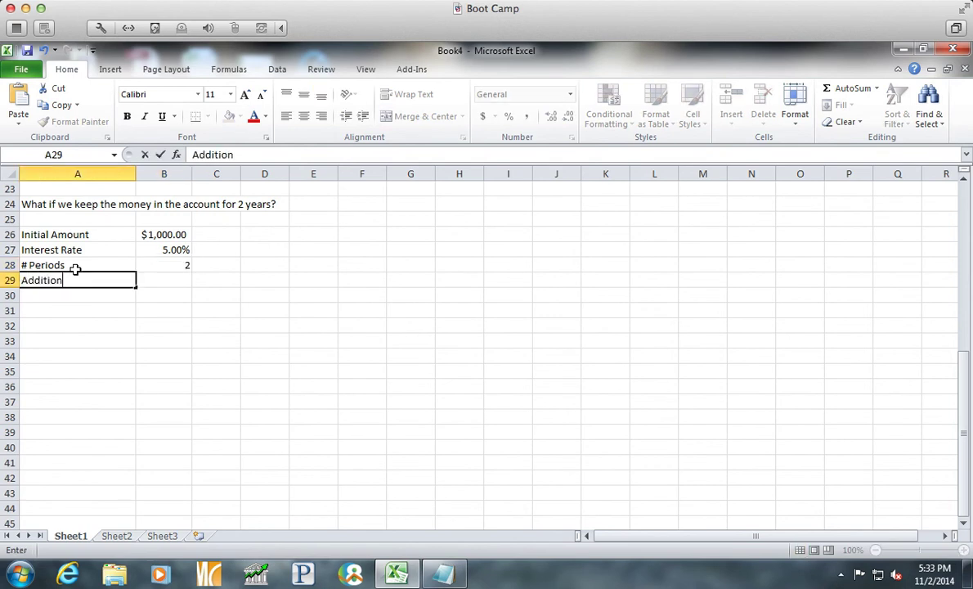
text(al Payments)
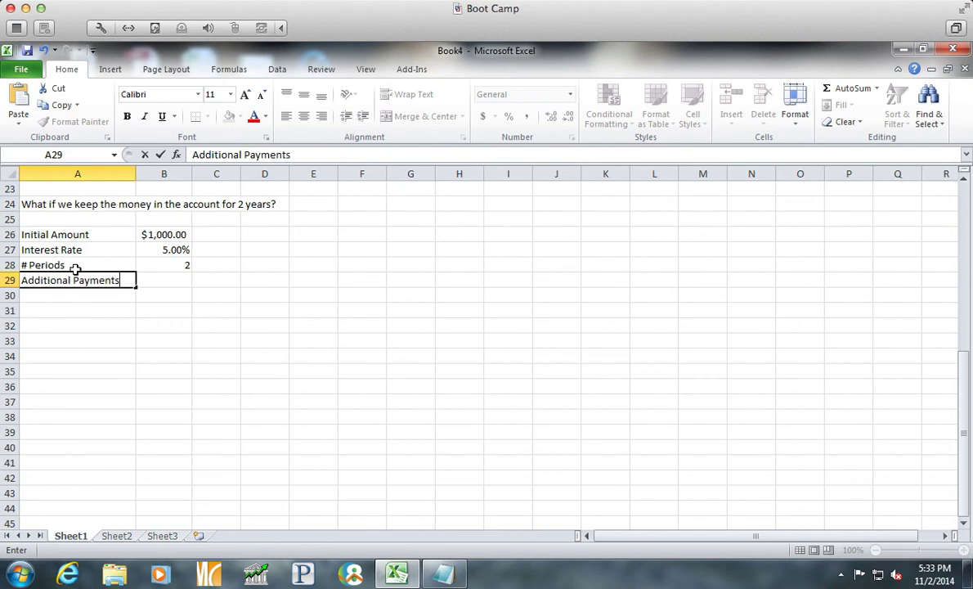
key(Tab)
text(0)
key(Return)
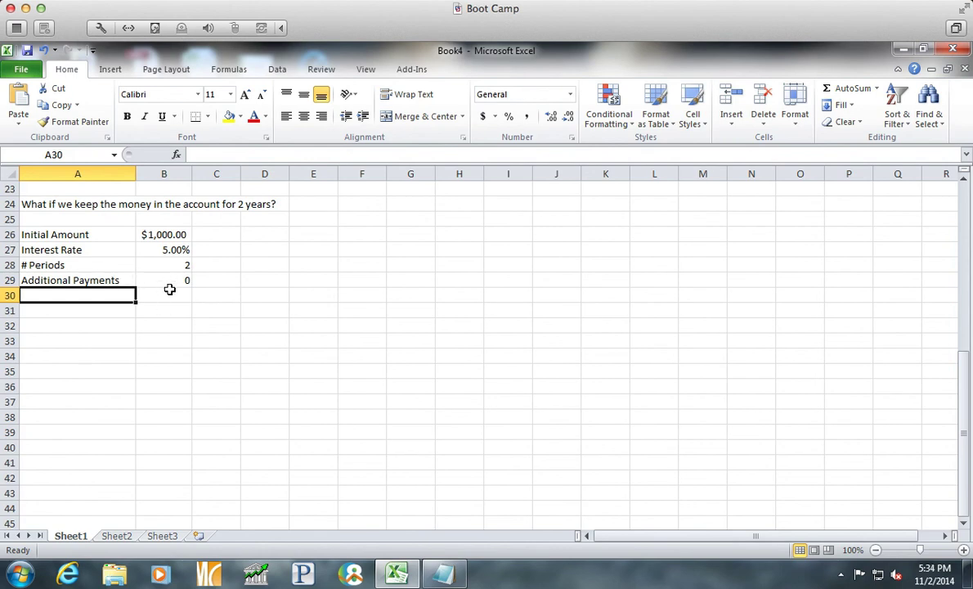
Enter the label "Ending Balance (2 Yrs)" in A31, leaving a blank row below the inputs
click(120, 316)
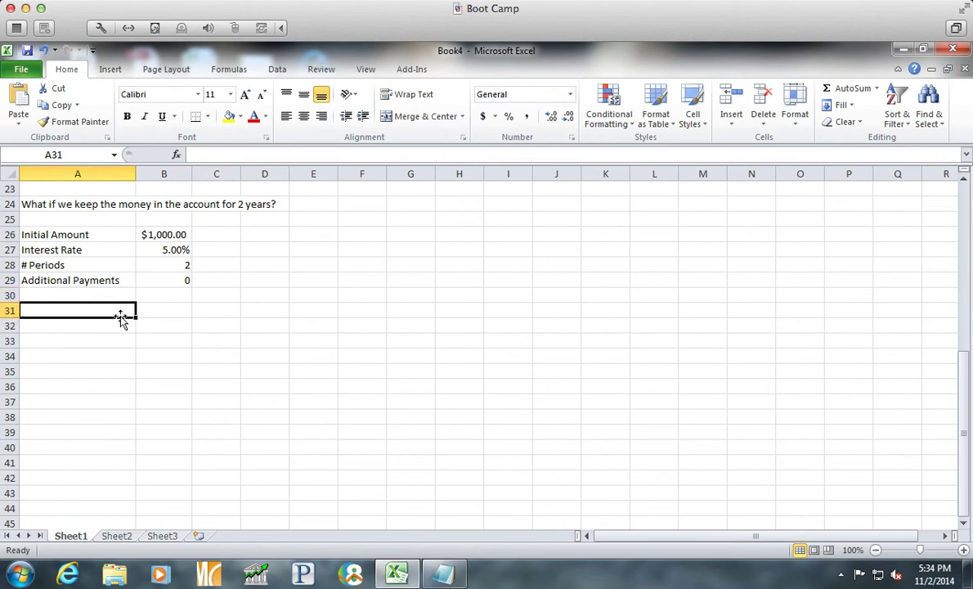
text(Ending B)
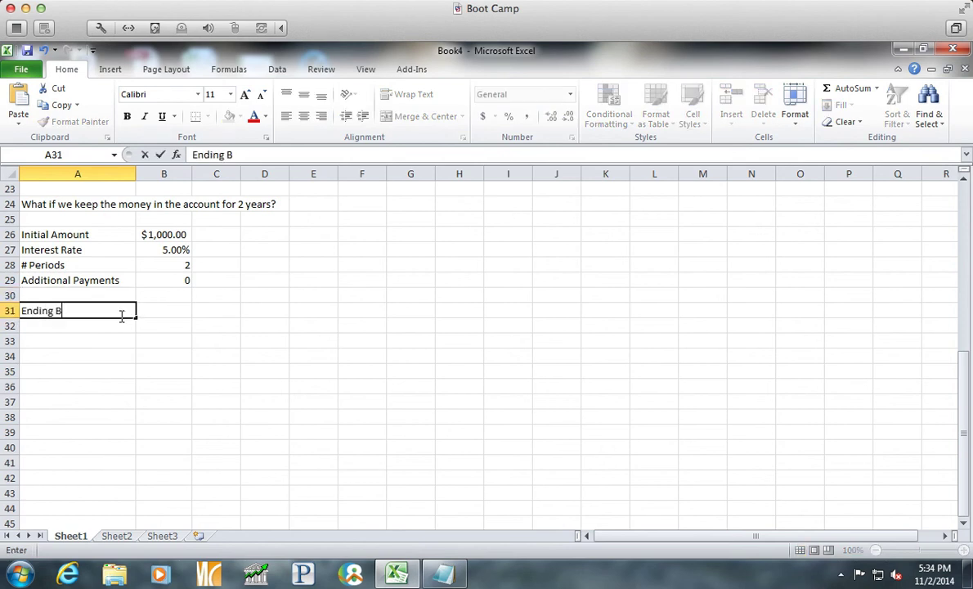
text(alance ()
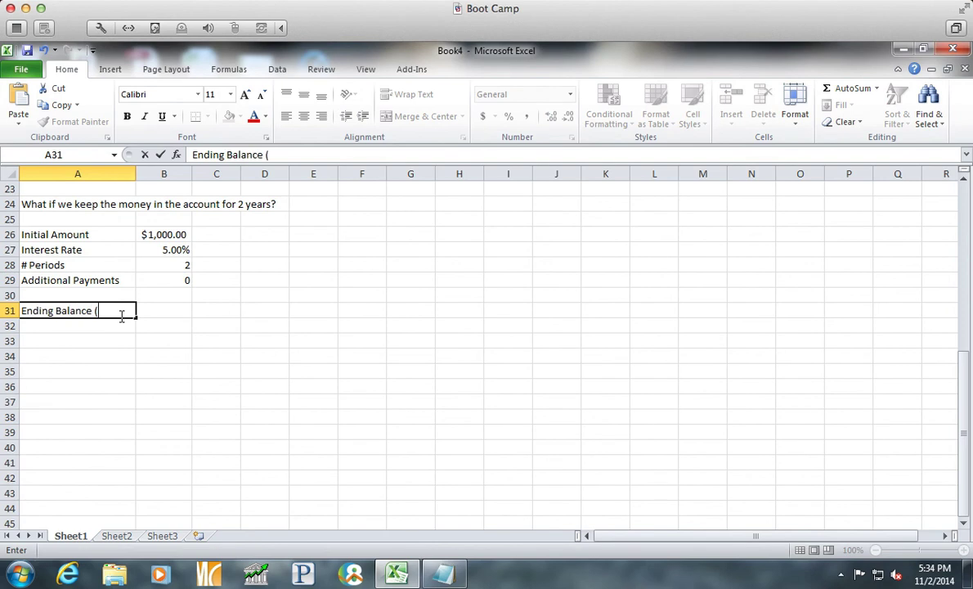
text(2 Yrs))
click(177, 311)
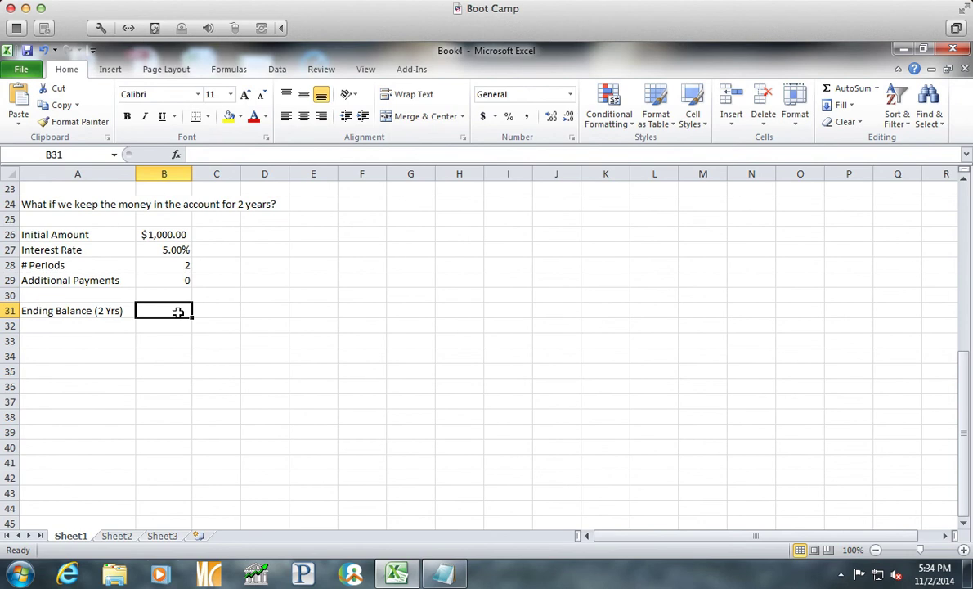
Enter the label "Initial Amount" in A33 and link B33 to the initial amount with =B26
click(110, 337)
text(I)
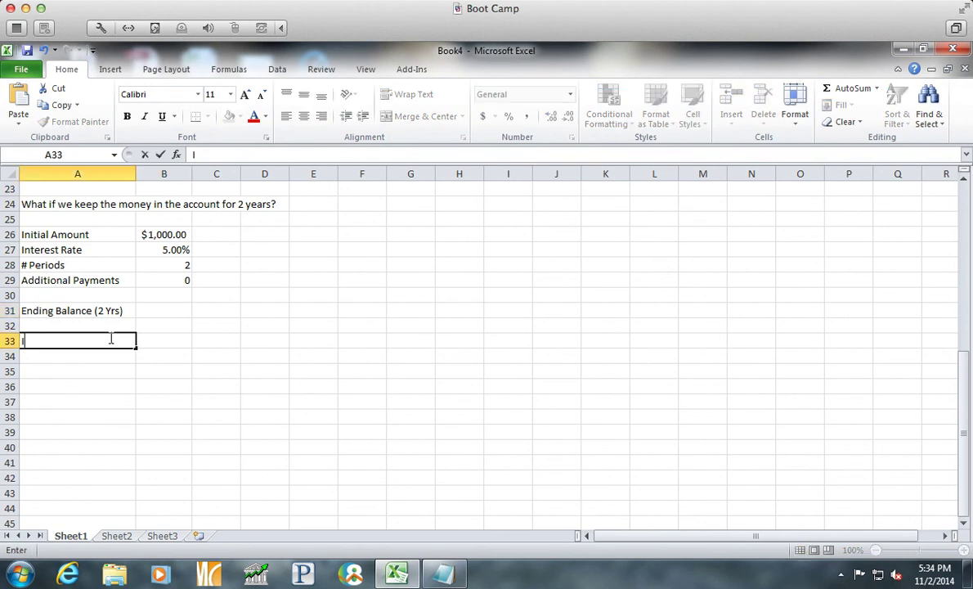
text(nitial Amount)
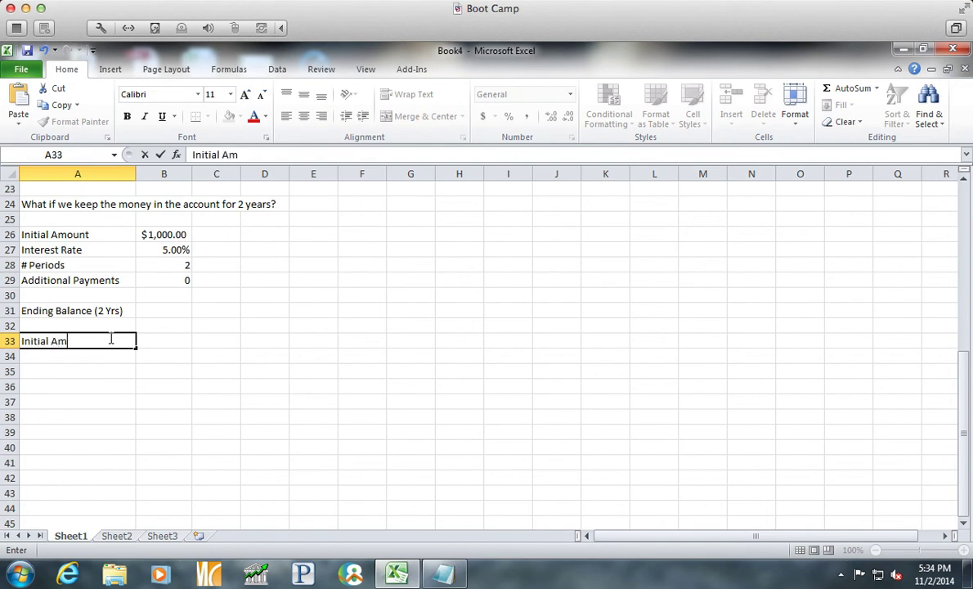
key(Tab)
text(=)
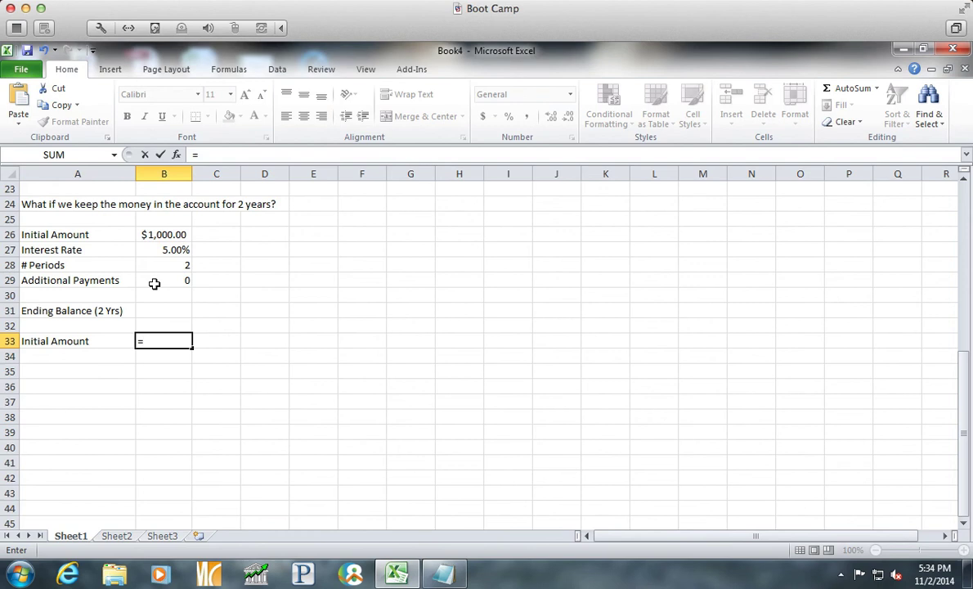
click(148, 231)
key(Return)
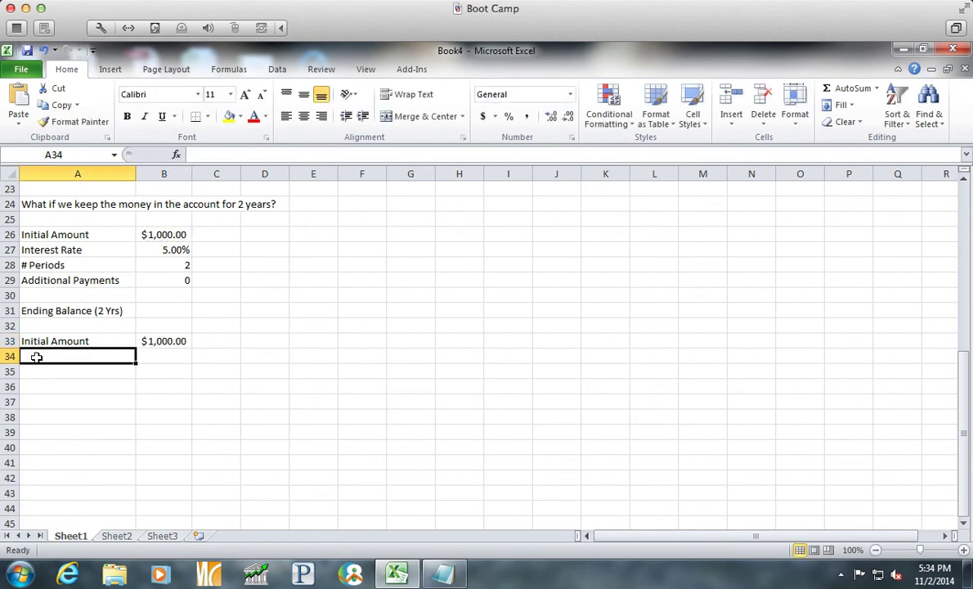
Enter the label "Year 1 Interest" in A34 and calculate the interest in B34 with =B27*B33
text(Y)
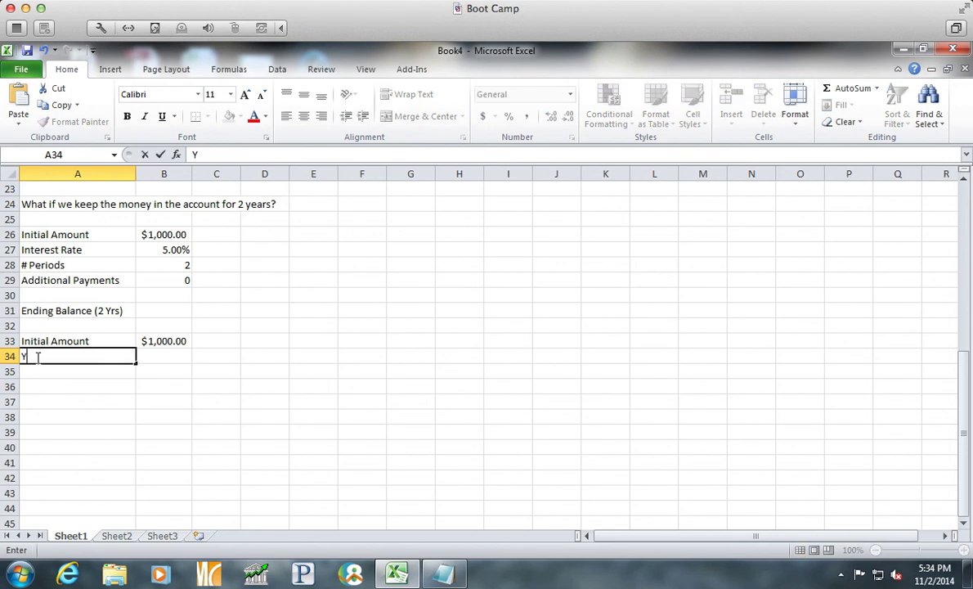
text(ear 1 Interest)
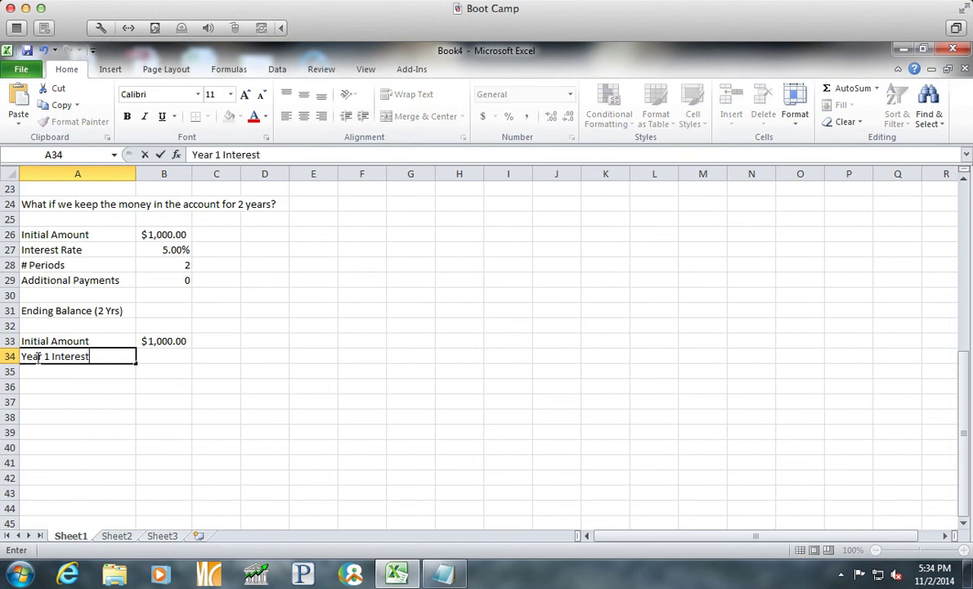
key(Tab)
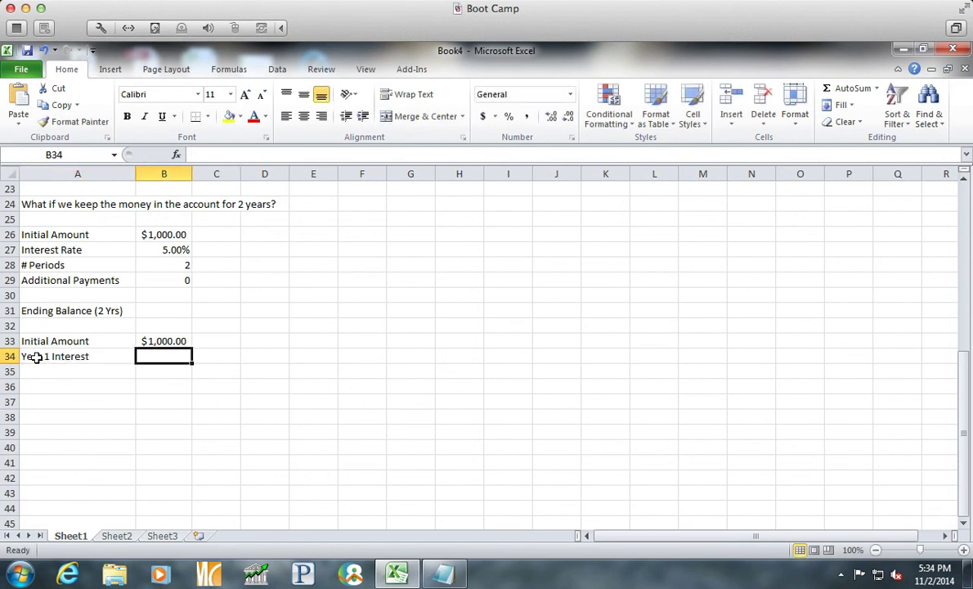
text(=)
click(149, 255)
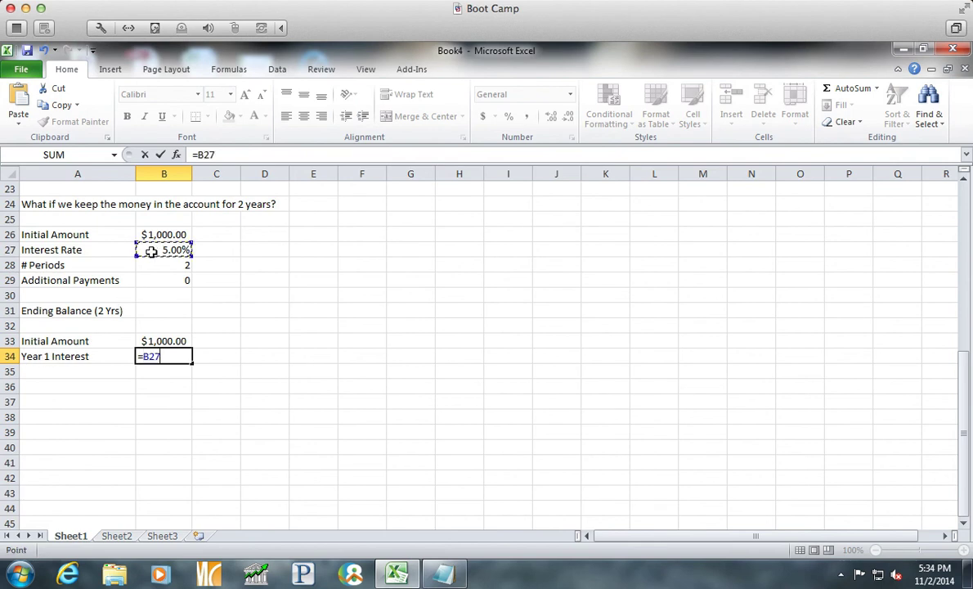
text(*)
click(149, 343)
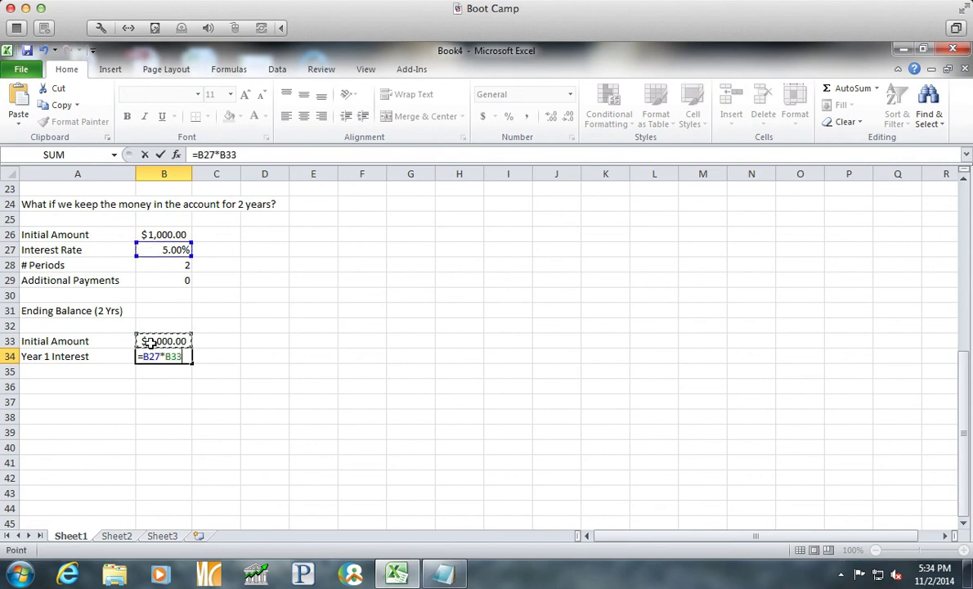
key(Return)
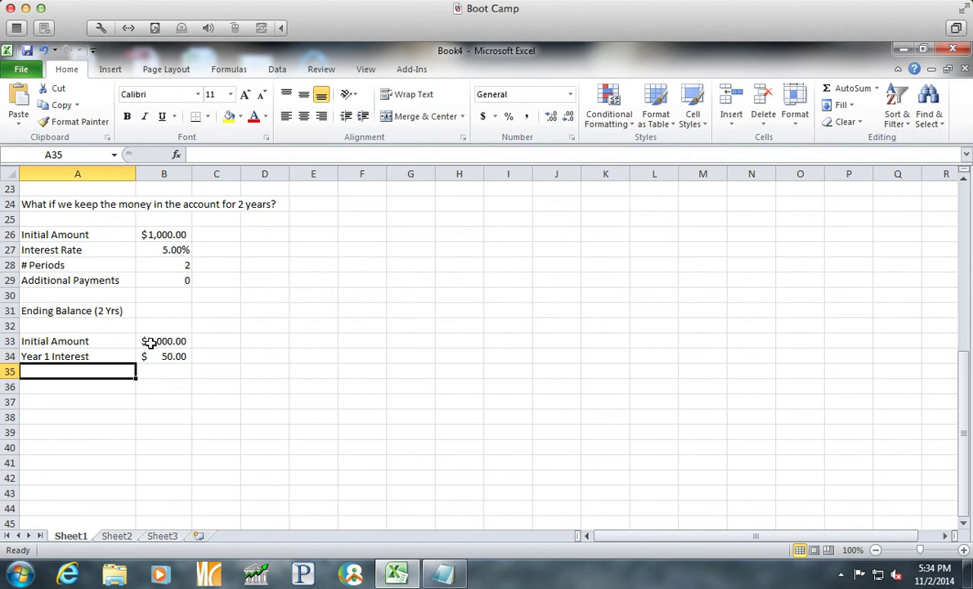
Enter the label "Year 1 Ending Balance" in A35 and add the amount and interest in B35 with =B33+B34
text(End)
key(BackSpace)
key(BackSpace)
key(BackSpace)
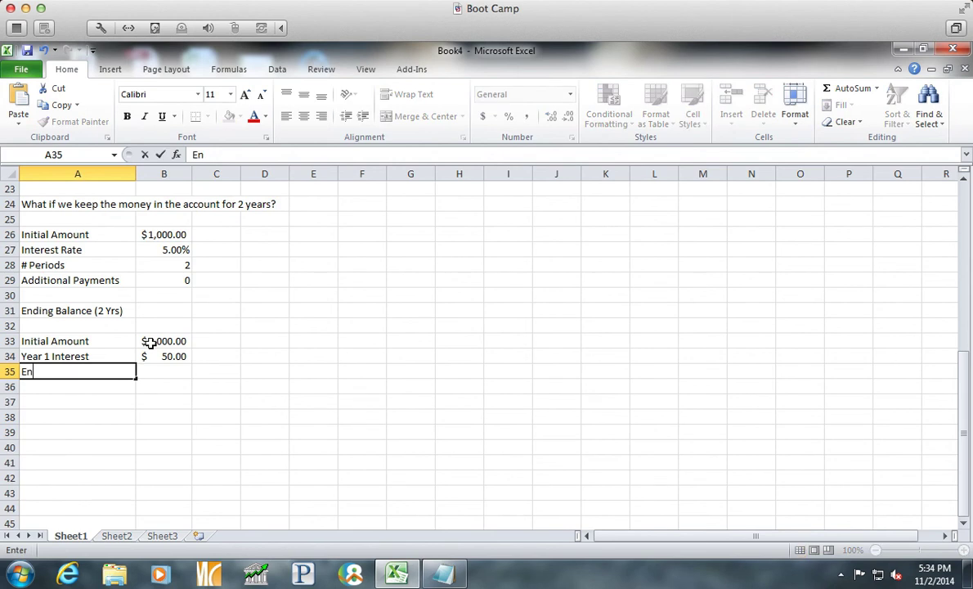
text(Year 1 )
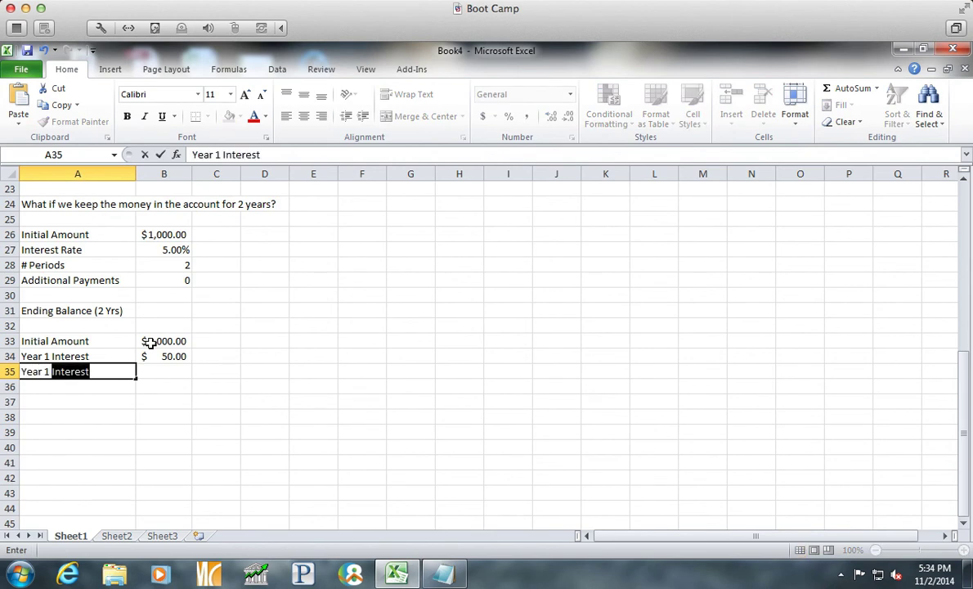
text(Ending Balance)
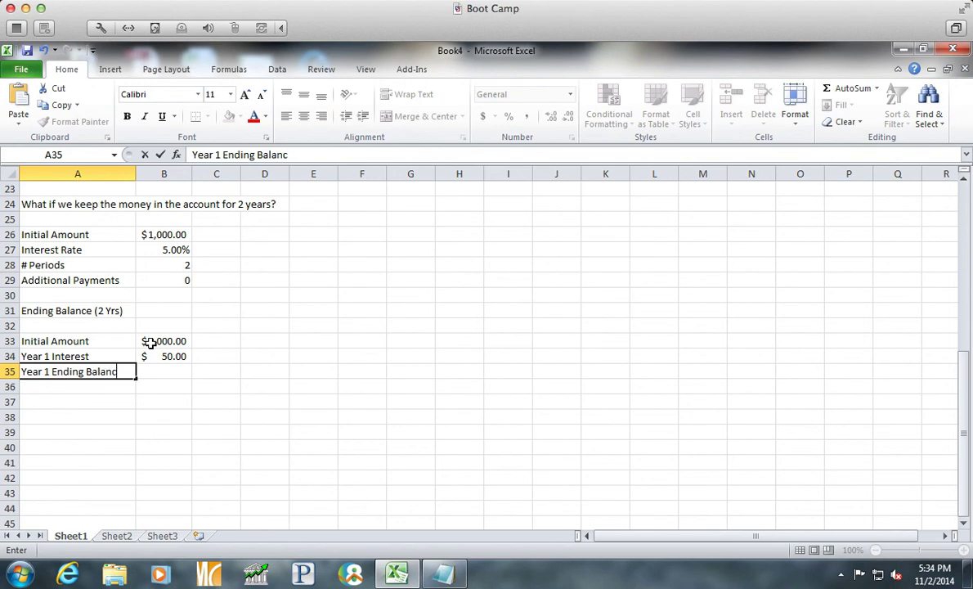
key(Tab)
text(=)
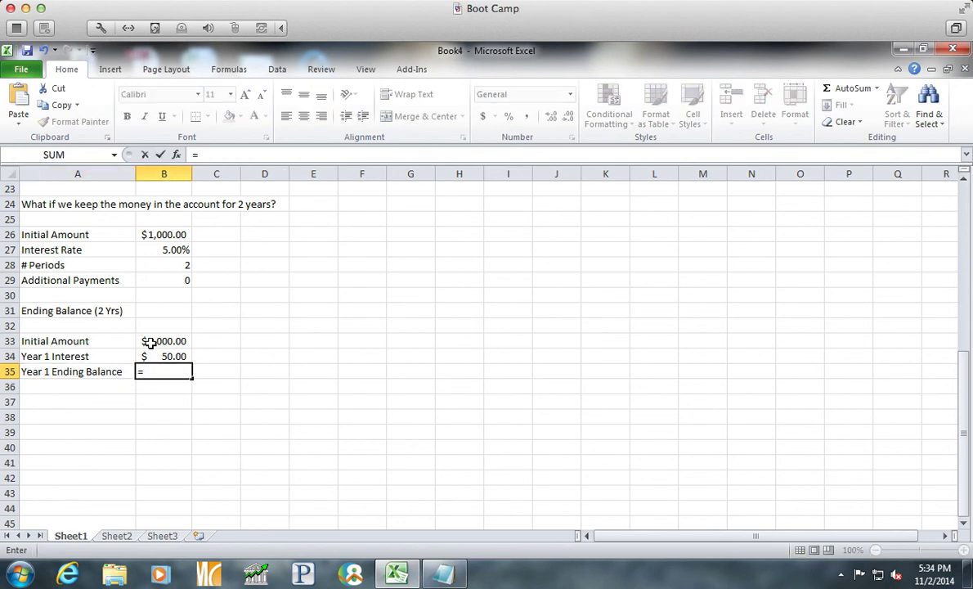
click(149, 344)
text(+)
key(Up)
key(Return)
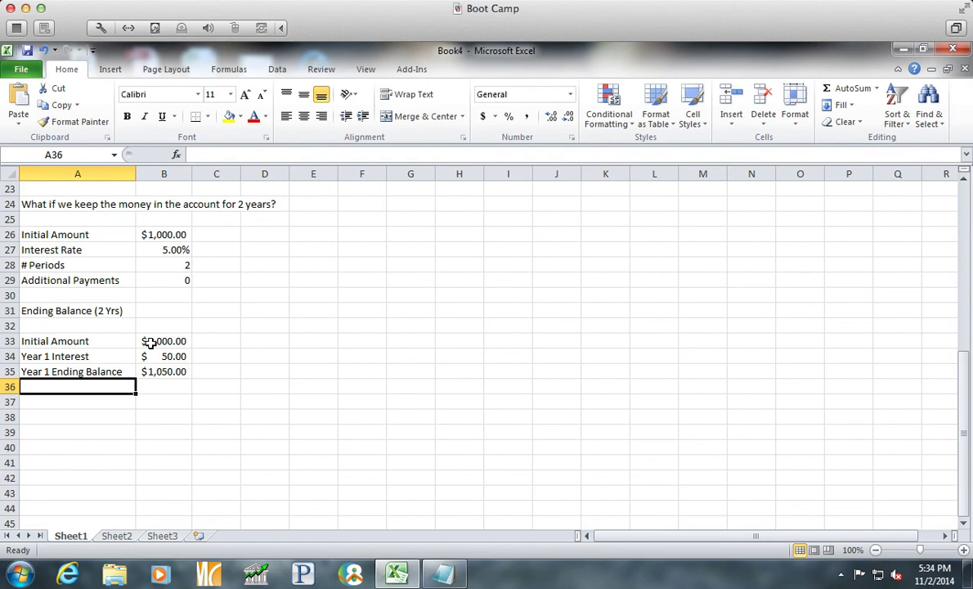
Enter the label "Year 2 Interest" in A36 and calculate the interest in B36 with =B35*B27
text(Ye)
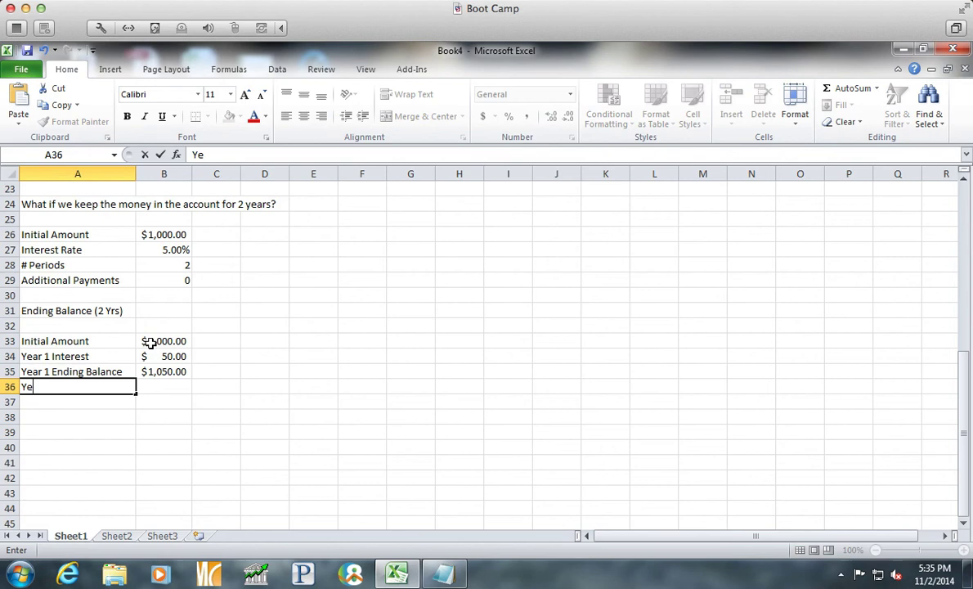
text(ar 2 Interest)
key(Tab)
text(=)
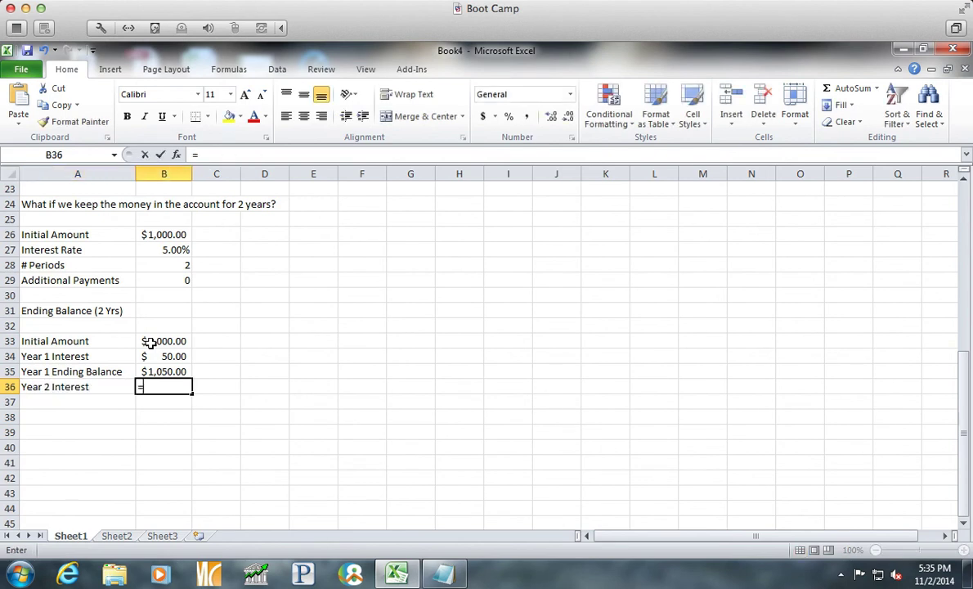
key(Up)
text(*)
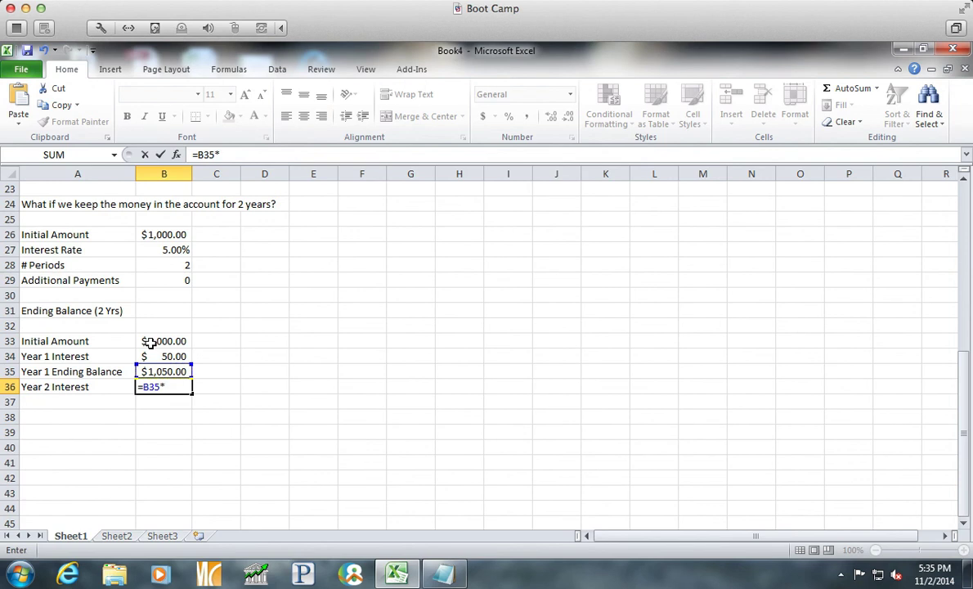
click(170, 250)
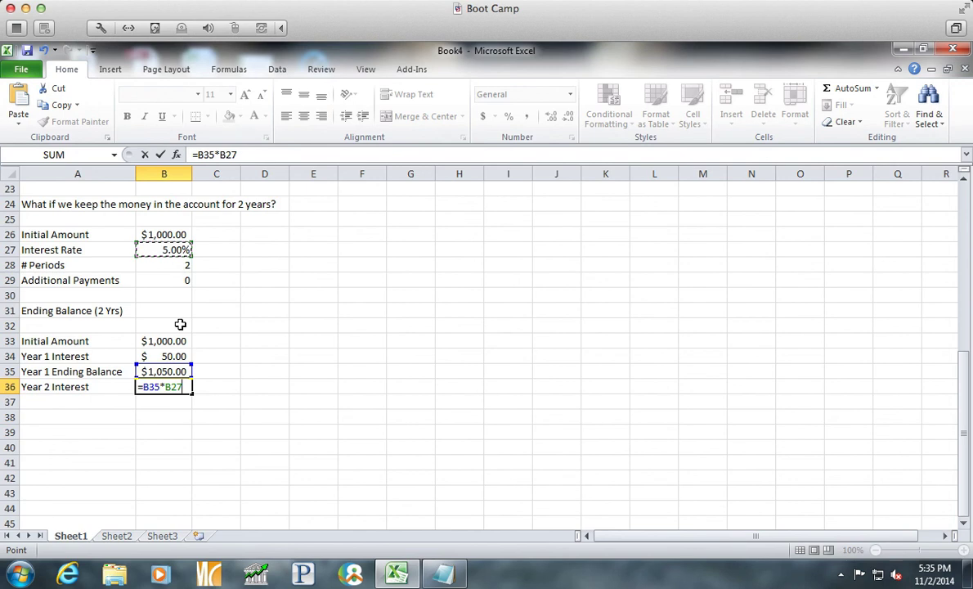
key(Return)
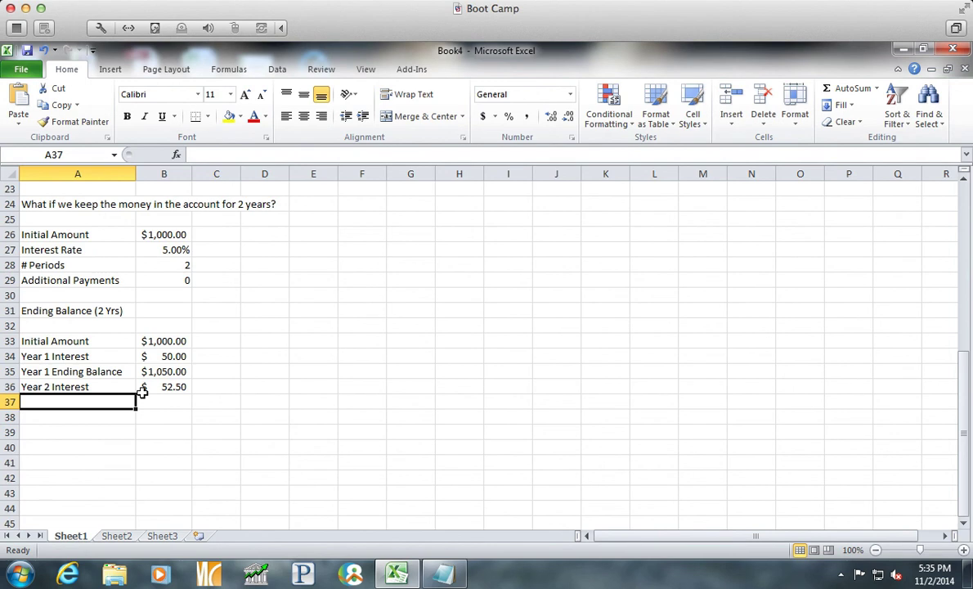
Enter the label "Year 2 Ending Balance" in A37 and add the balance and interest in B37 with =B35+B36
text(Year 2 En)
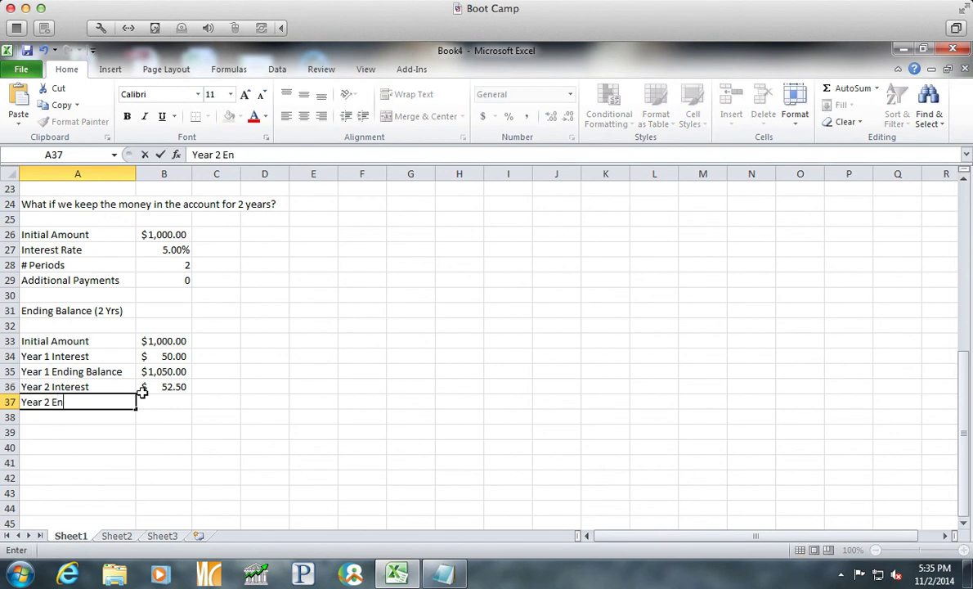
text(ding Bal)
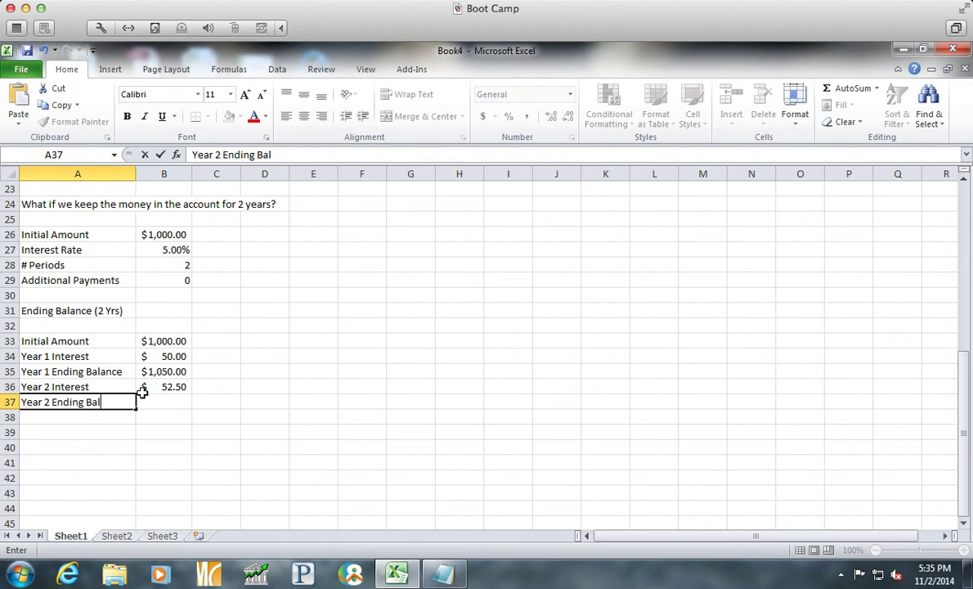
text(ance)
key(Tab)
text(=)
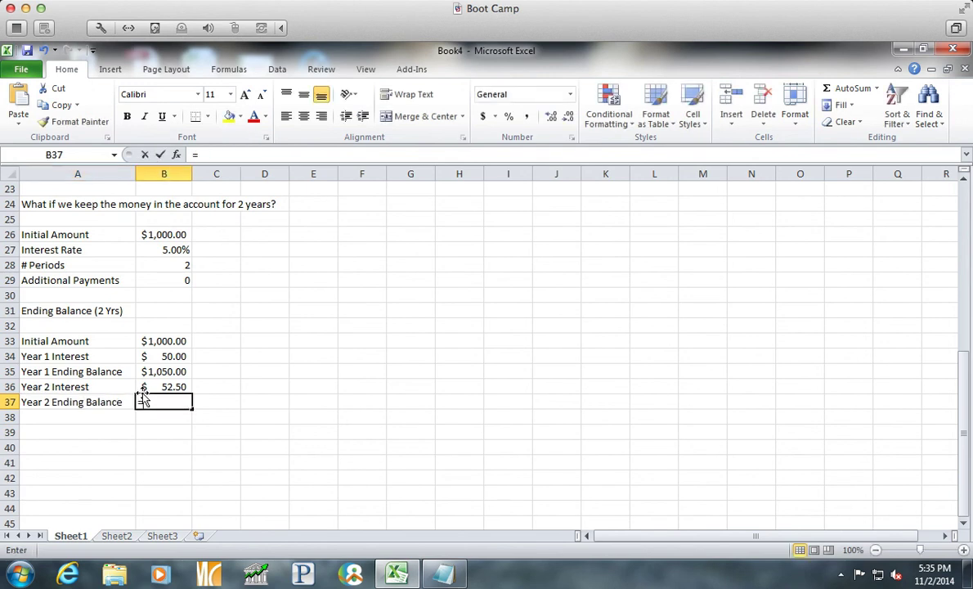
text(B35+)
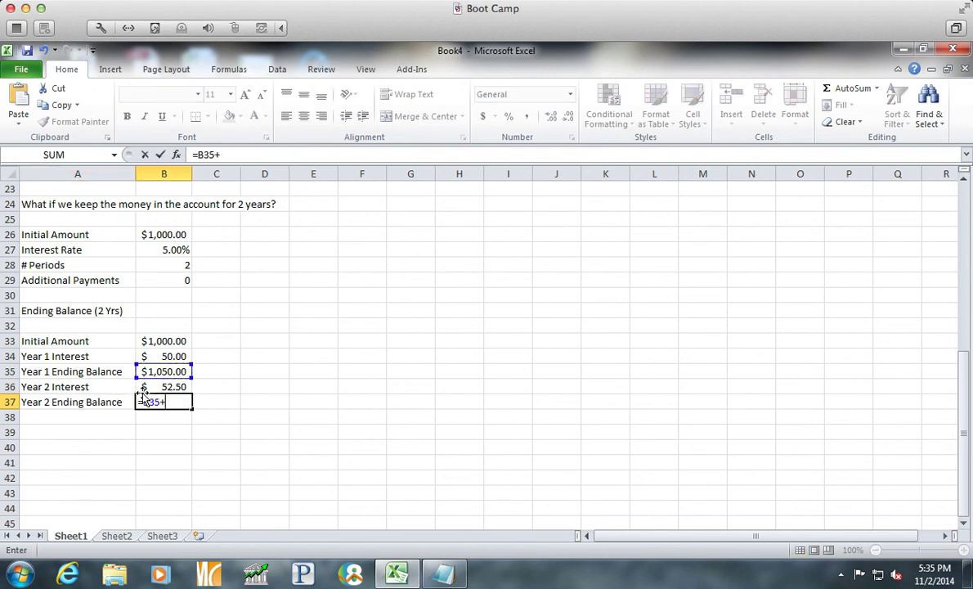
click(143, 390)
key(Return)
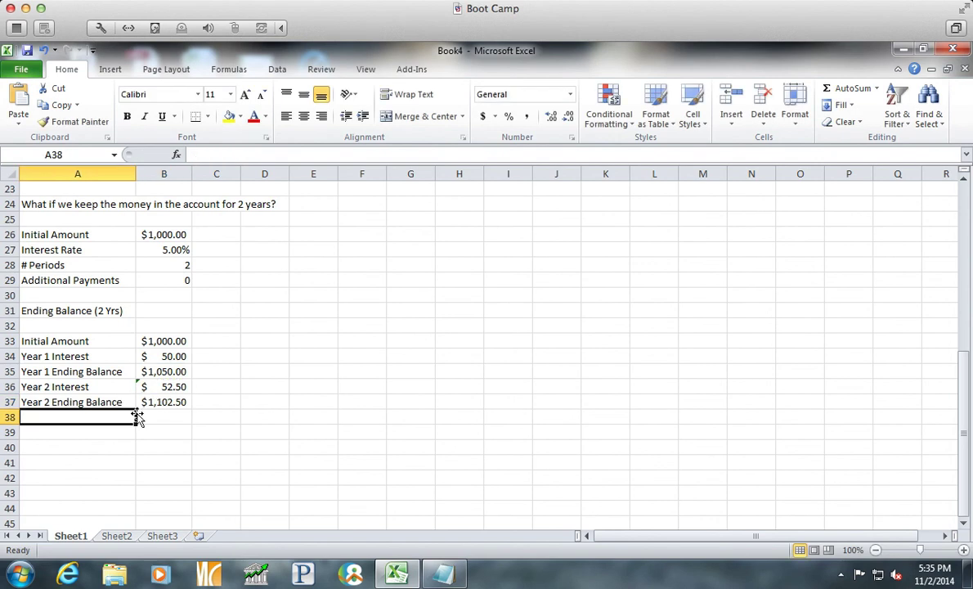
Enter the heading "Using the FV=PV(1+i)^N formula" in A39
click(160, 428)
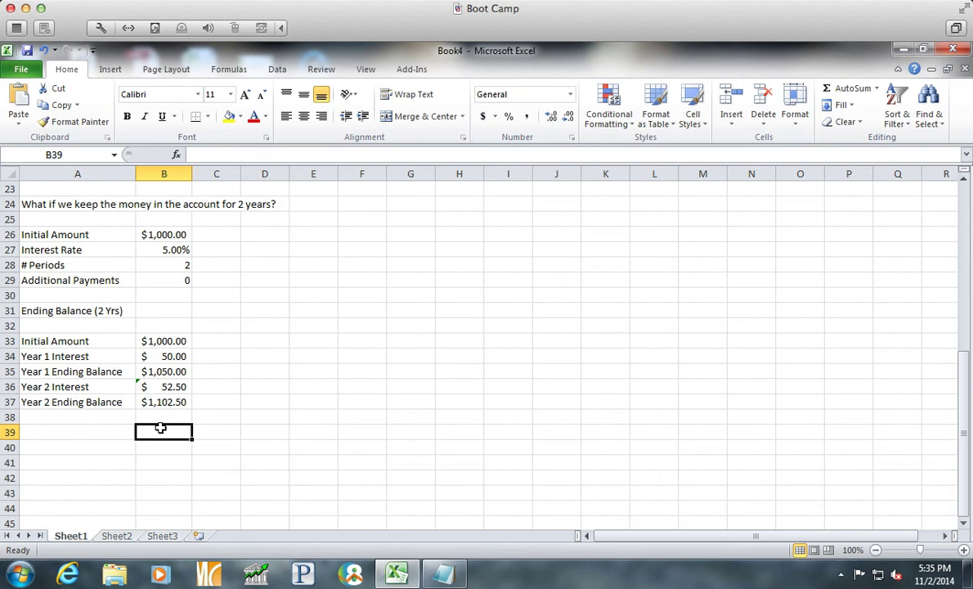
click(72, 430)
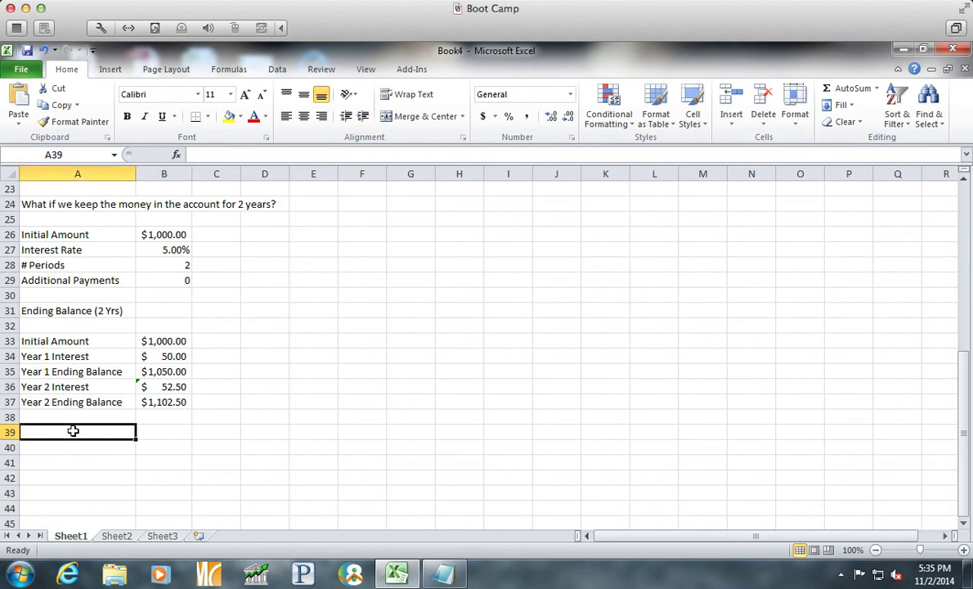
text(Using )
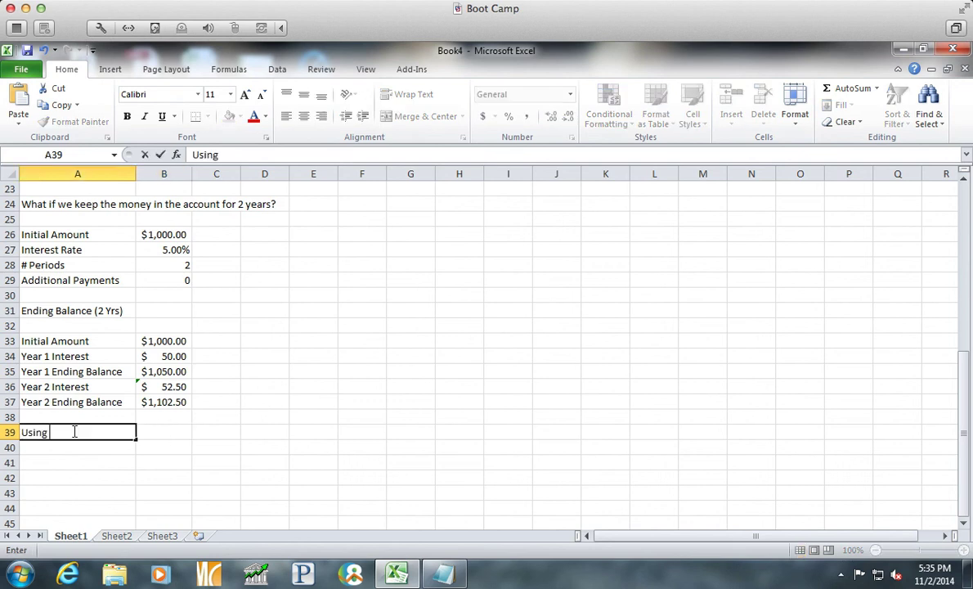
text(the FV=PV(1+i)
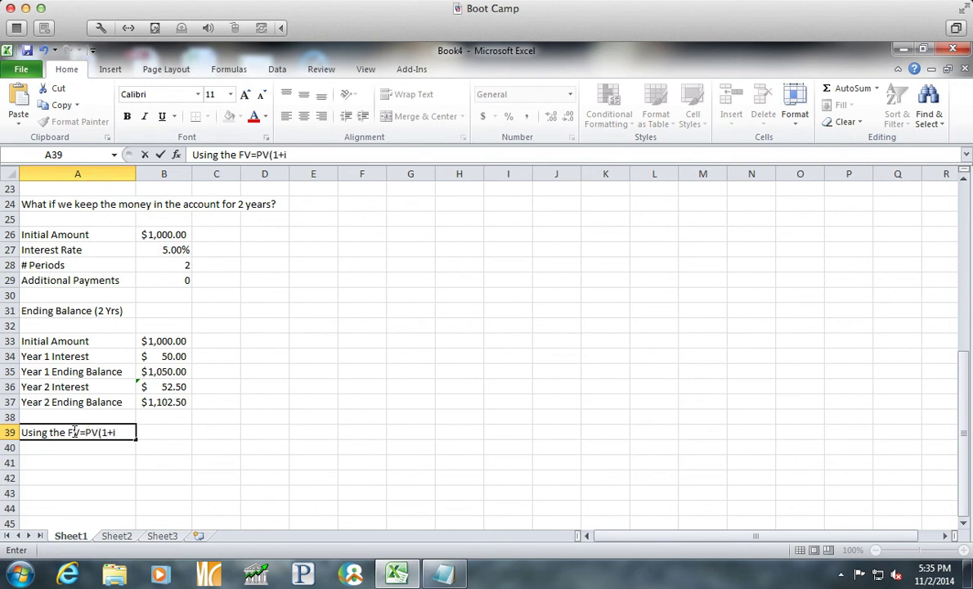
text()^N formula)
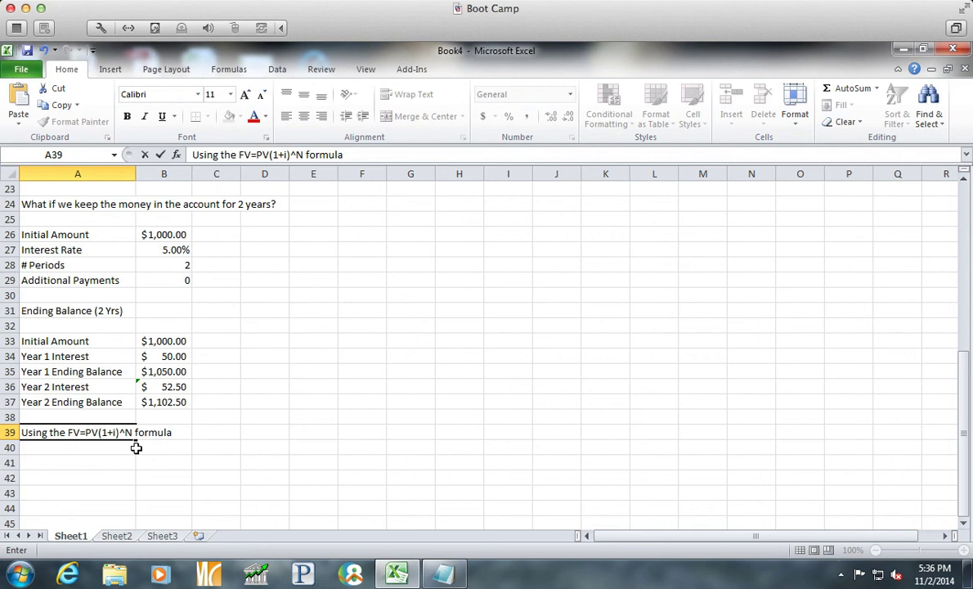
Enter the label "year 2 Ending Balance" in A41 below the formula heading
click(111, 458)
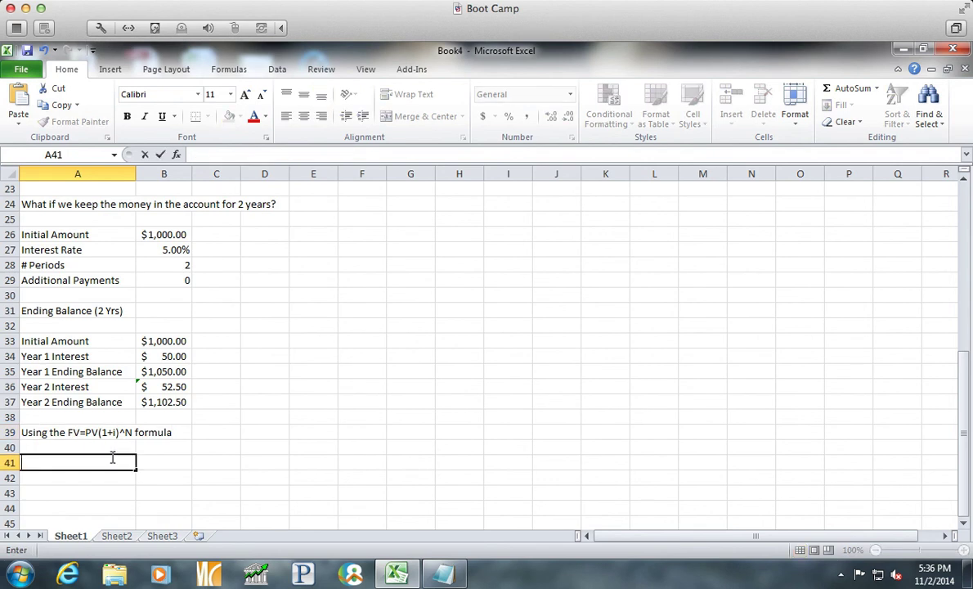
text(year 2 End)
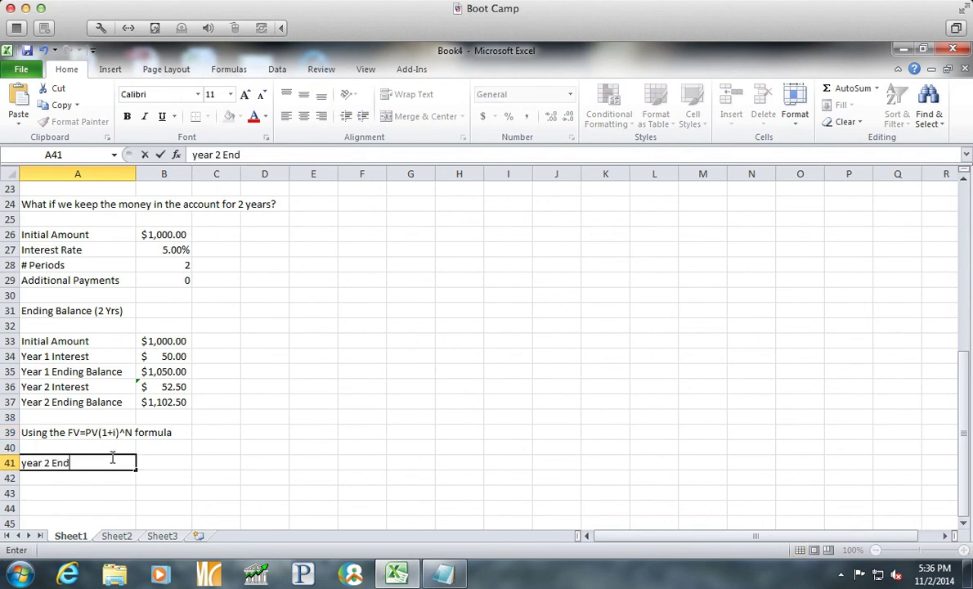
text(ing Balance)
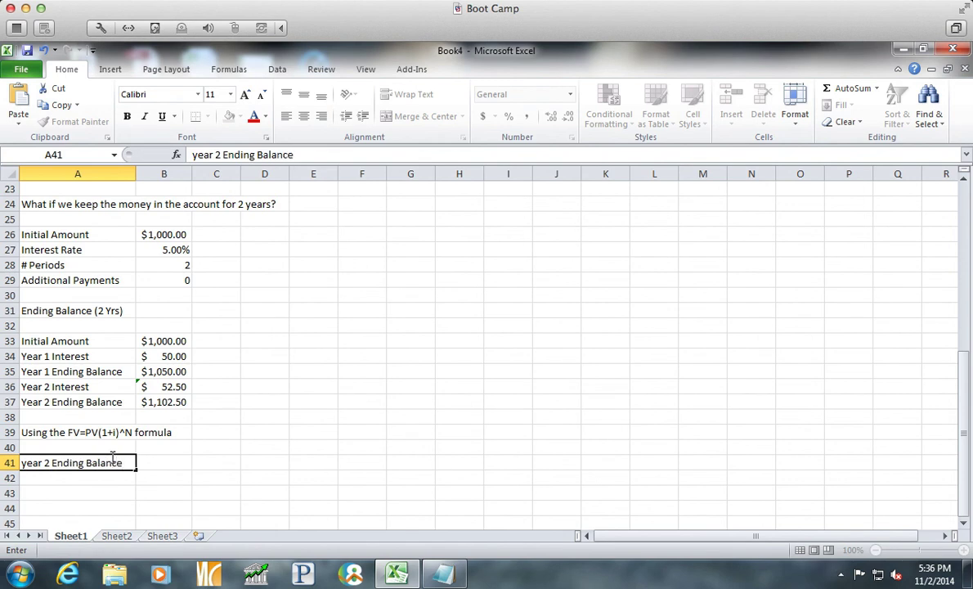
key(Tab)
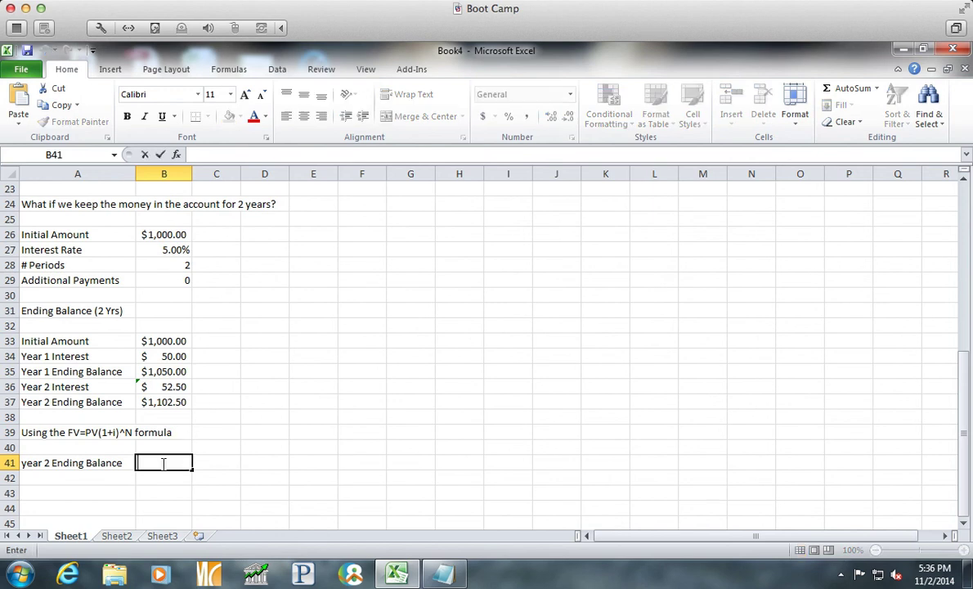
text(=)
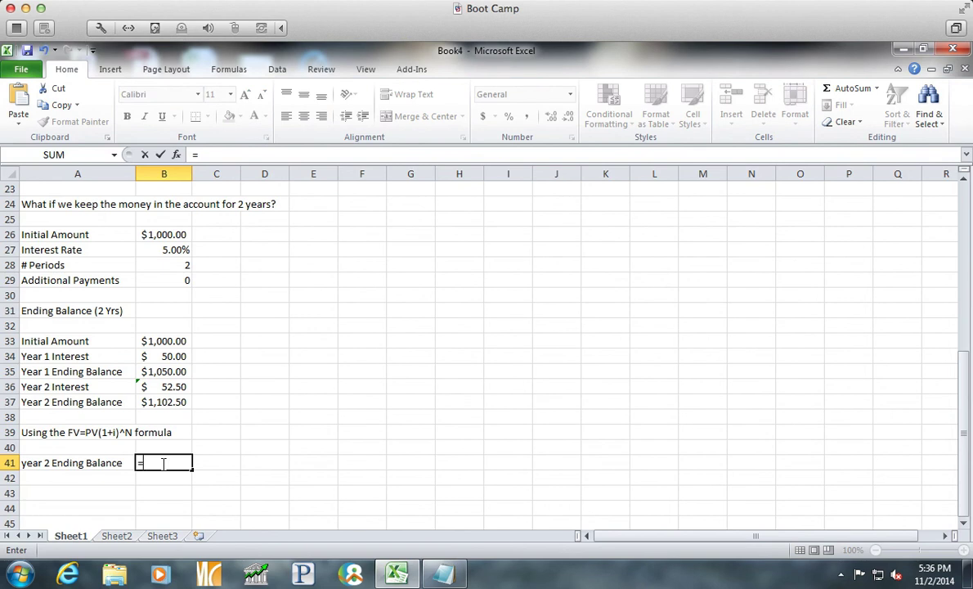
click(154, 239)
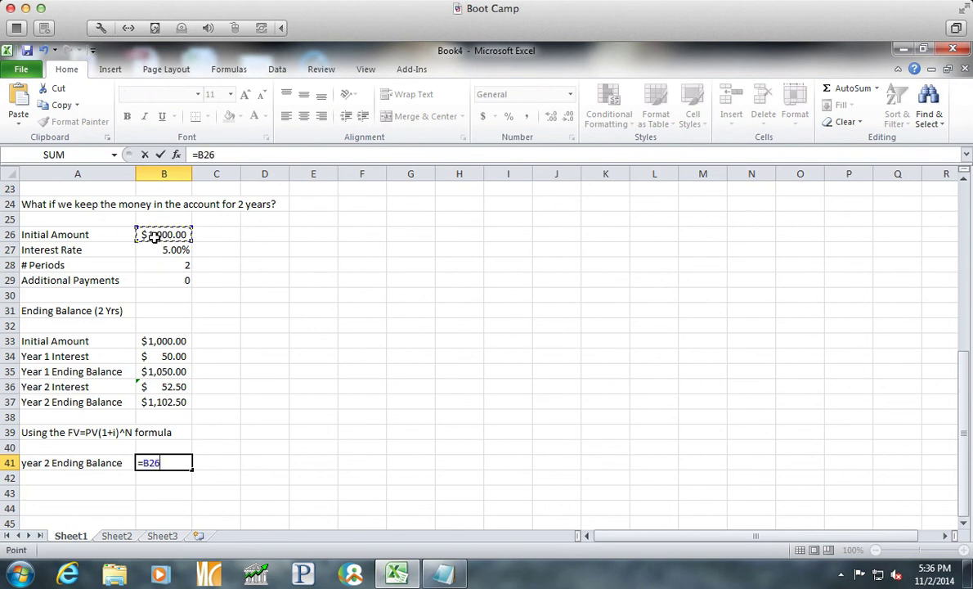
text(8()
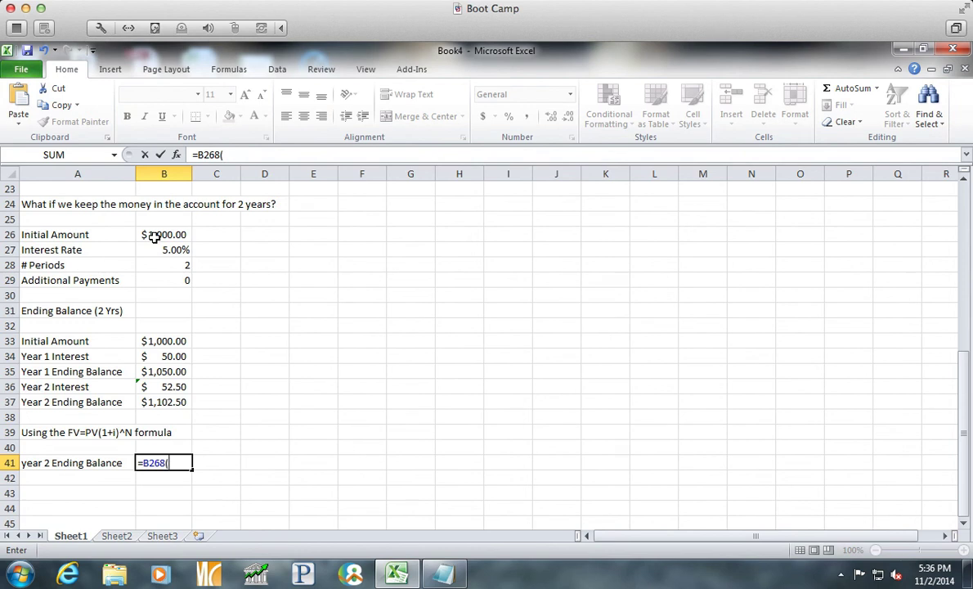
key(BackSpace)
key(BackSpace)
key(BackSpace)
key(BackSpace)
key(BackSpace)
key(BackSpace)
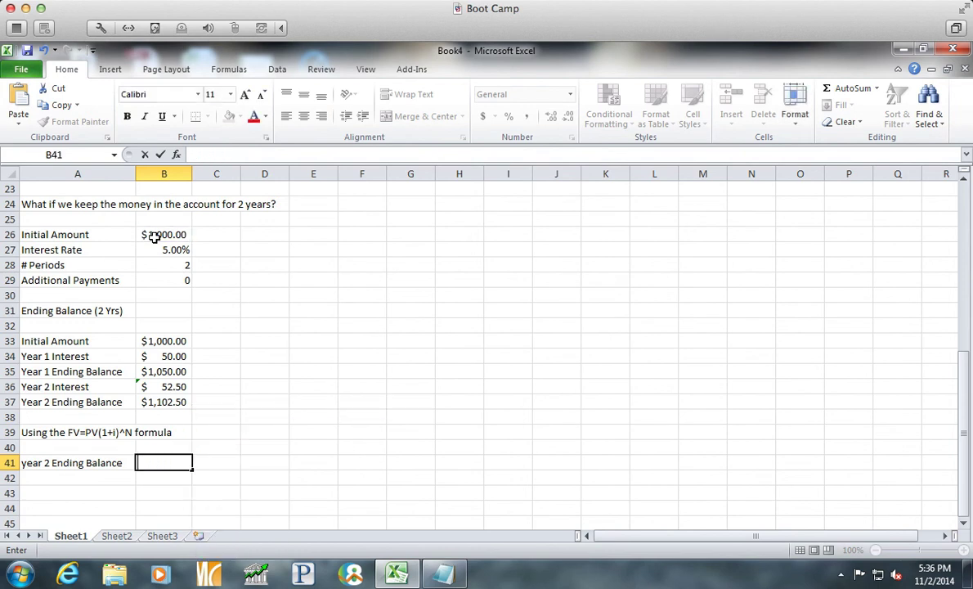
key(Left)
key(Right)
Calculate the year 2 ending balance in B41 with =B26*(1+B27)^B28 and apply the dollar Accounting format
text(=)
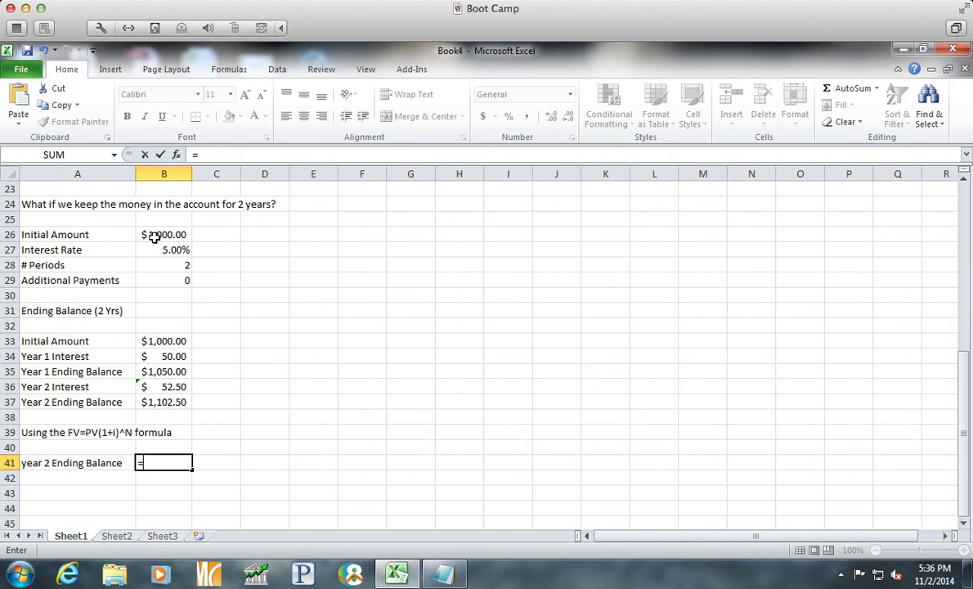
click(154, 235)
text(*)
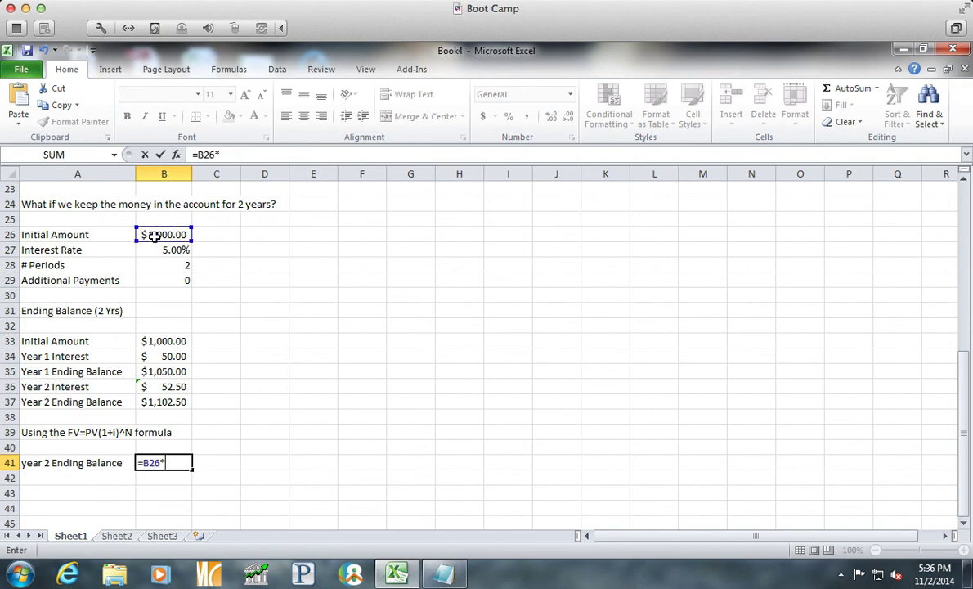
text((1+)
click(158, 250)
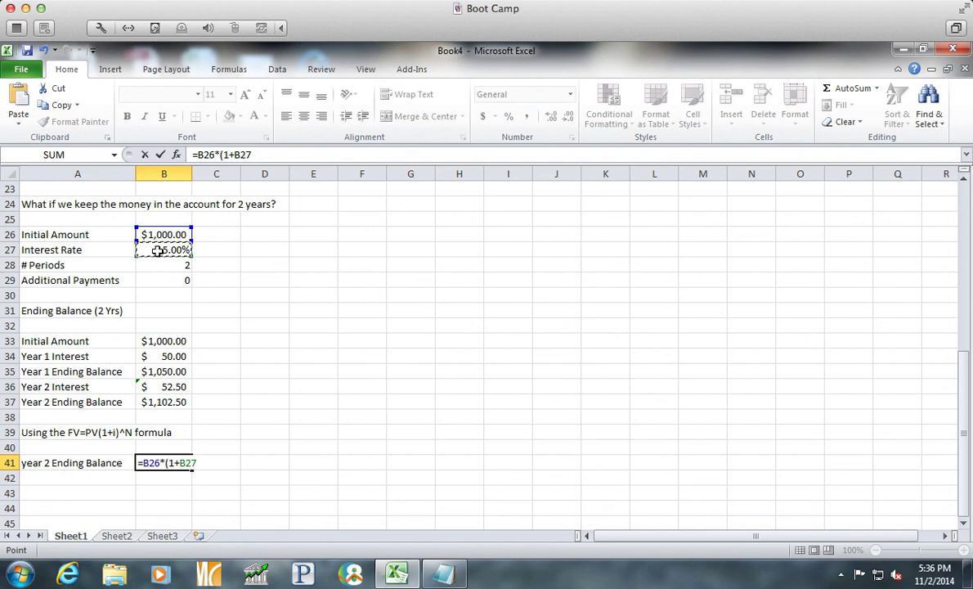
text()^)
click(168, 265)
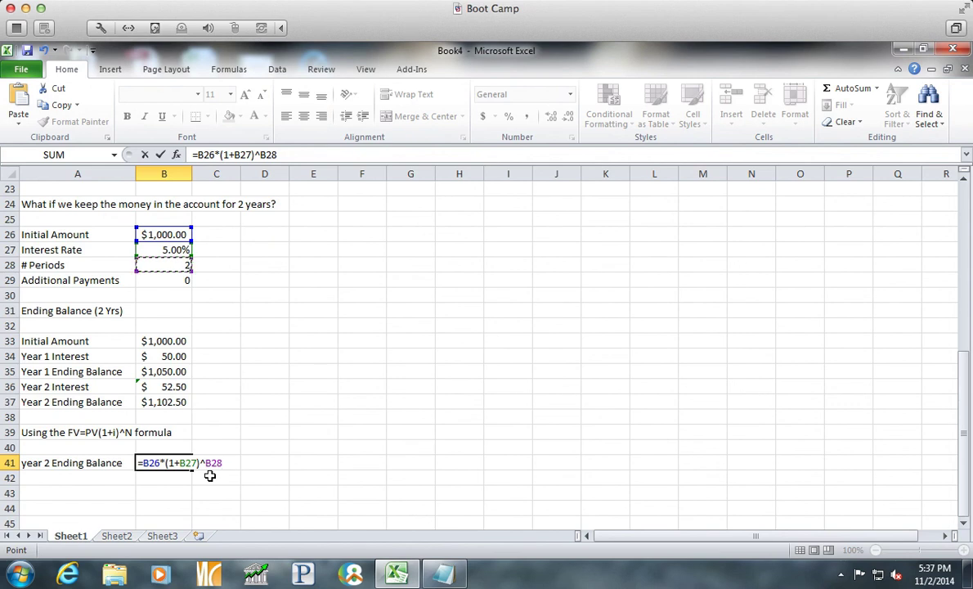
key(Return)
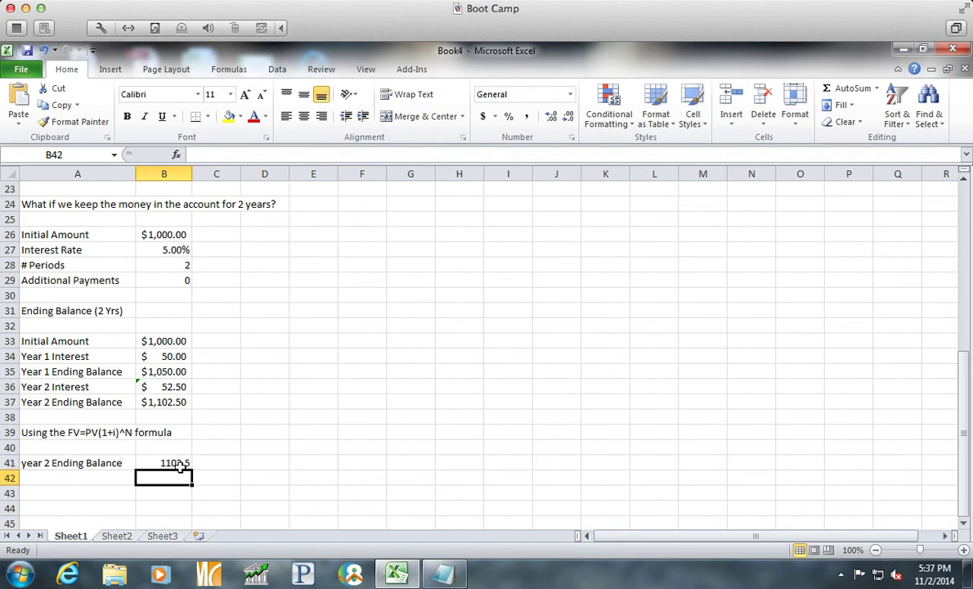
click(179, 463)
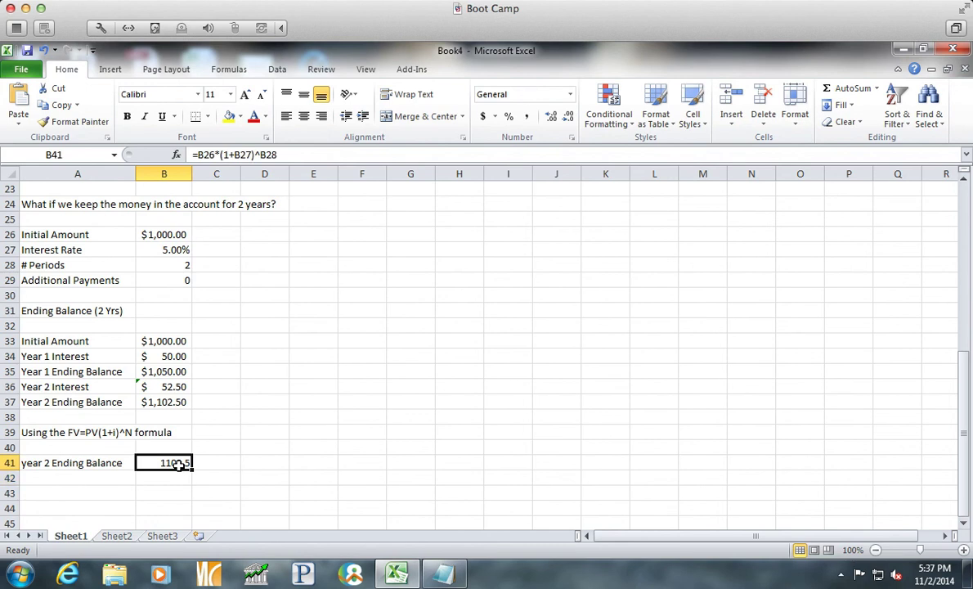
click(483, 116)
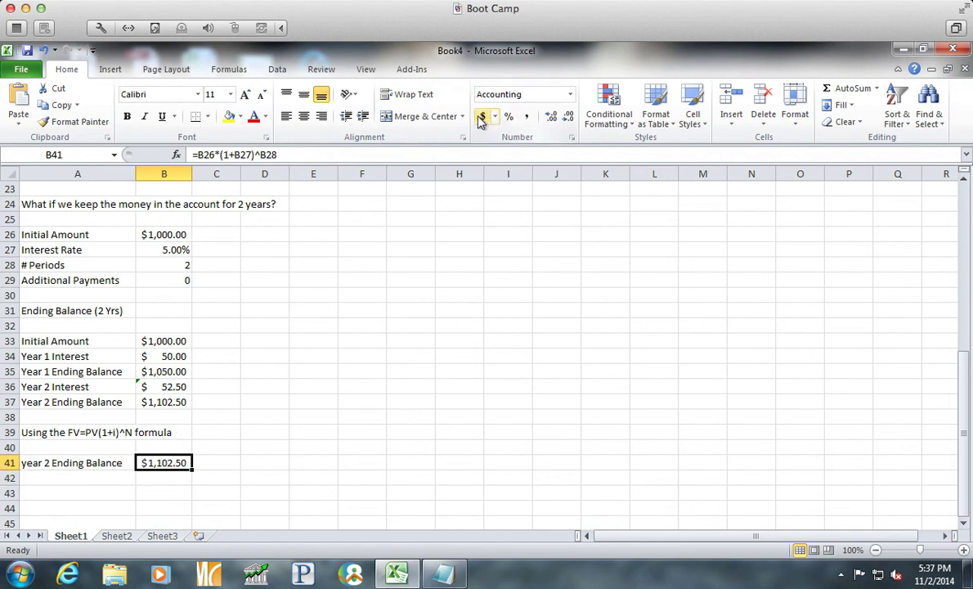
click(82, 488)
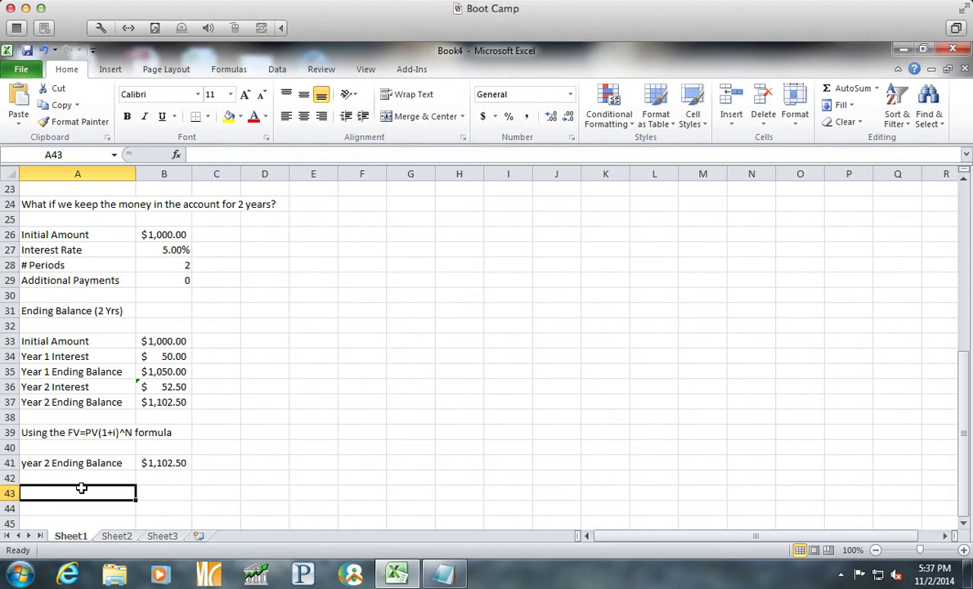
scroll(222, 383, down, 1)
scroll(222, 383, down, 1)
click(158, 371)
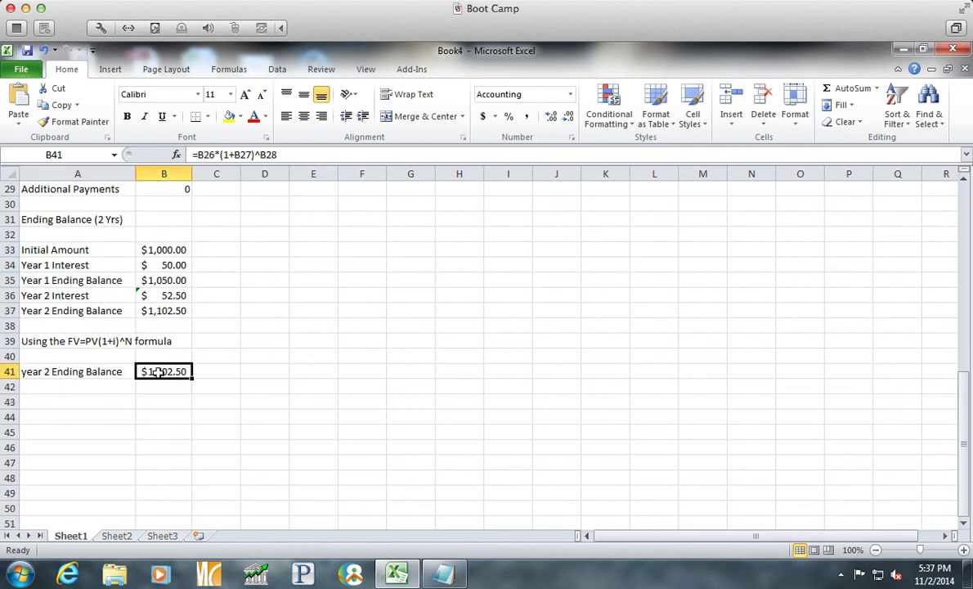
scroll(158, 372, up, 1)
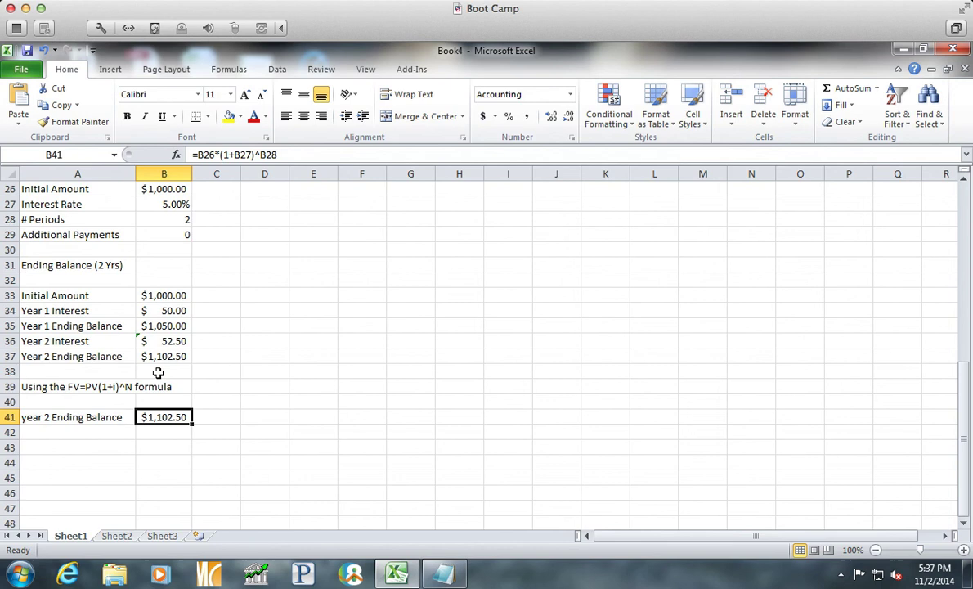
scroll(157, 372, up, 1)
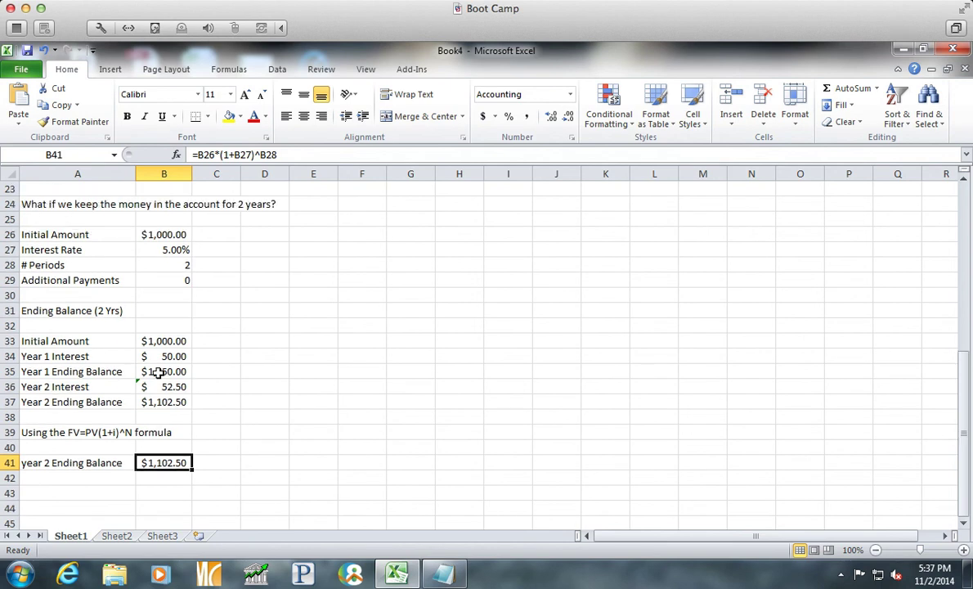
Enter the label "Year 2 Ending Balance" in A42 and start a formula in B42
click(63, 479)
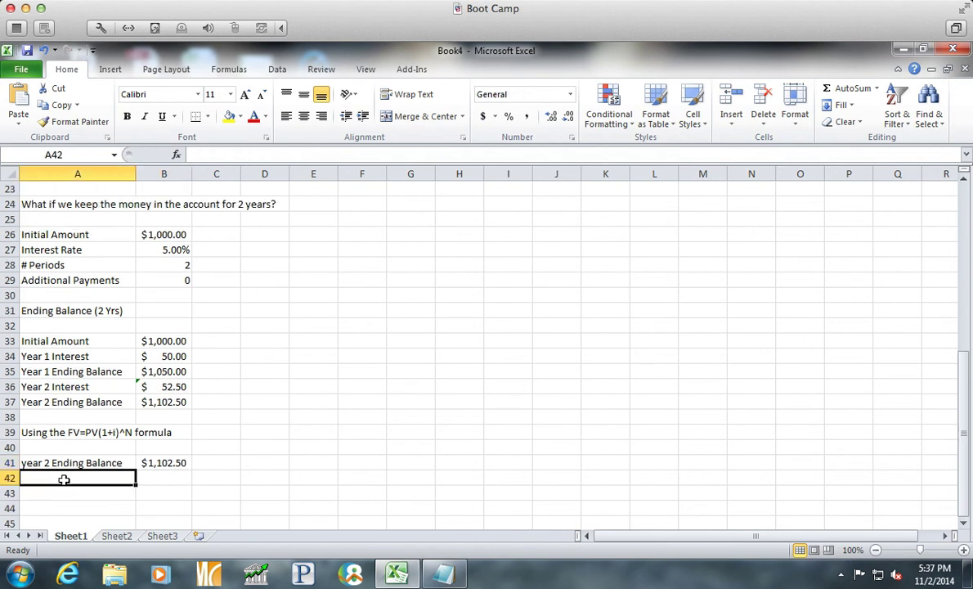
text(Year 2 )
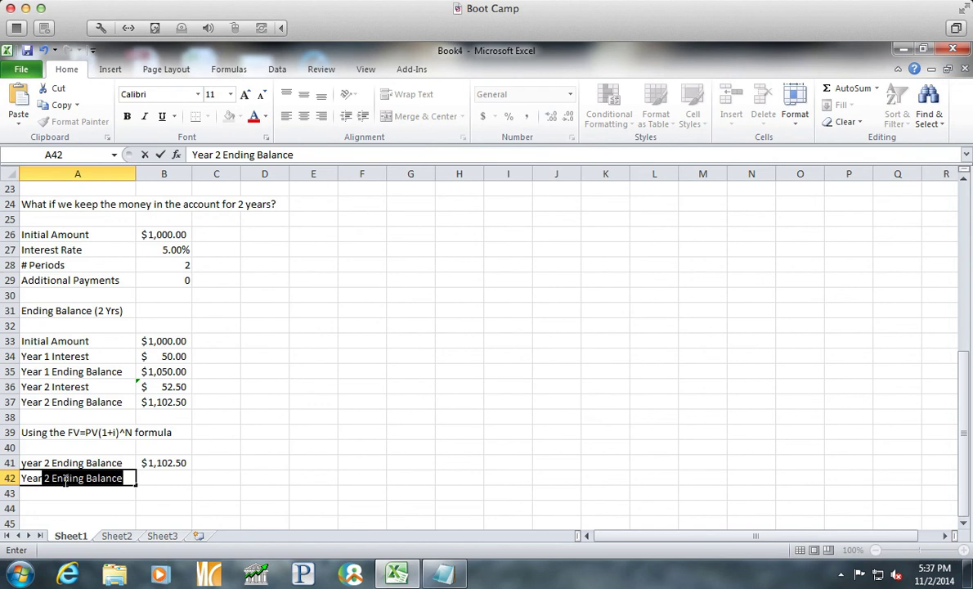
text(Ending Balance)
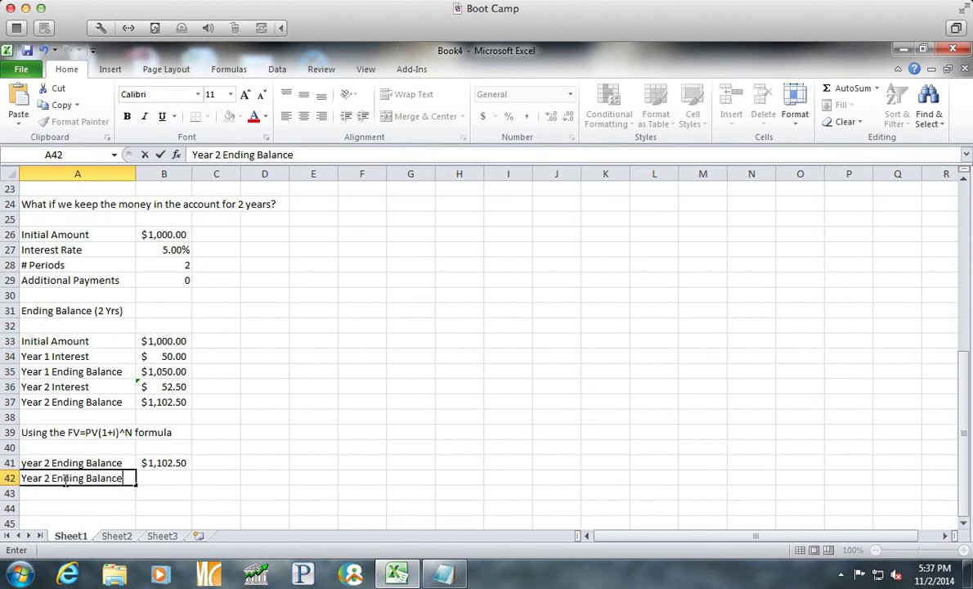
key(Tab)
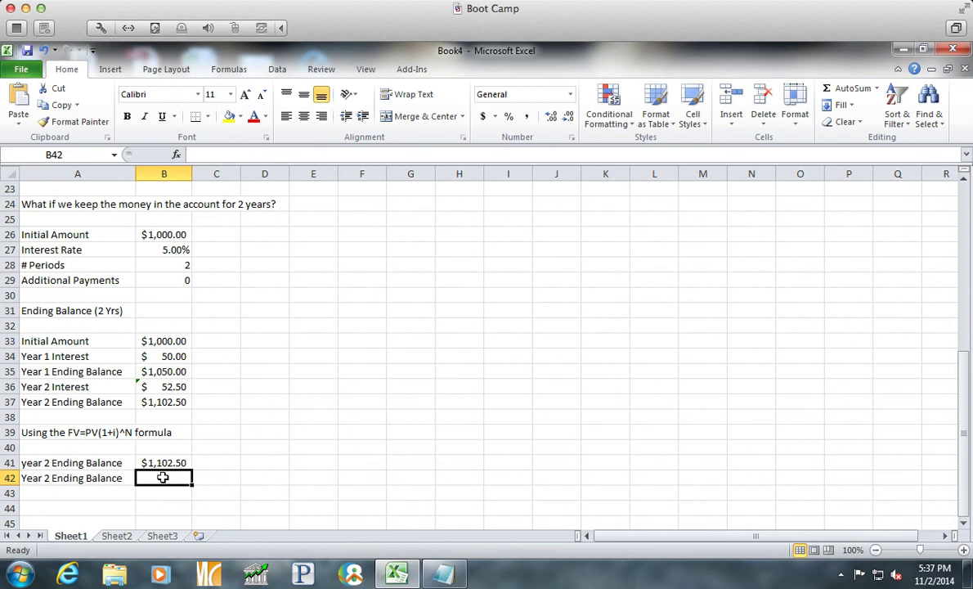
text(=)
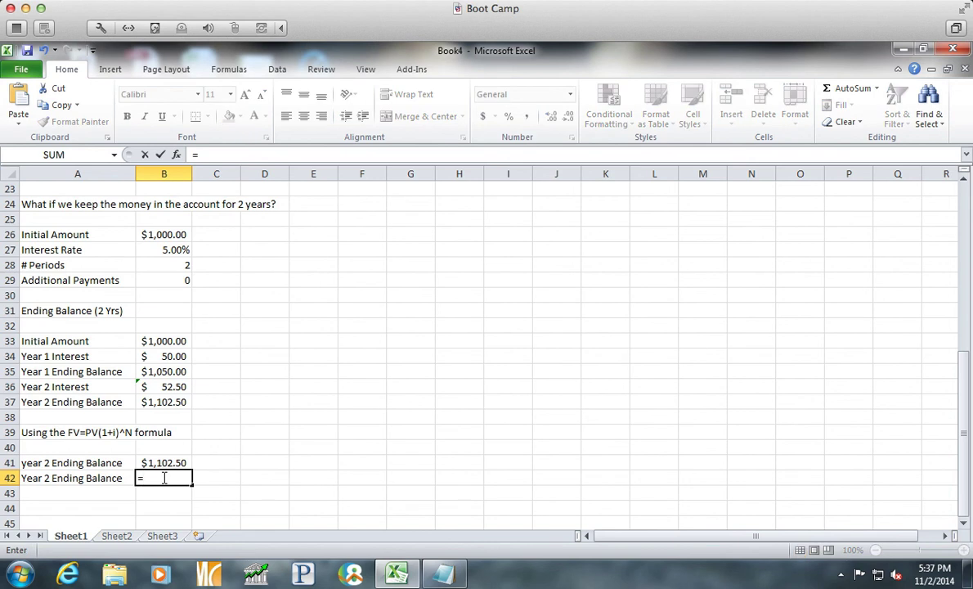
text(fv)
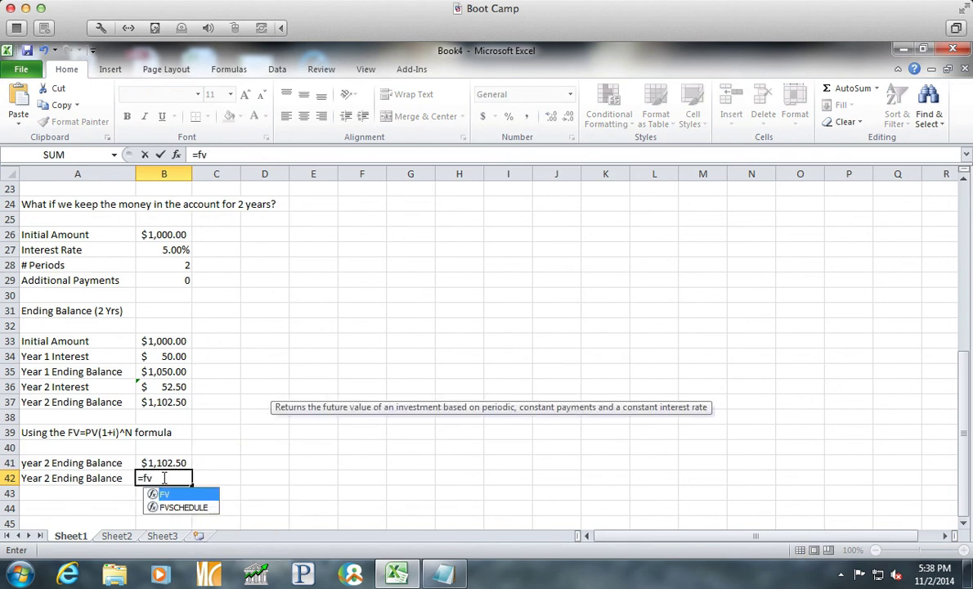
text(()
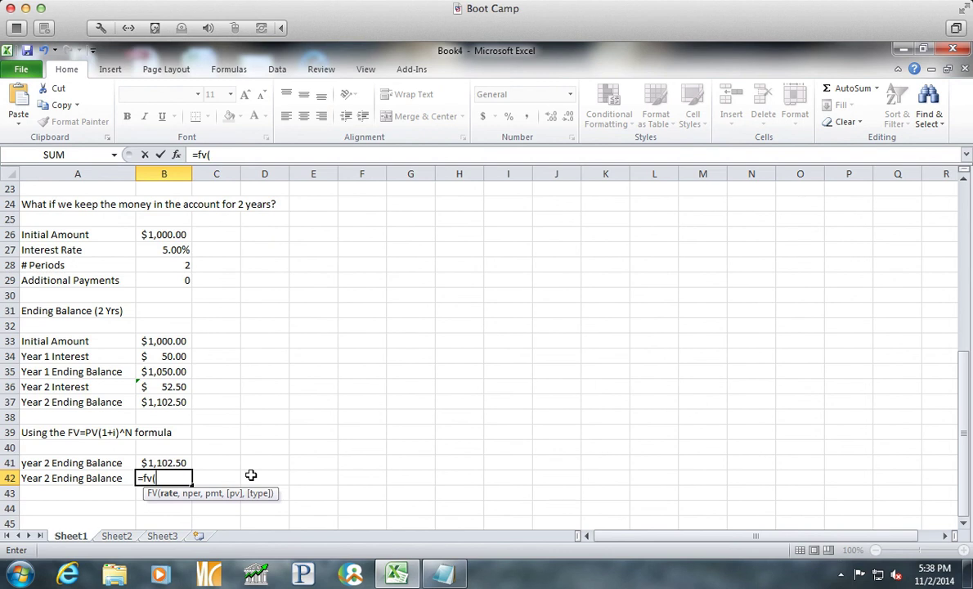
key(BackSpace)
key(BackSpace)
key(BackSpace)
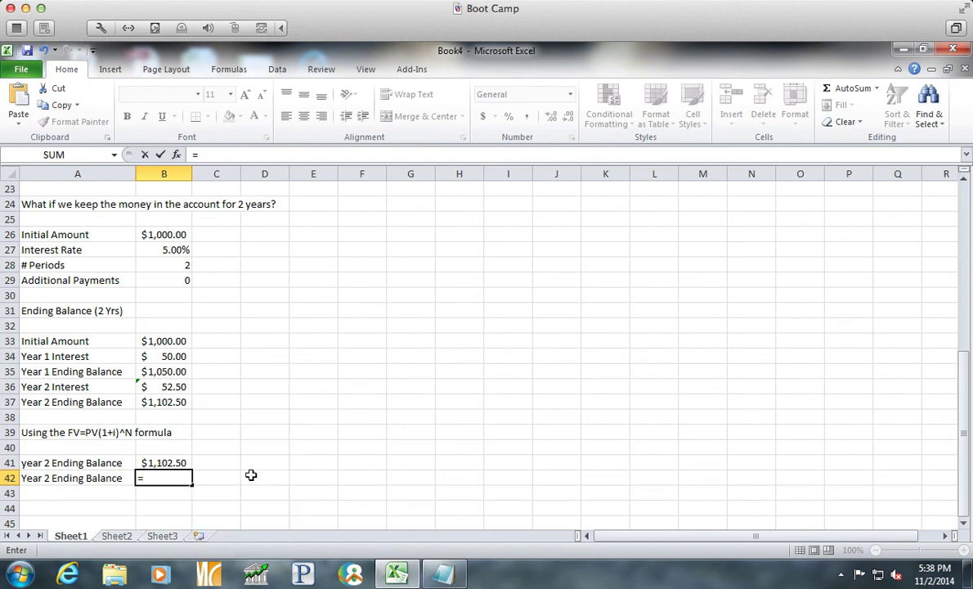
Calculate the year 2 ending balance in B42 with the FV function as =fv(B27,B28,B29,-B26)
text(f)
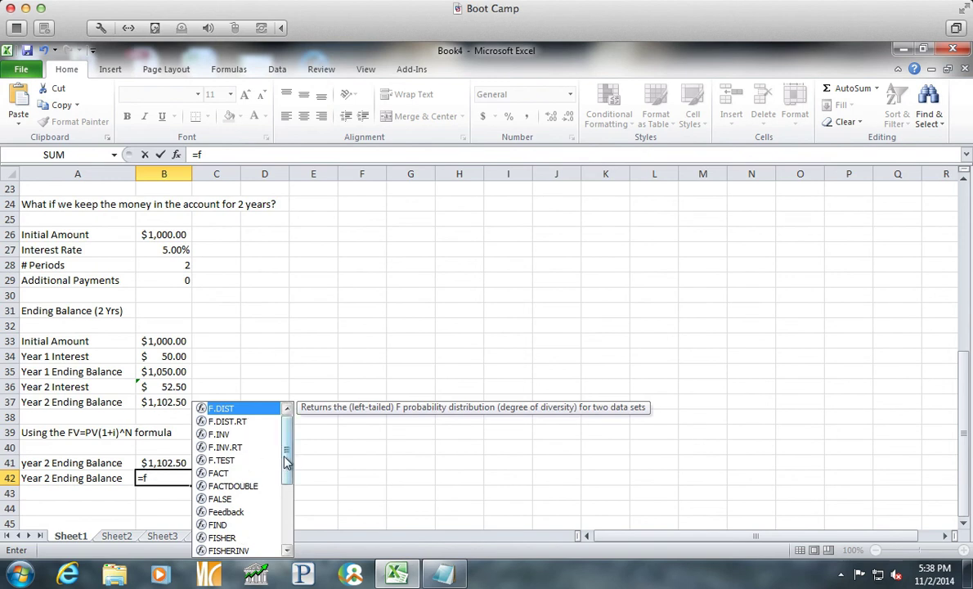
drag(286, 462, 286, 498)
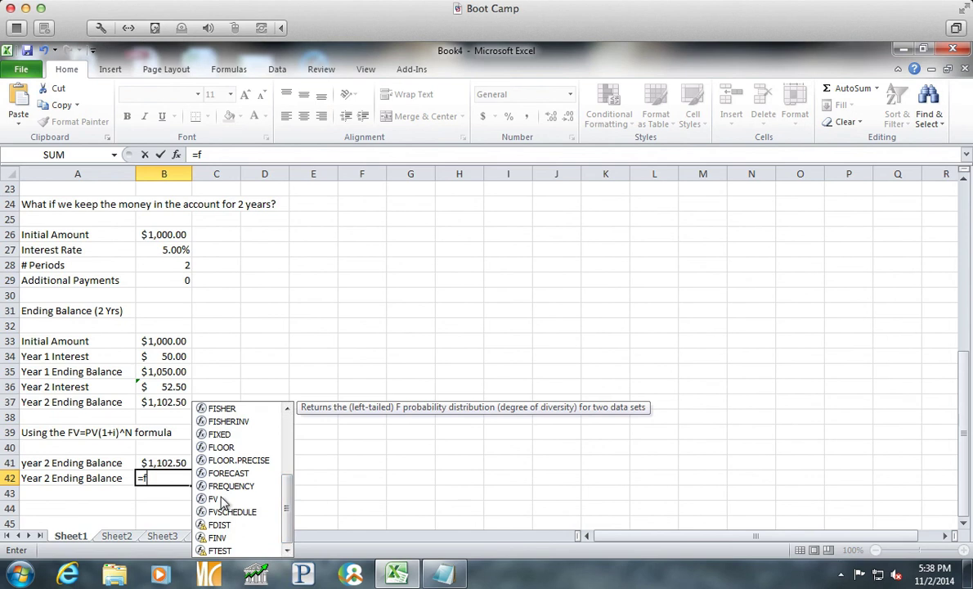
text(v)
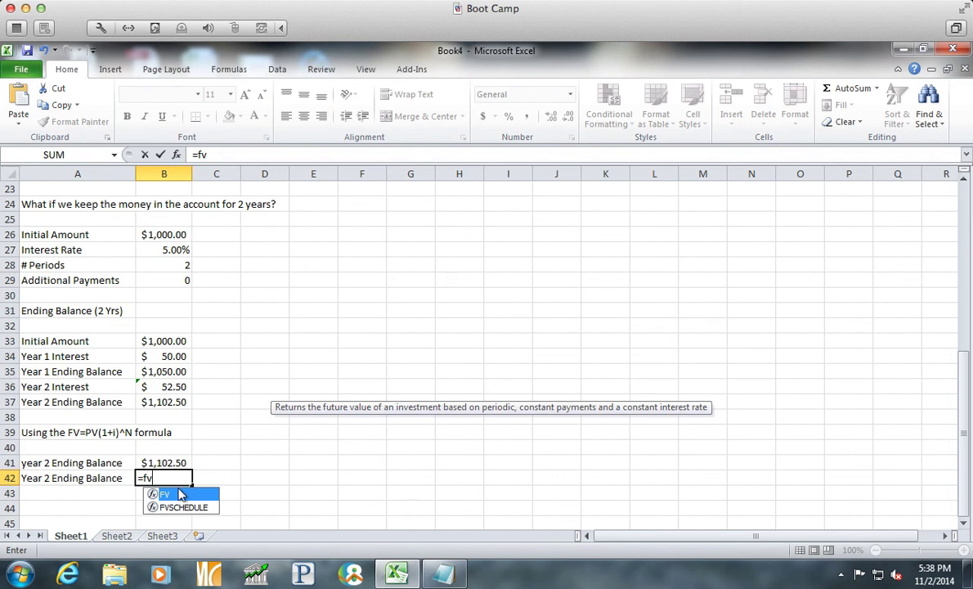
text(()
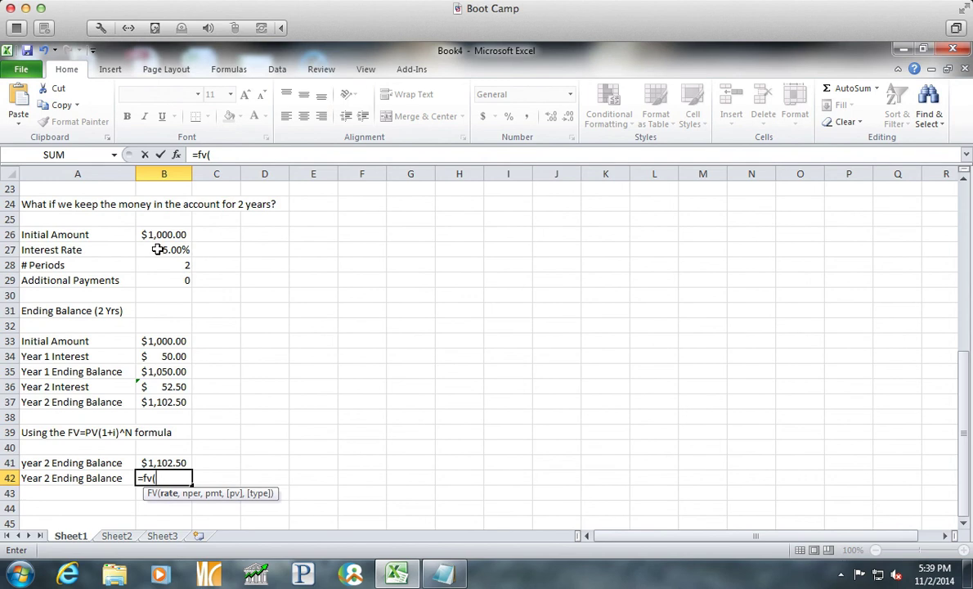
click(158, 250)
text(,)
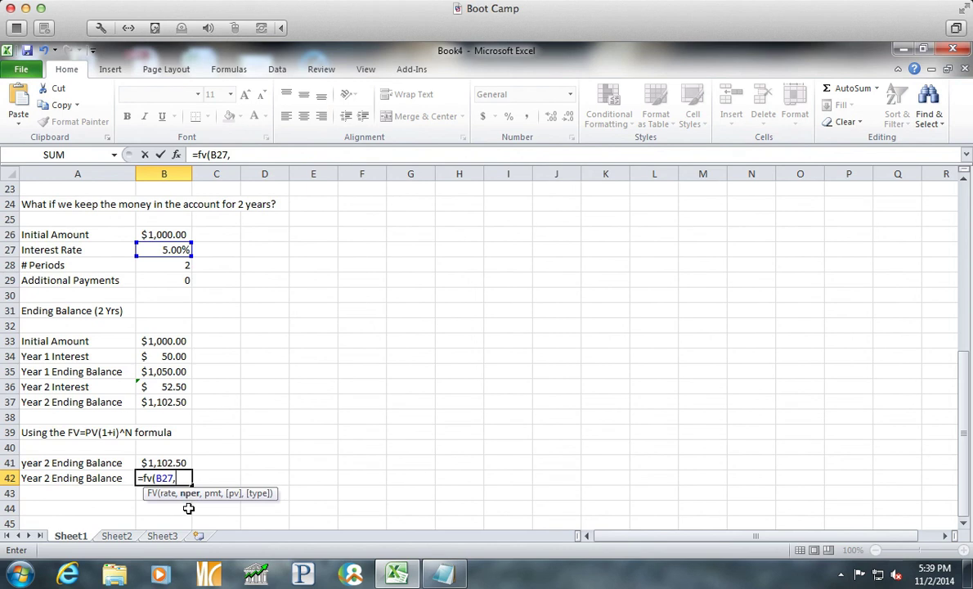
click(175, 263)
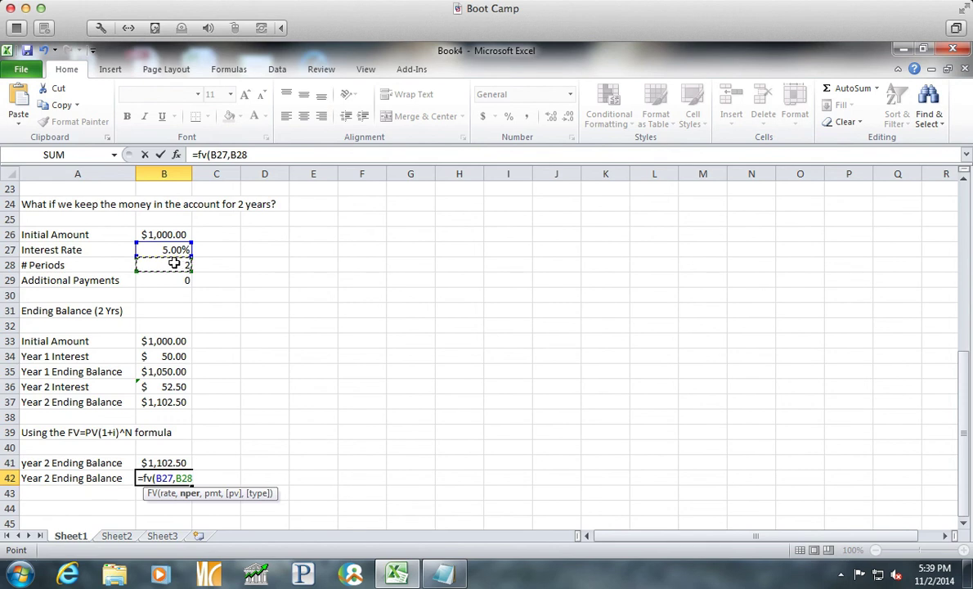
text(,)
click(178, 280)
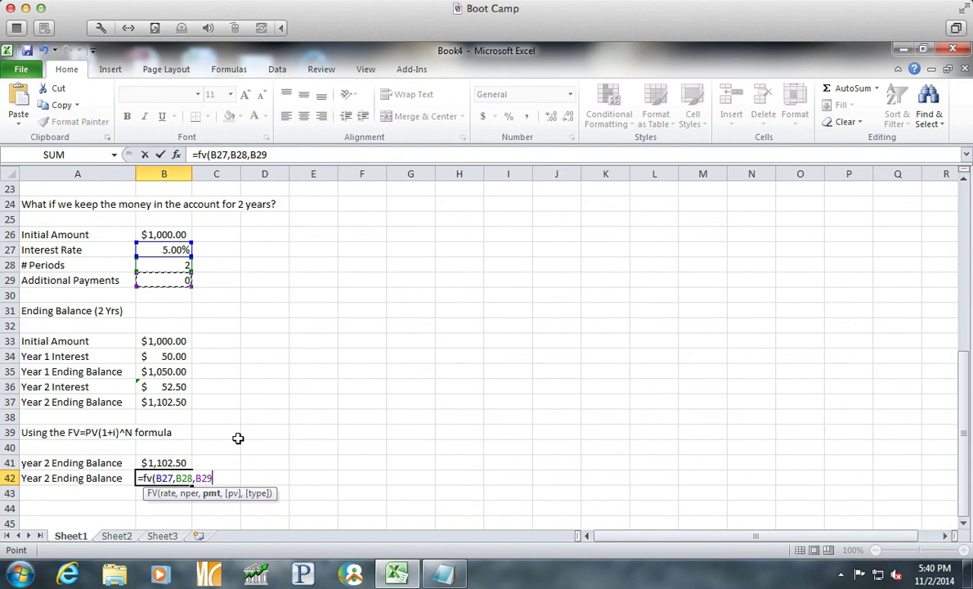
text(,)
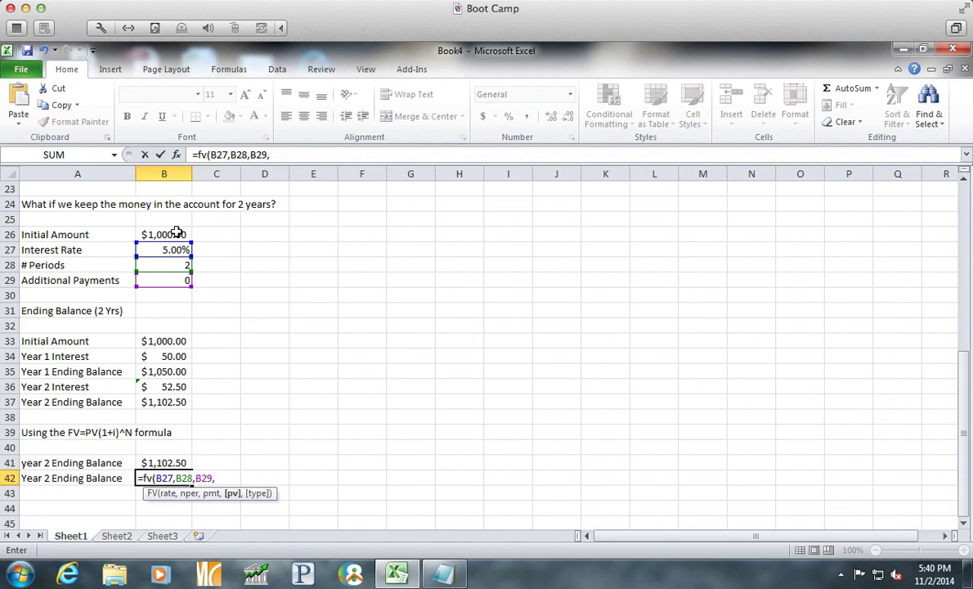
text(-)
click(174, 235)
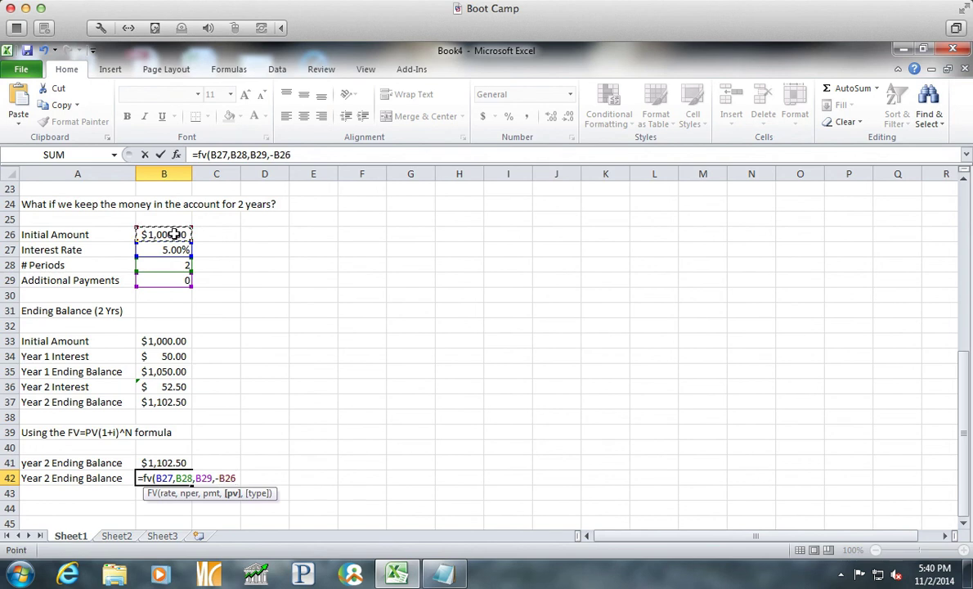
text())
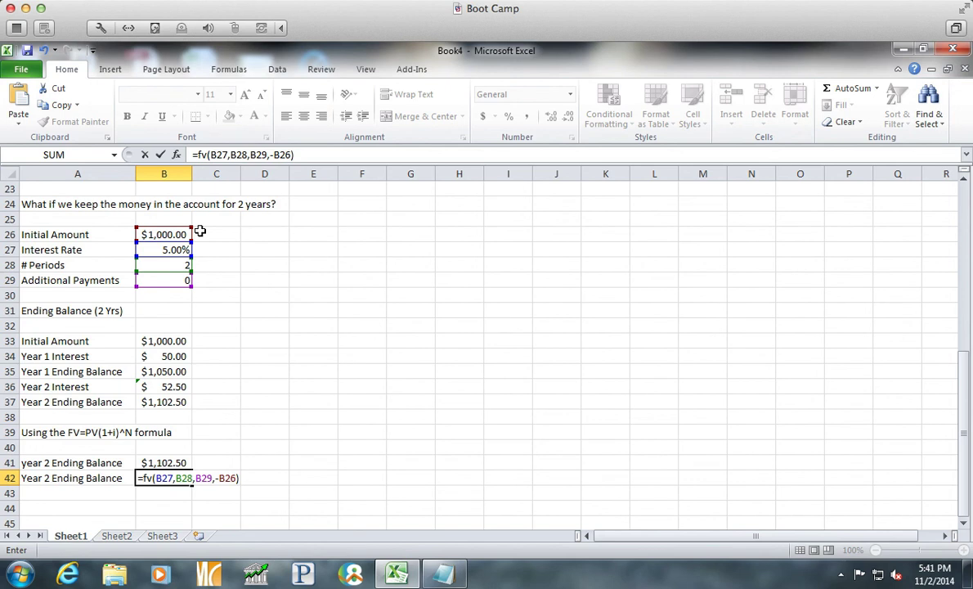
key(Return)
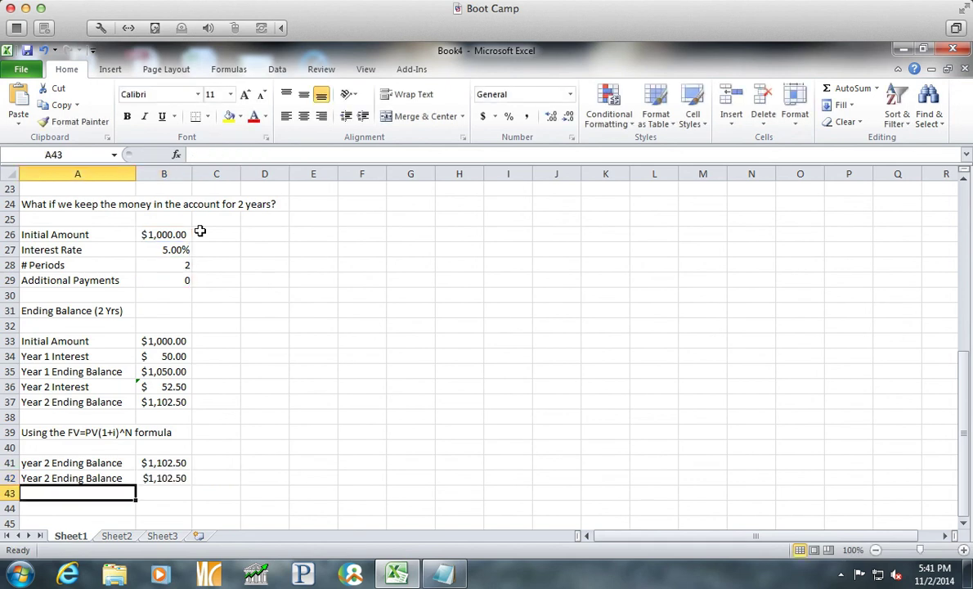